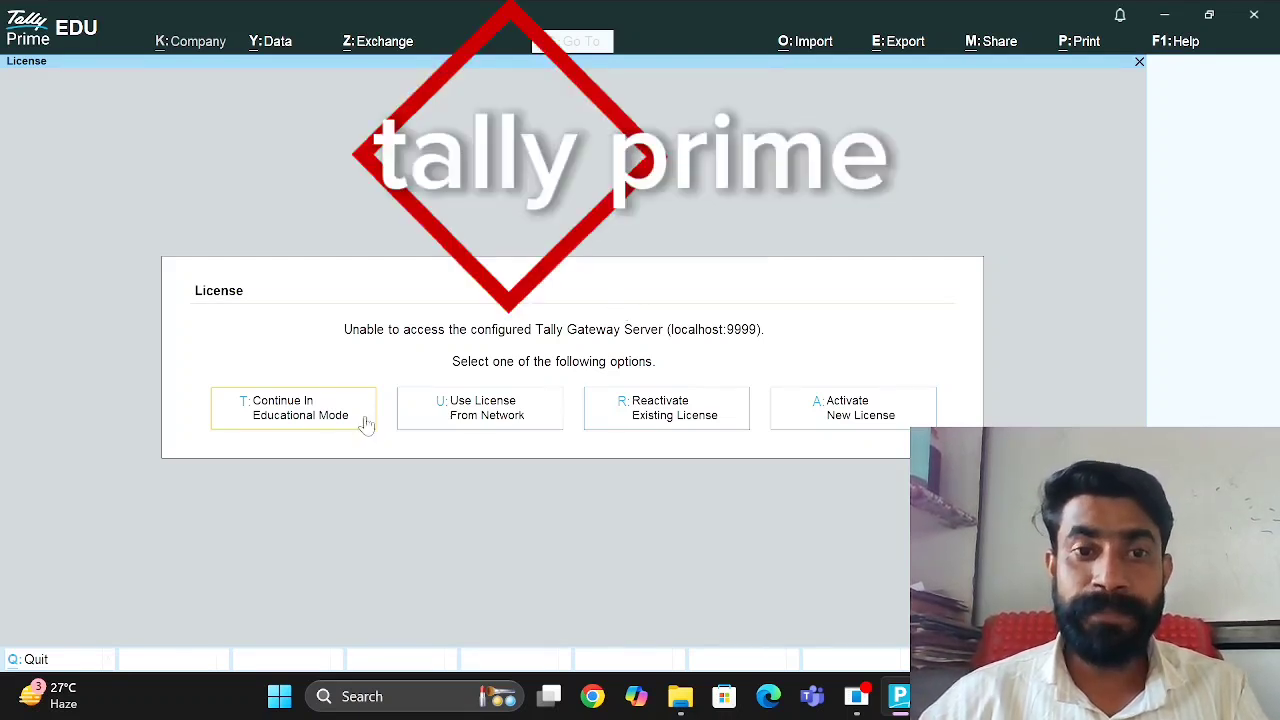
# Continue in Educational Mode and load the company Rohan Ltd from the list of companies.
pyautogui.click(283, 426)
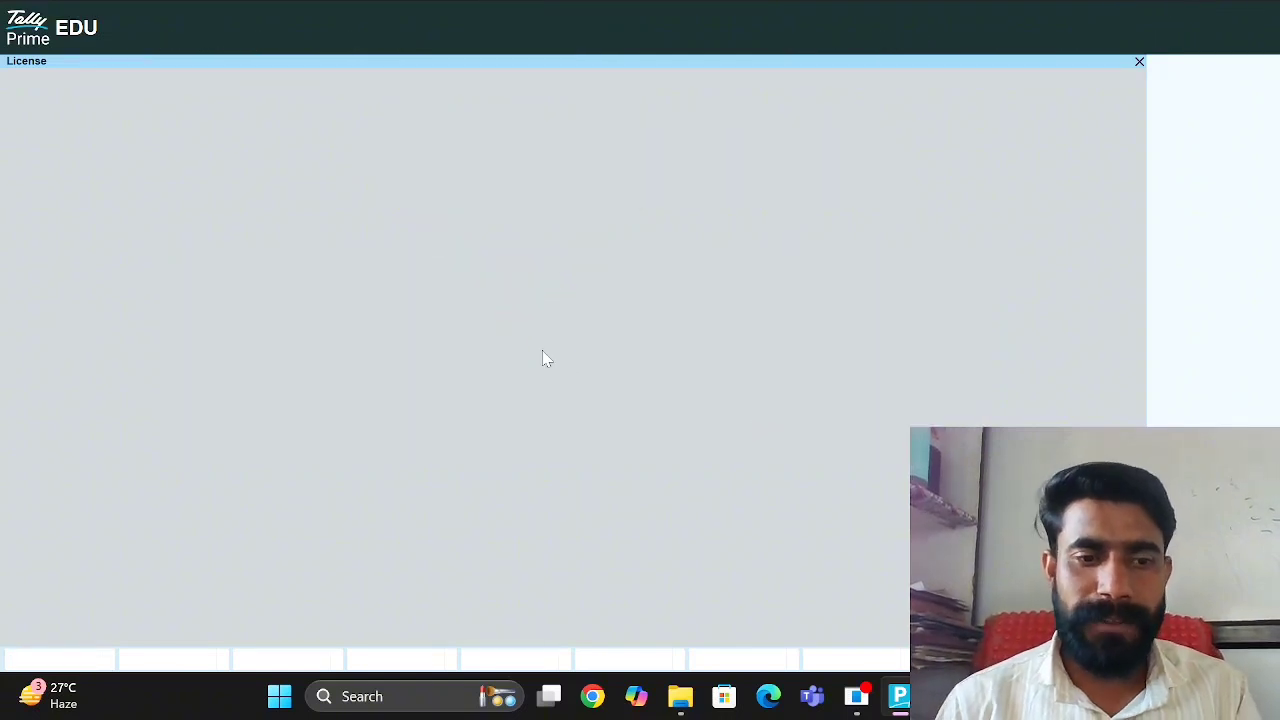
pyautogui.press('Down')
pyautogui.press('Down')
pyautogui.press('Down')
pyautogui.press('Down')
pyautogui.press('Down')
pyautogui.press('Down')
pyautogui.press('Down')
pyautogui.press('Down')
pyautogui.press('Down')
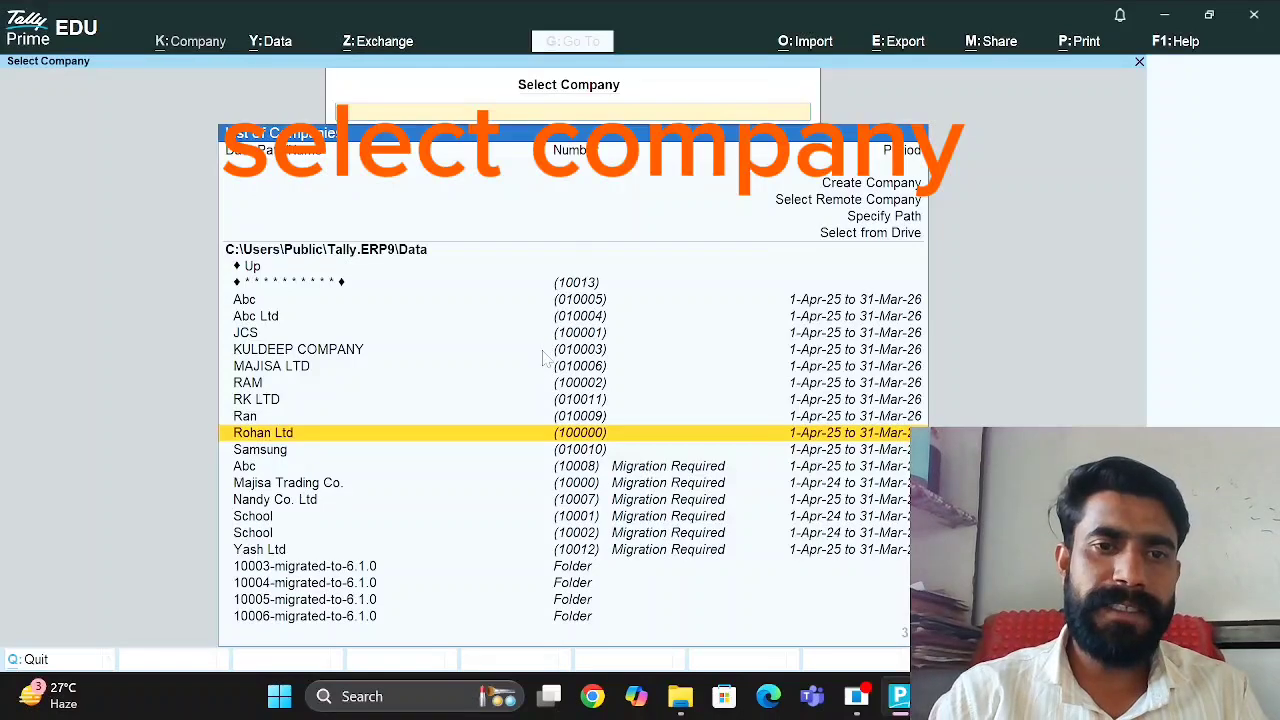
pyautogui.press('Return')
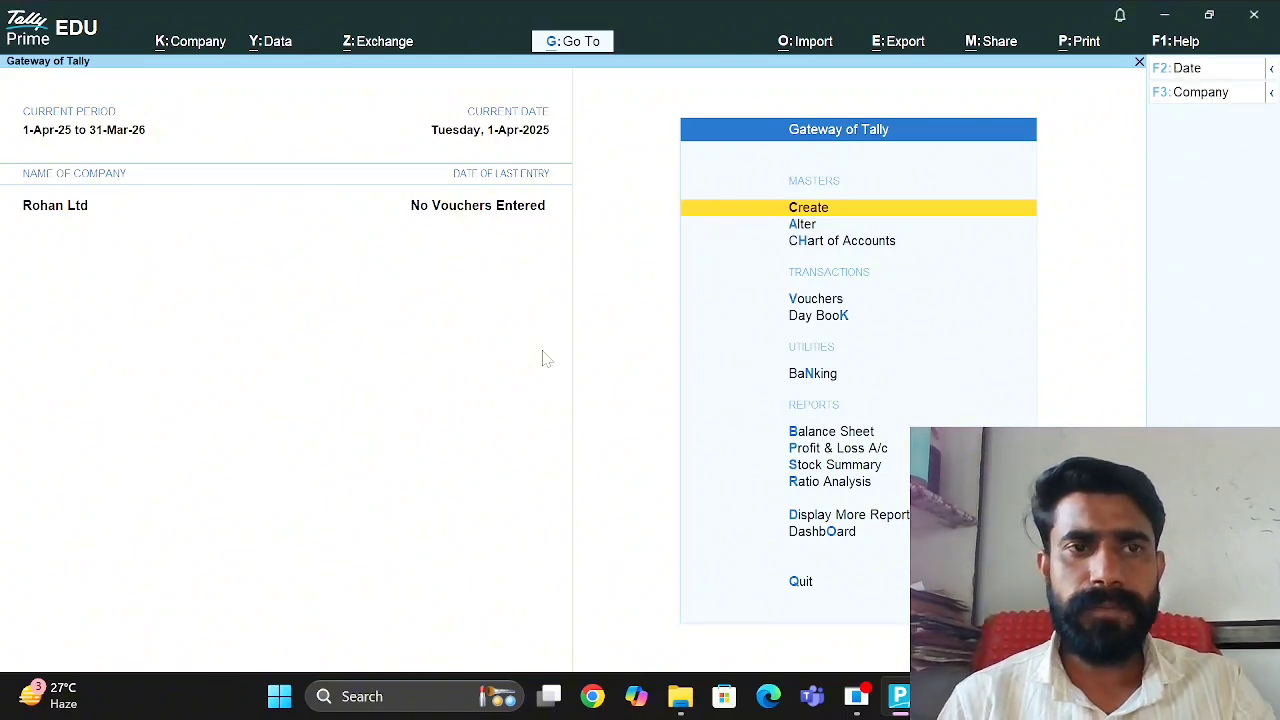
# Examine the Help options, including the license entries within Settings.
pyautogui.press('F1')
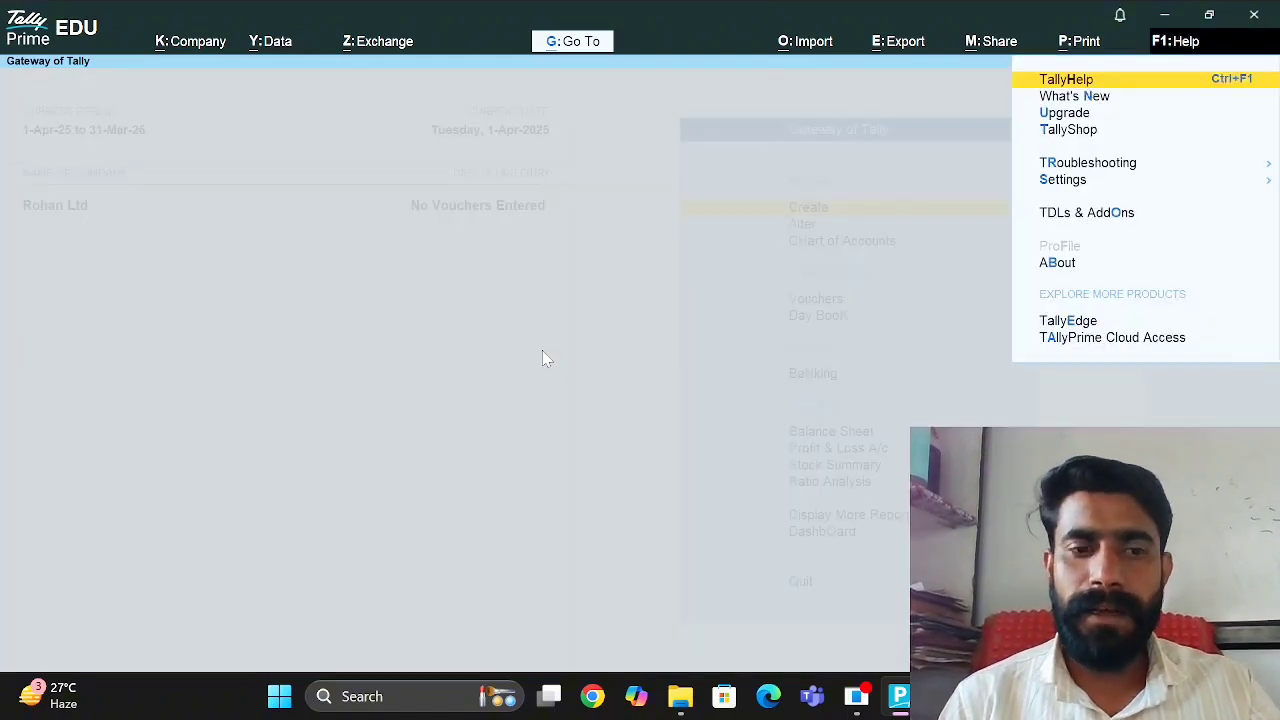
pyautogui.press('Escape')
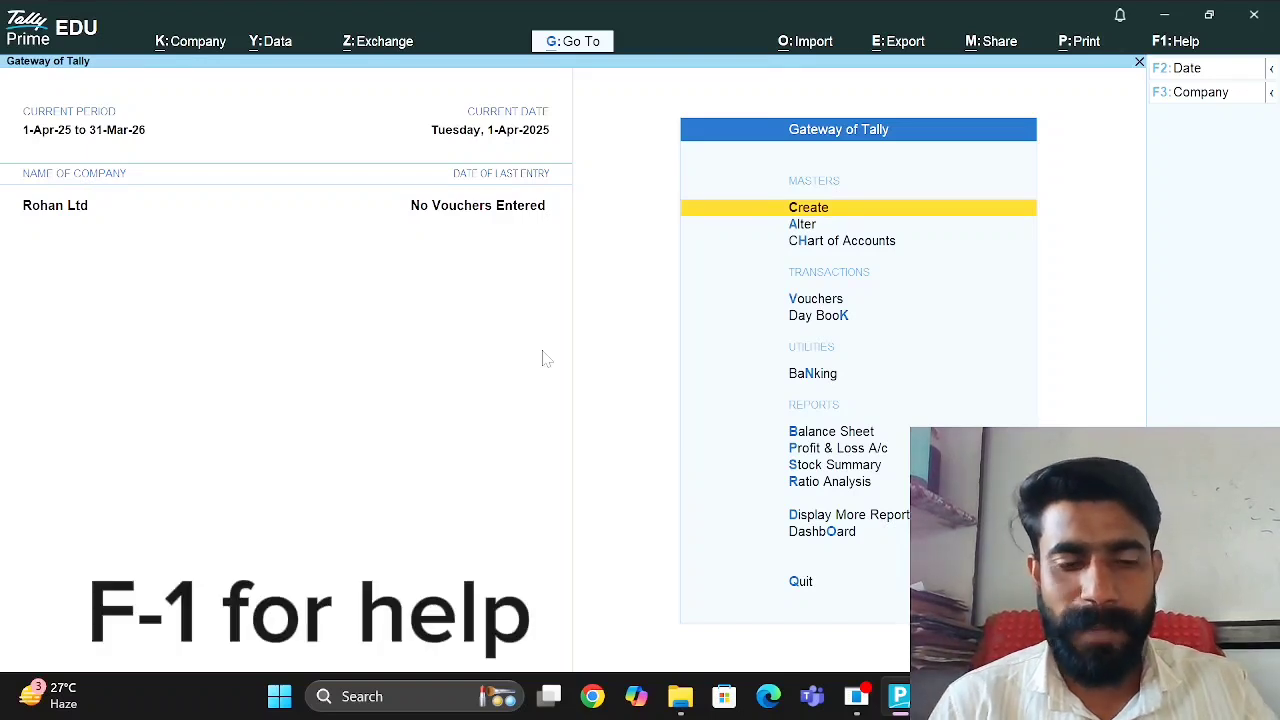
pyautogui.press('F1')
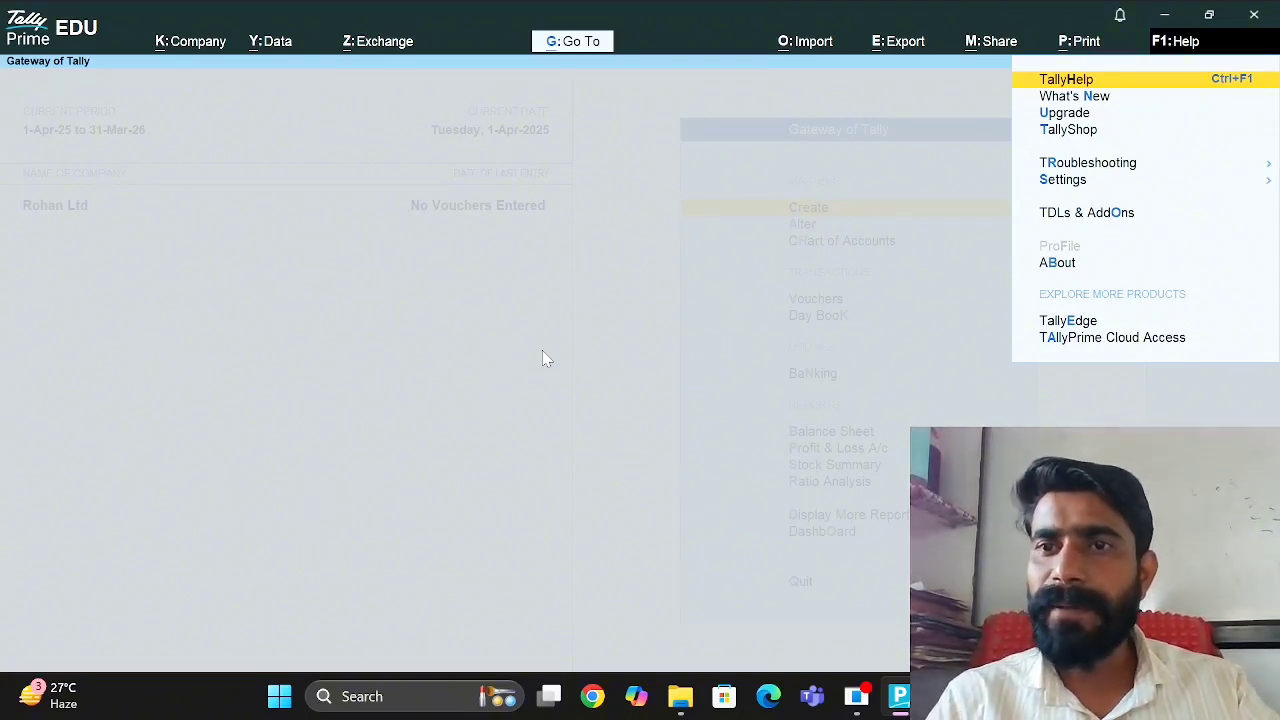
pyautogui.press('Down')
pyautogui.press('Down')
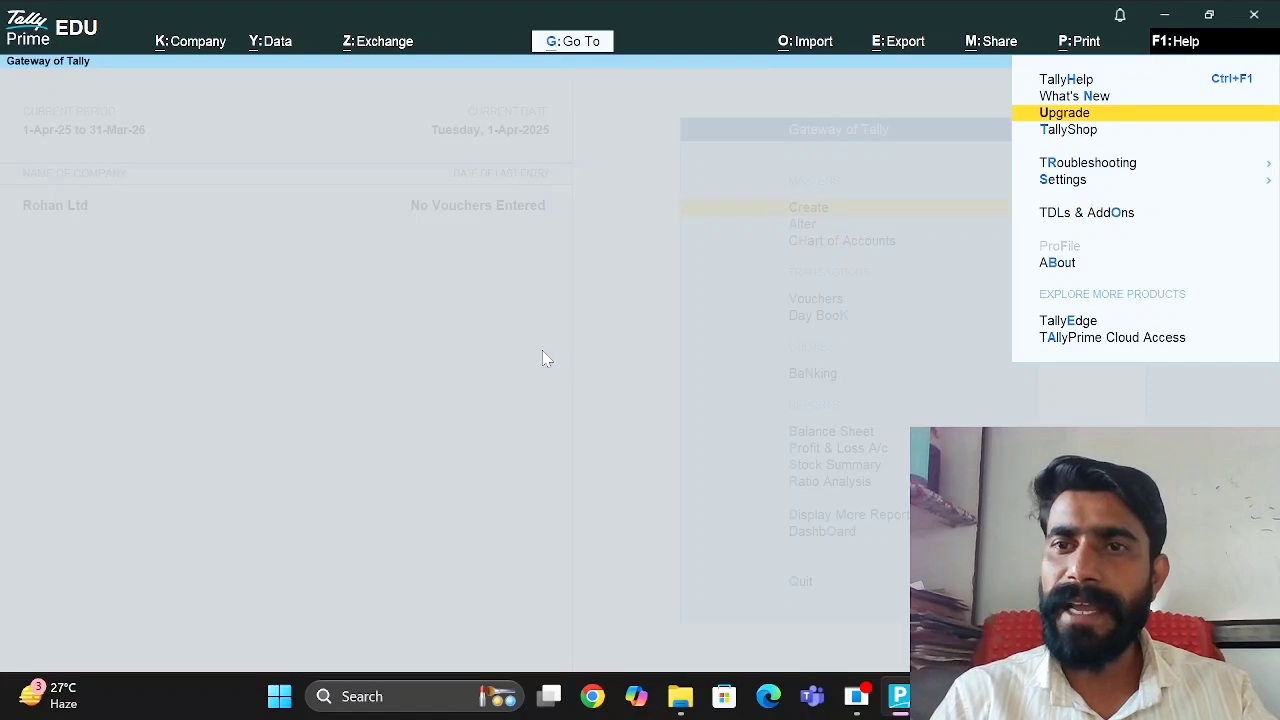
pyautogui.press('Down')
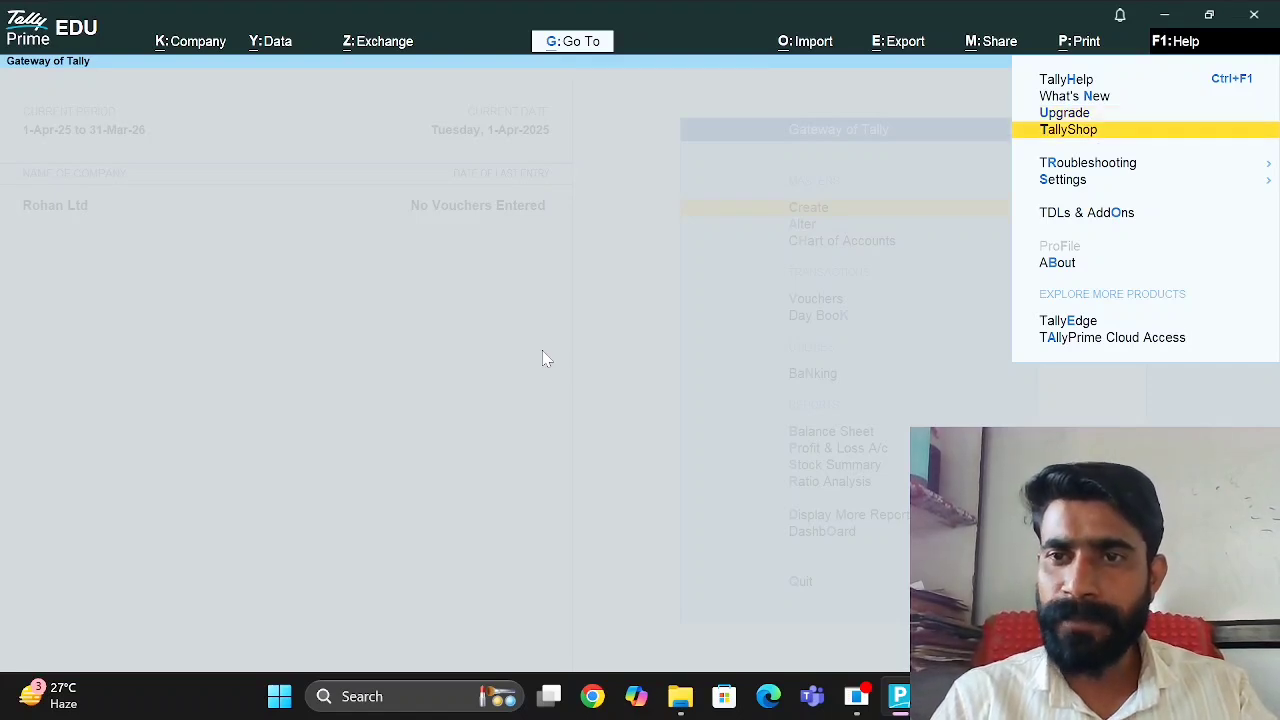
pyautogui.press('Down')
pyautogui.press('Down')
pyautogui.press('Return')
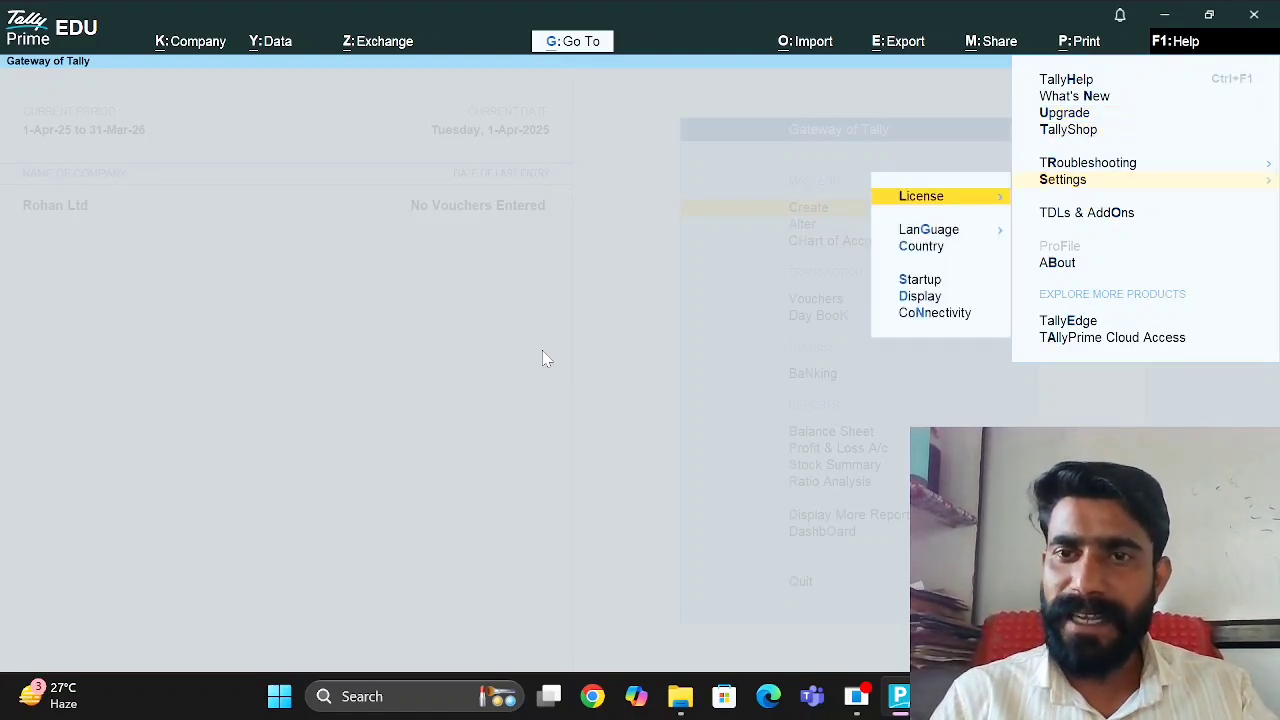
pyautogui.press('Return')
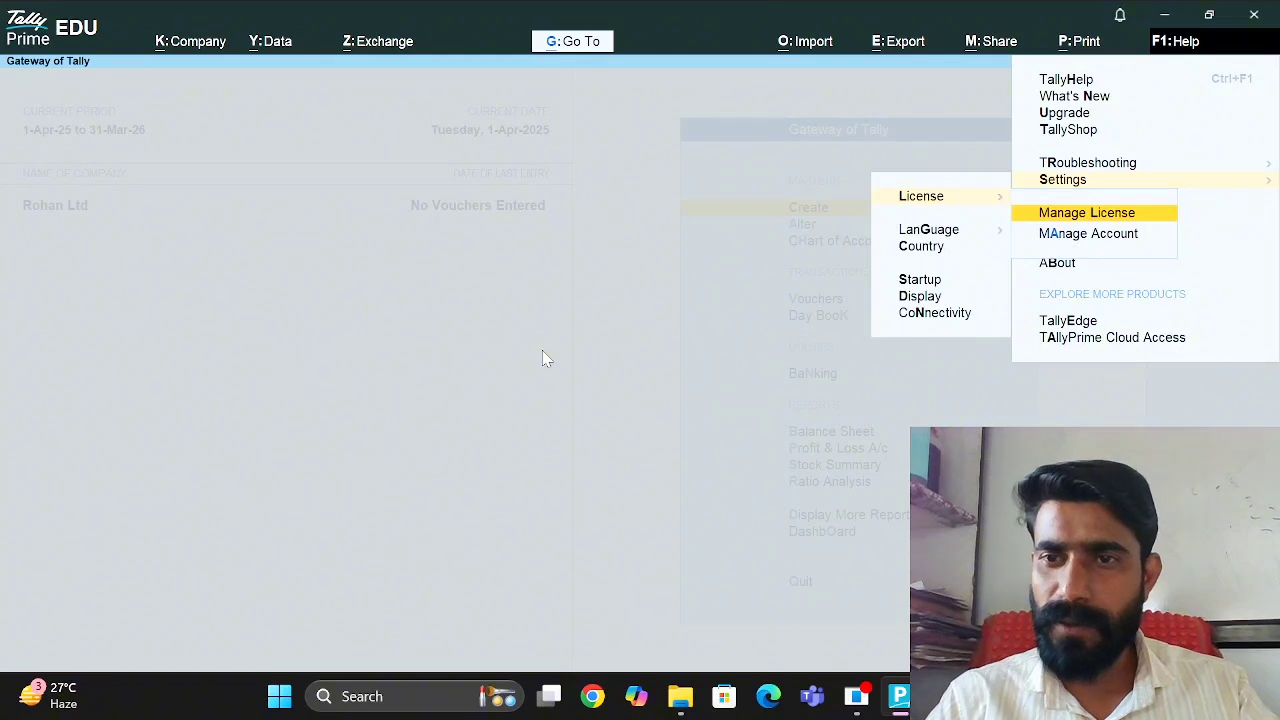
pyautogui.press('Down')
pyautogui.press('Escape')
# Open the startup settings, set Load companies on startup to Yes and accept the configuration.
pyautogui.press('Down')
pyautogui.press('Down')
pyautogui.press('Down')
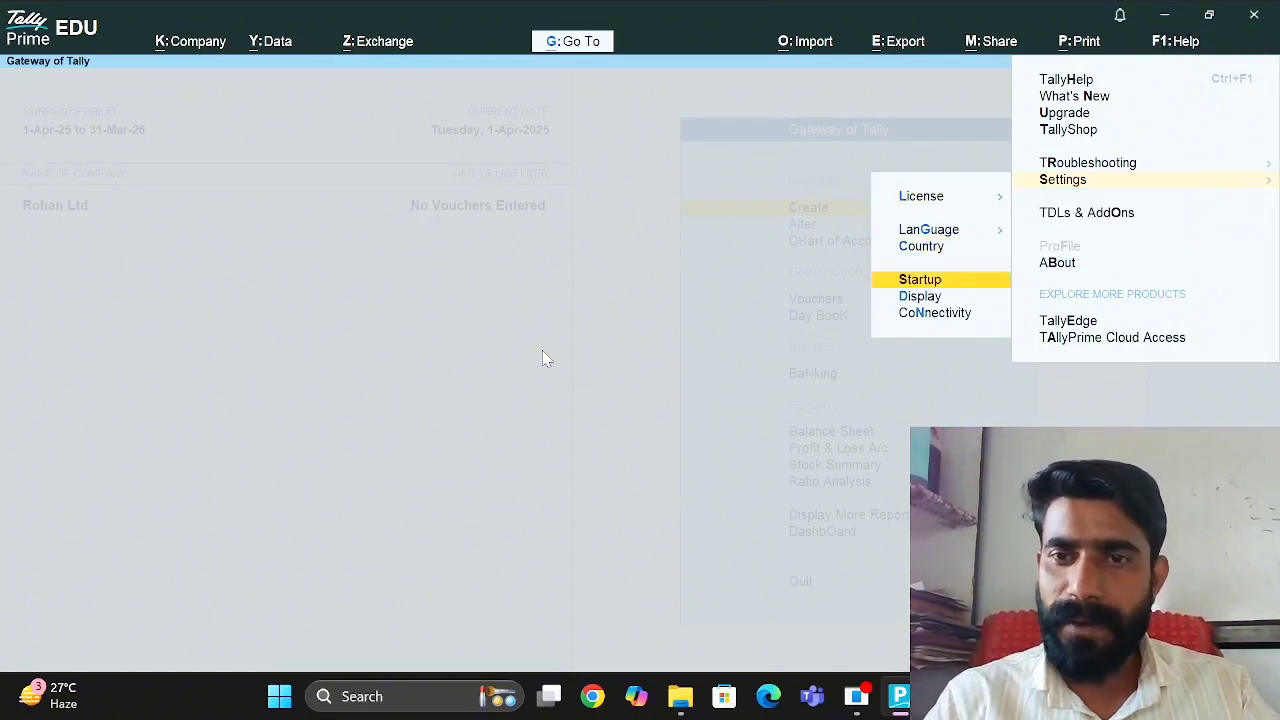
pyautogui.press('Return')
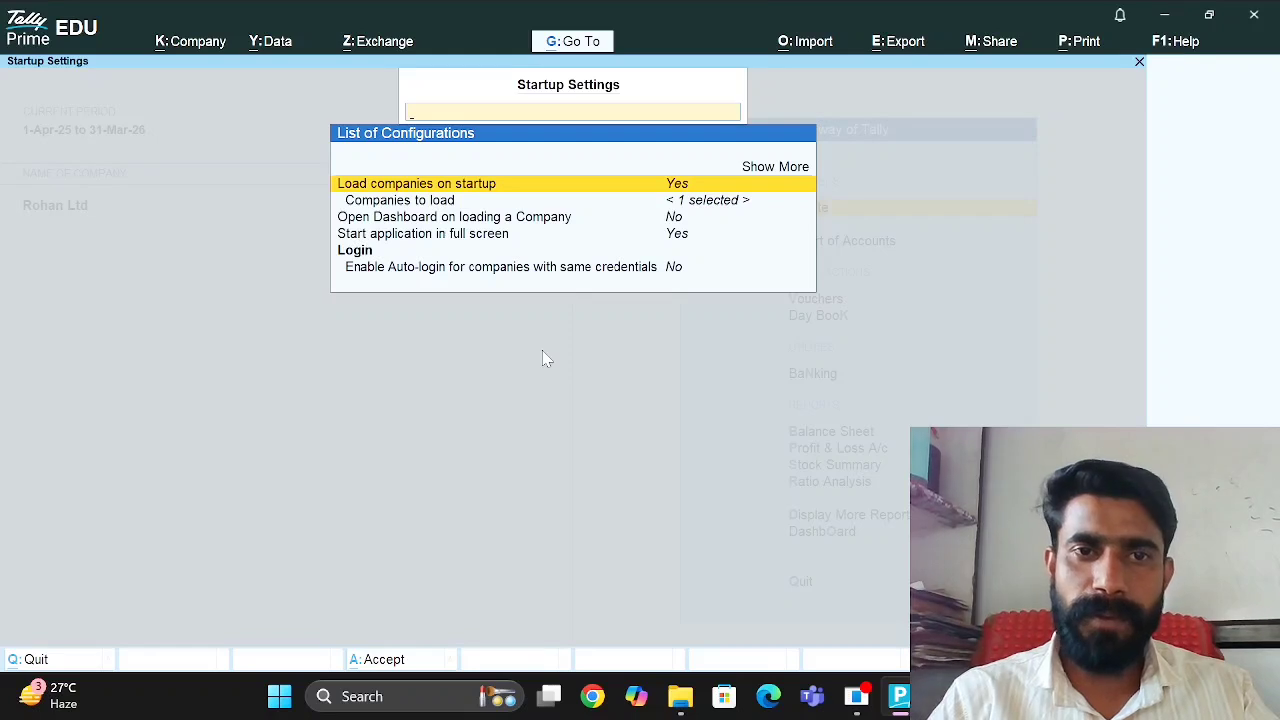
pyautogui.press('n')
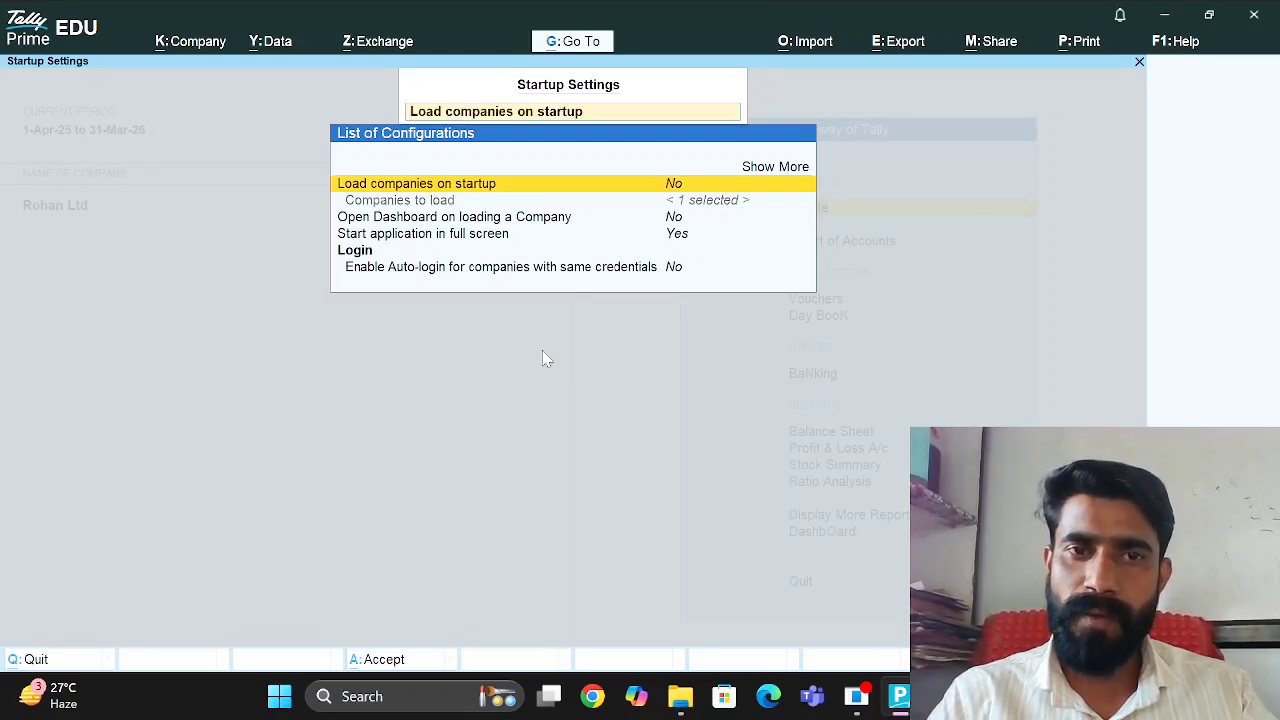
pyautogui.press('y')
pyautogui.press('Return')
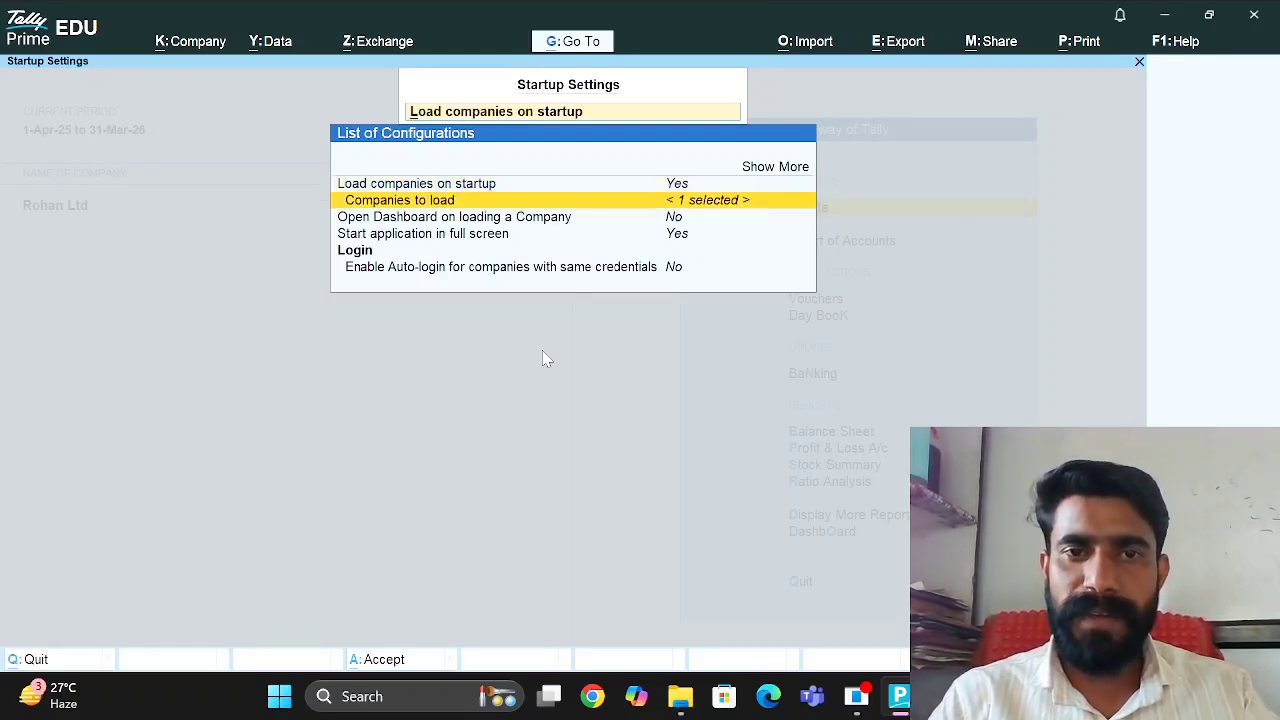
pyautogui.press('Up')
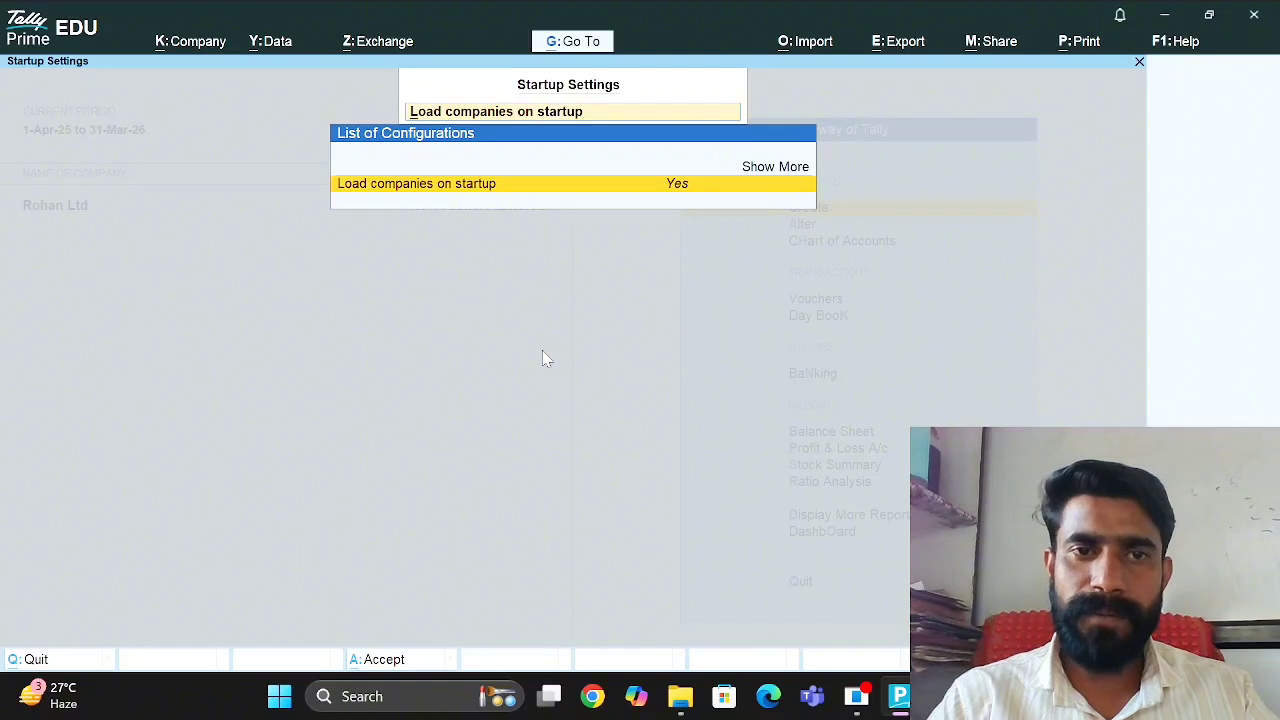
pyautogui.hotkey('ctrl', 'a')
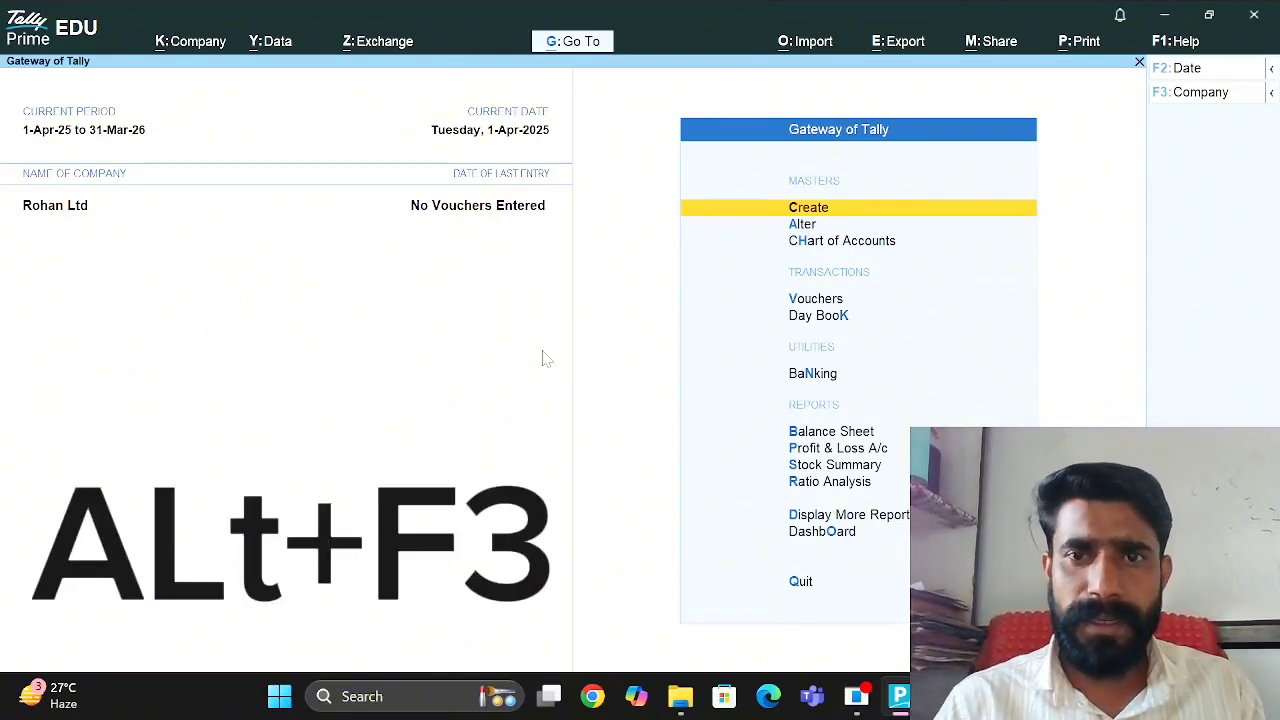
# Try to load the company Abc from the list of companies.
pyautogui.press('alt')
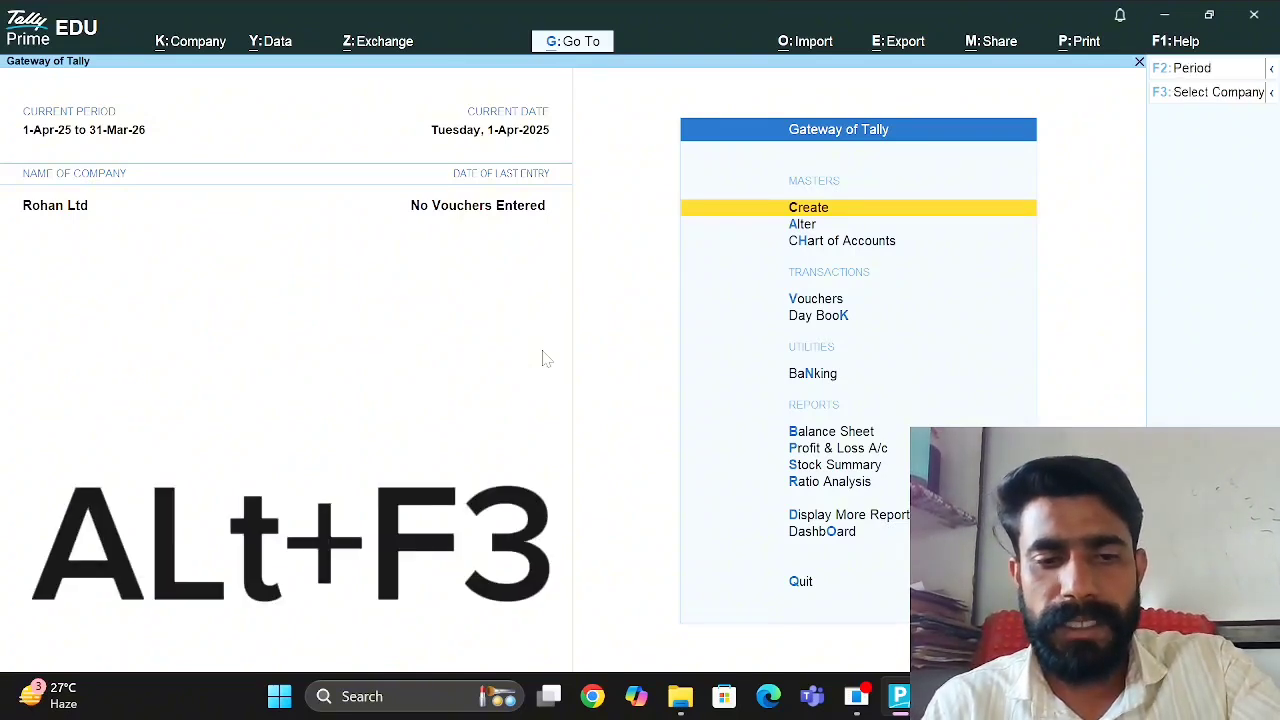
pyautogui.hotkey('alt', 'F3')
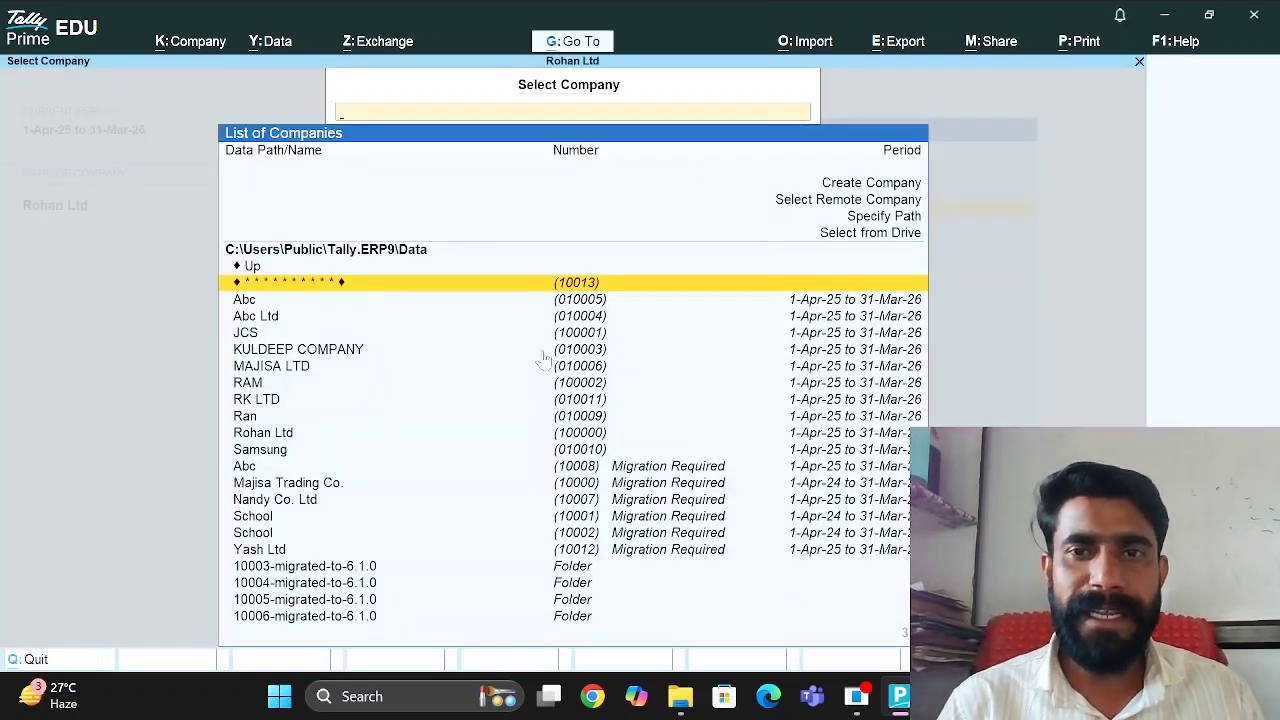
pyautogui.press('Down')
pyautogui.press('Down')
pyautogui.press('Down')
pyautogui.press('Down')
pyautogui.press('Down')
pyautogui.press('Down')
pyautogui.press('Down')
pyautogui.press('Down')
pyautogui.press('Down')
pyautogui.press('Down')
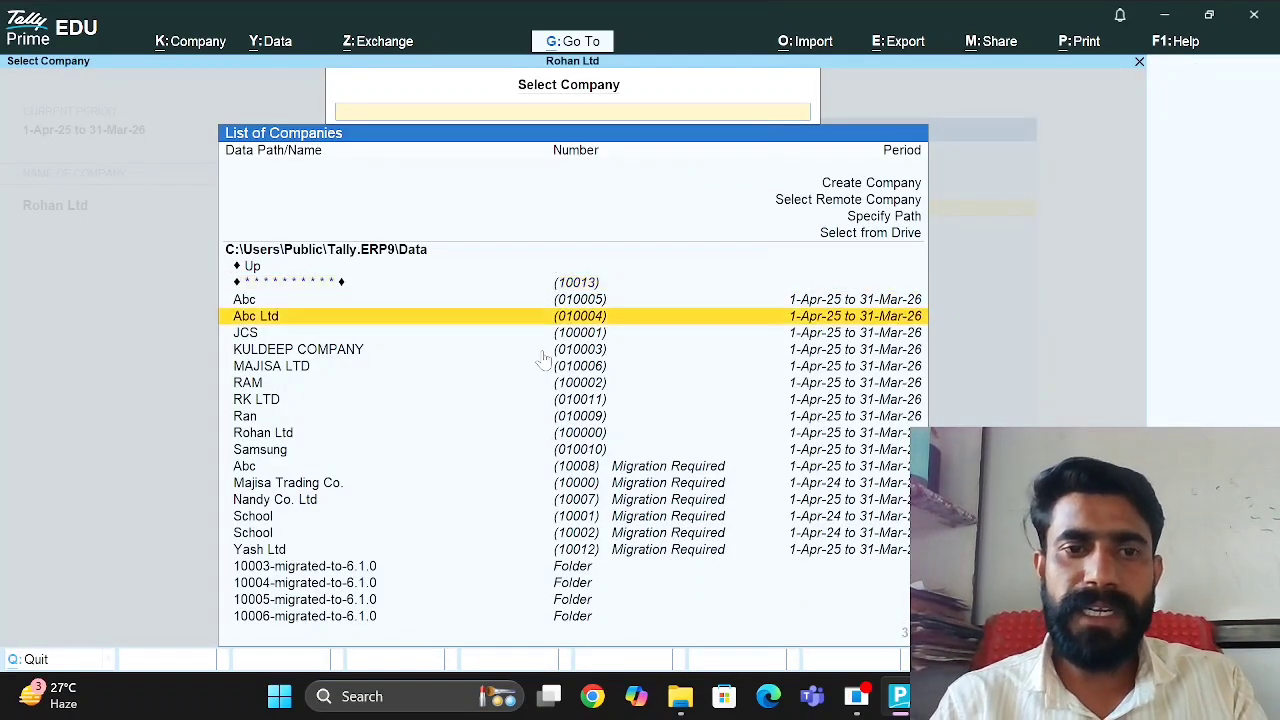
pyautogui.press('Down')
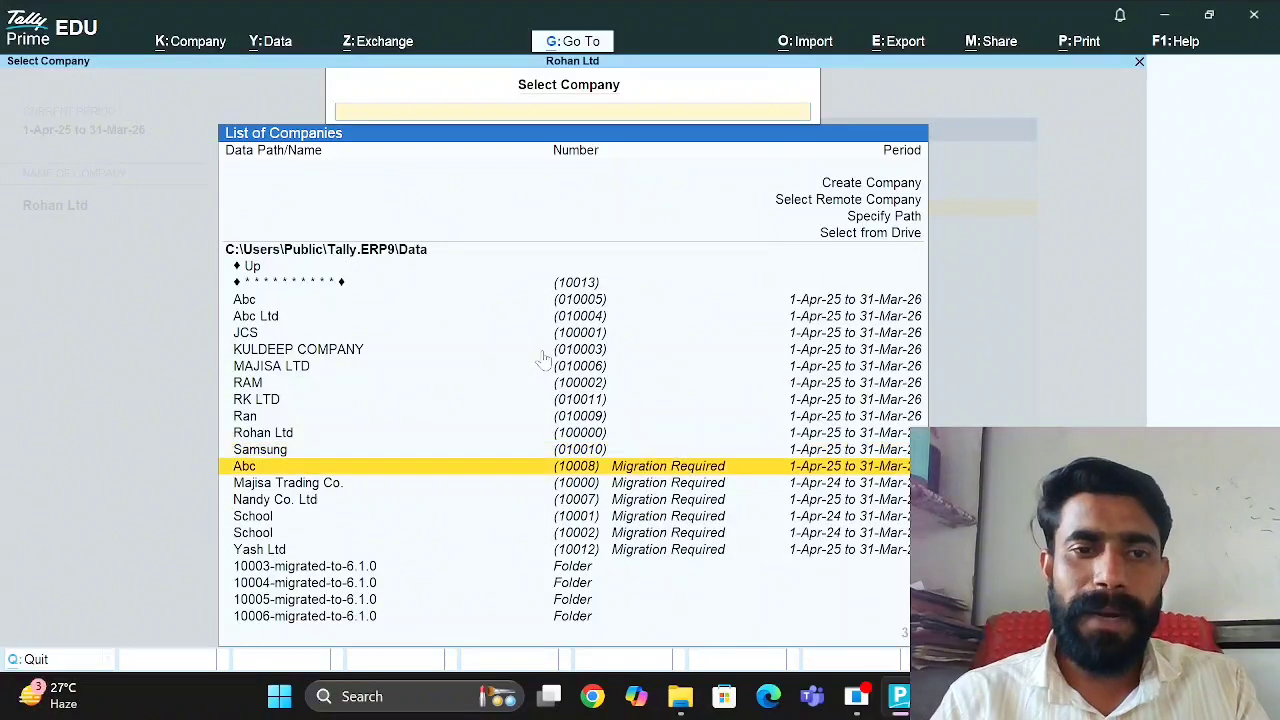
pyautogui.press('Return')
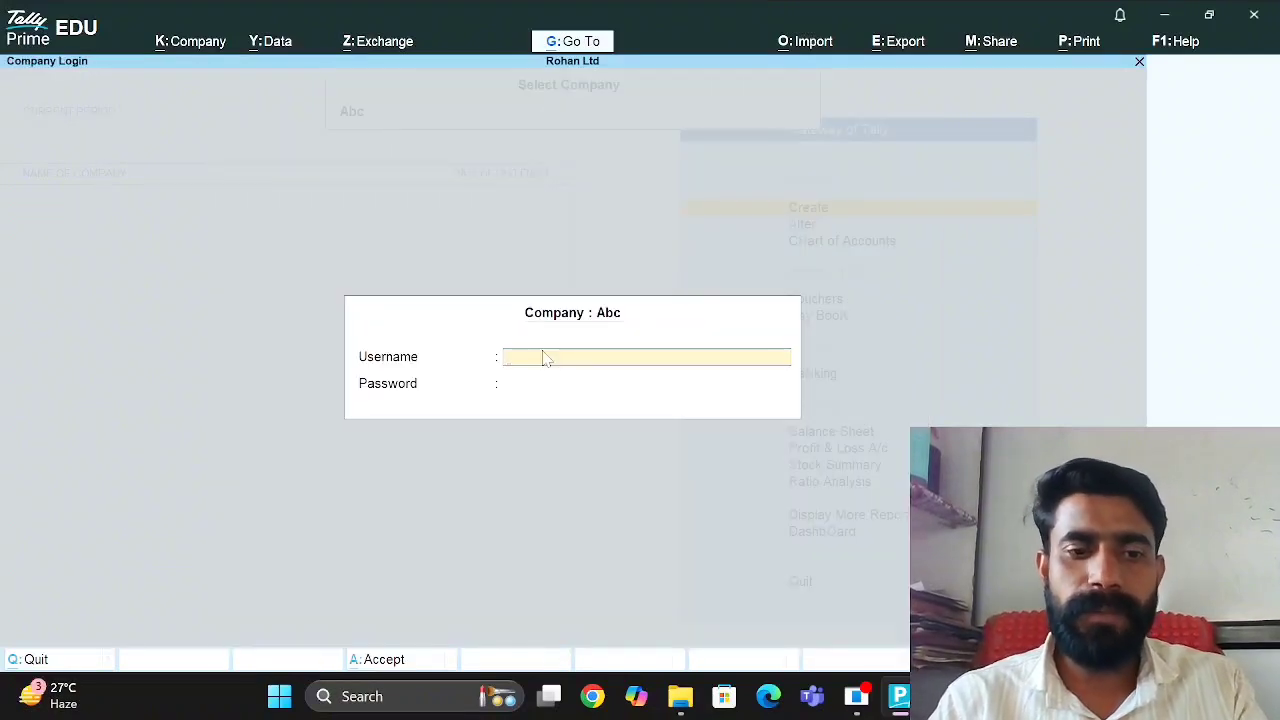
pyautogui.press('Escape')
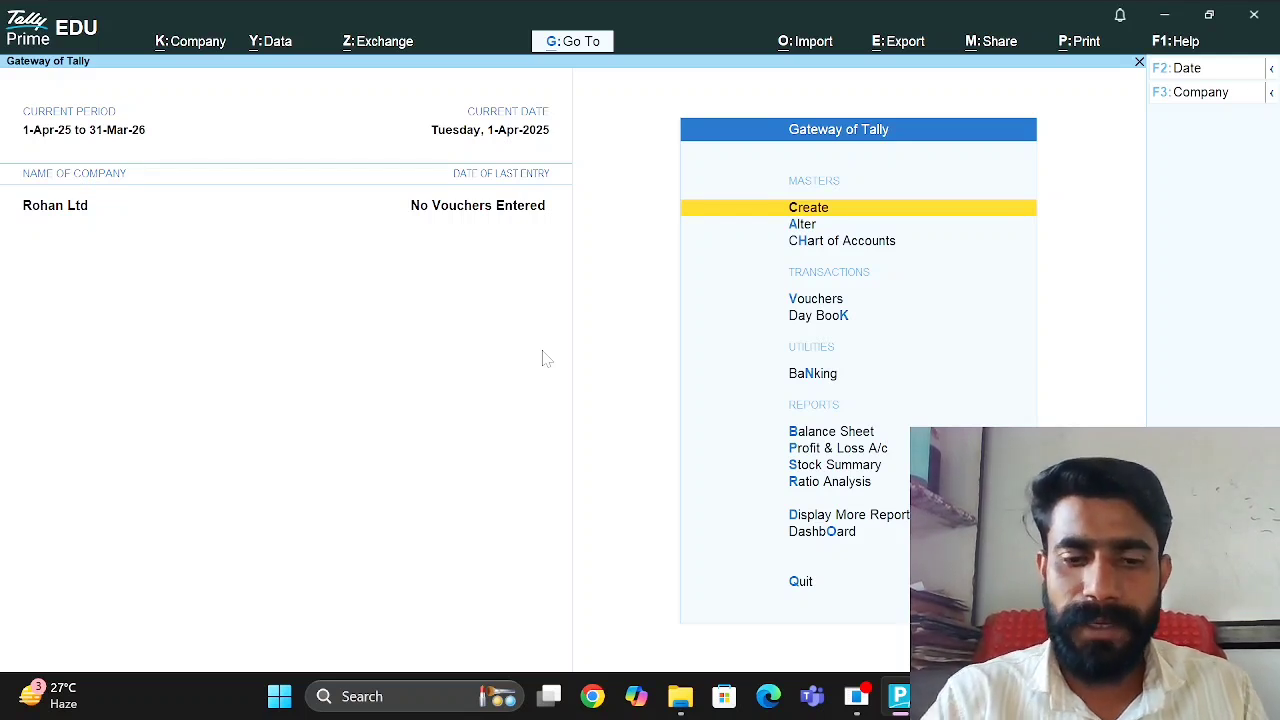
# View the company operations and the list of loaded companies for Shut Company, leaving Rohan Ltd open.
pyautogui.hotkey('alt', 'k')
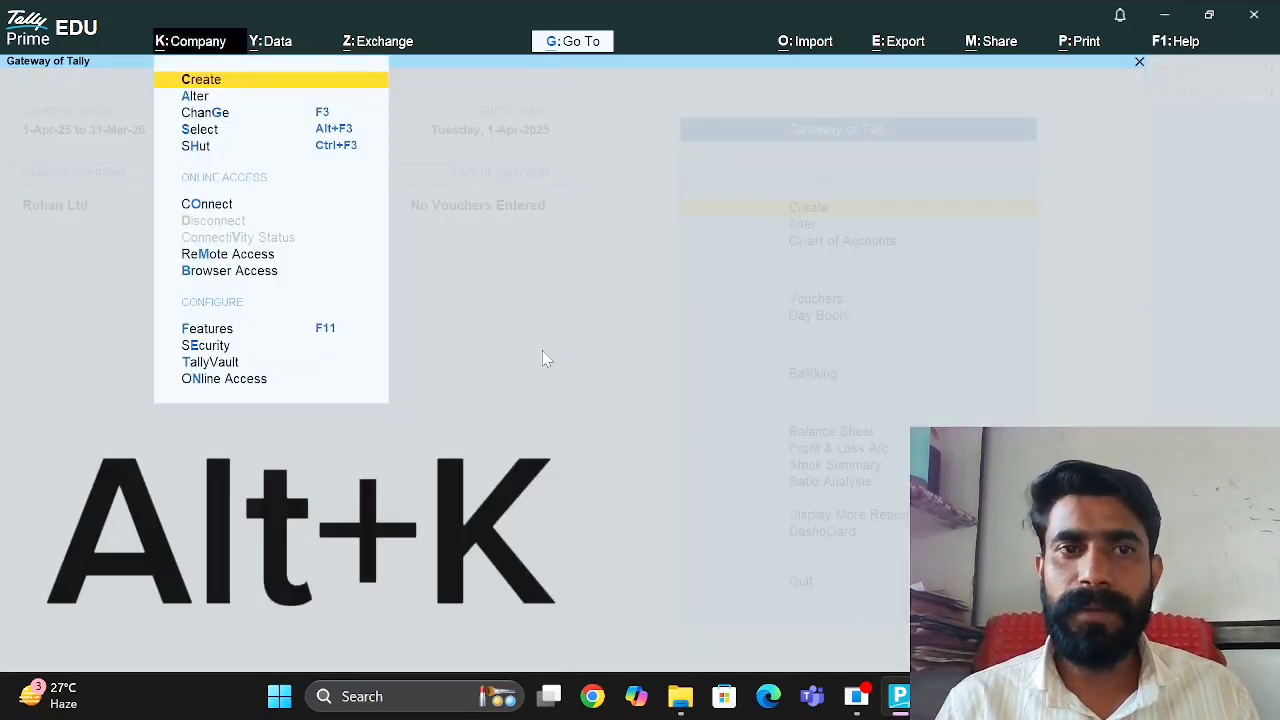
pyautogui.press('Down')
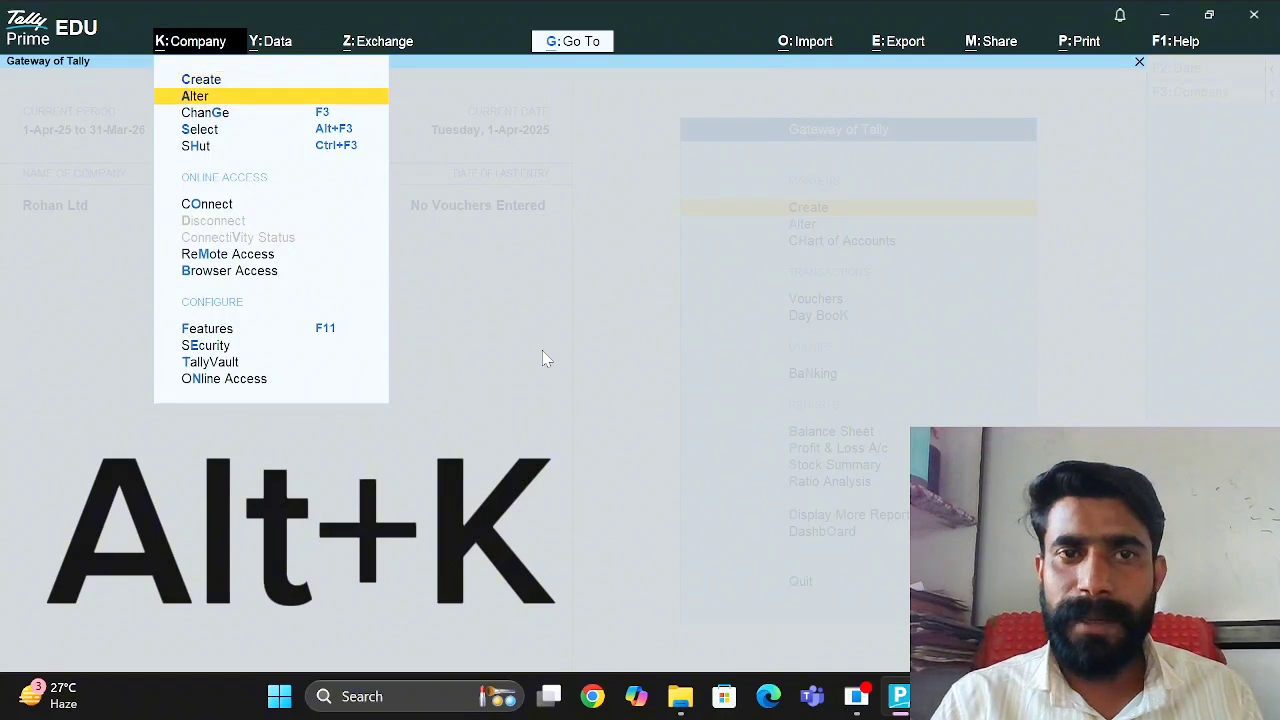
pyautogui.press('Escape')
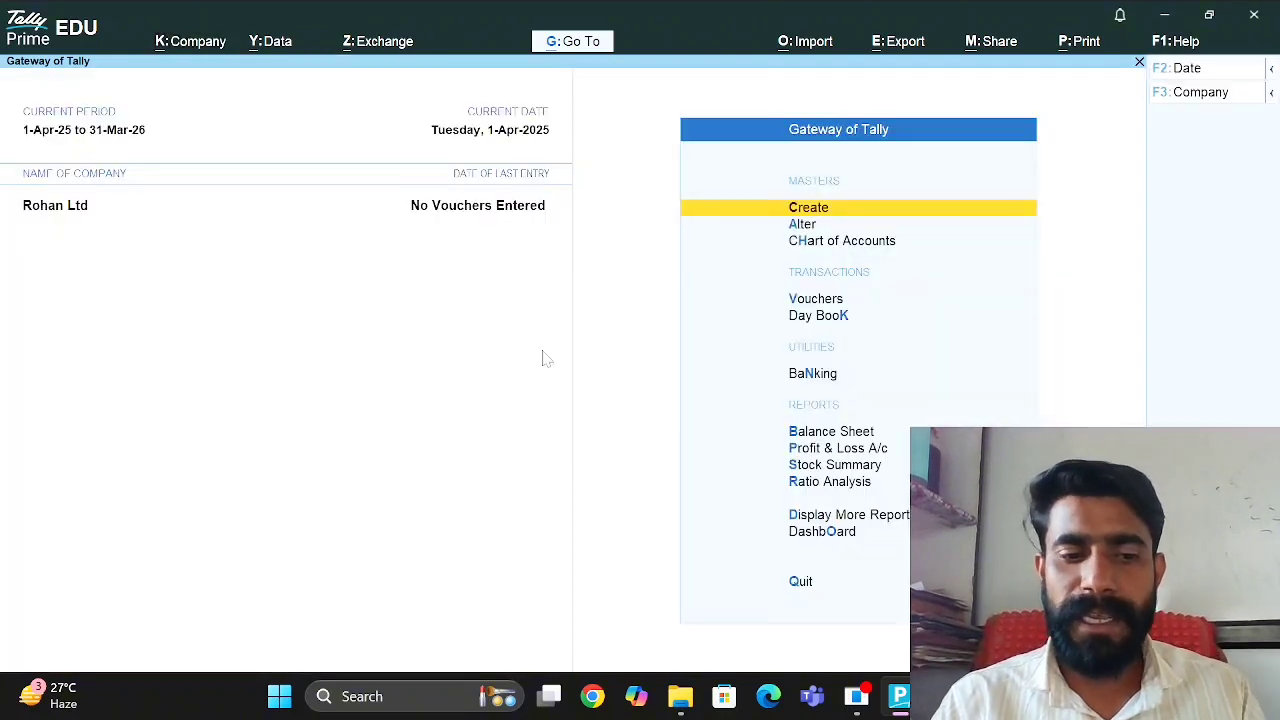
pyautogui.hotkey('ctrl', 'F3')
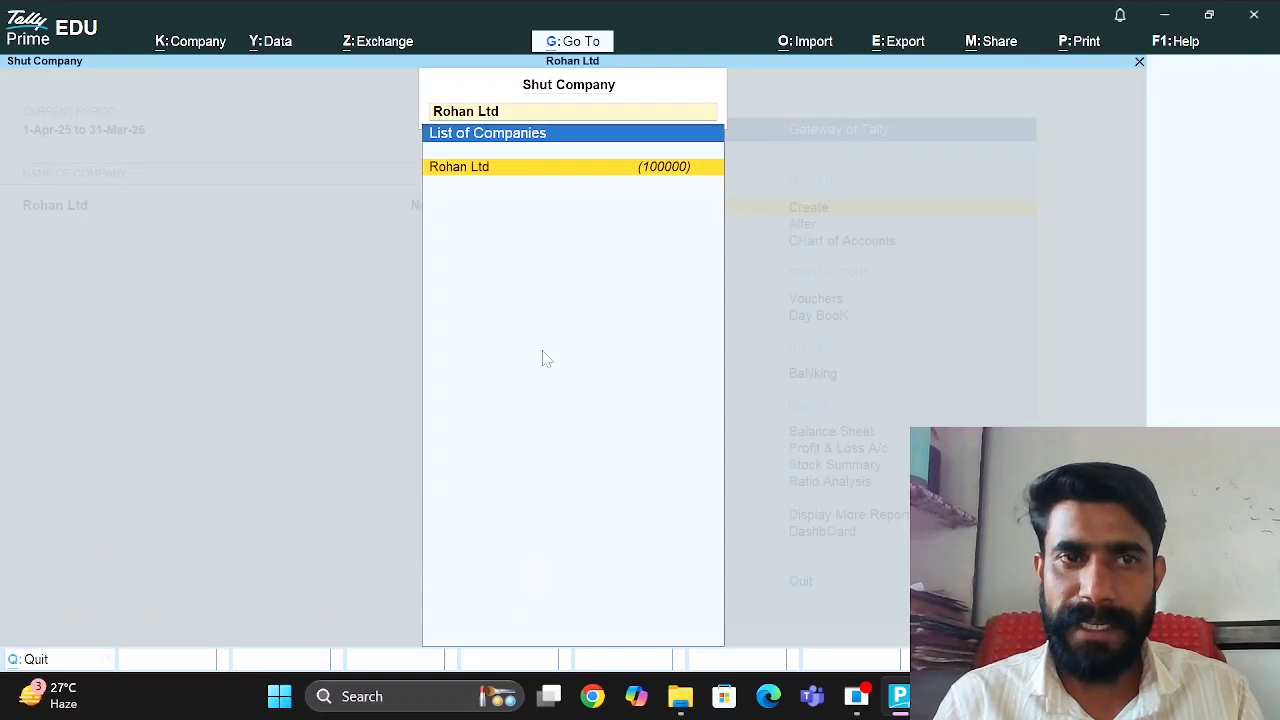
pyautogui.press('BackSpace')
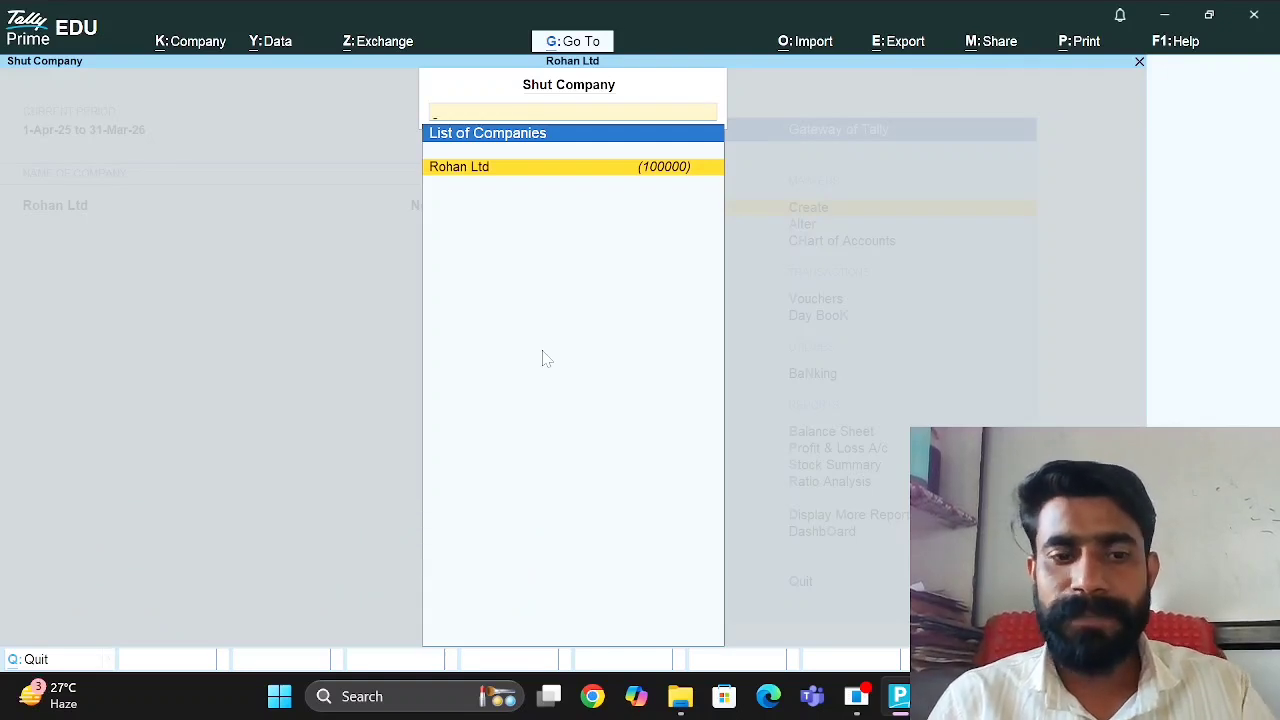
pyautogui.press('Escape')
# Examine the company management options from Create through Shut and the online access options.
pyautogui.hotkey('alt', 'k')
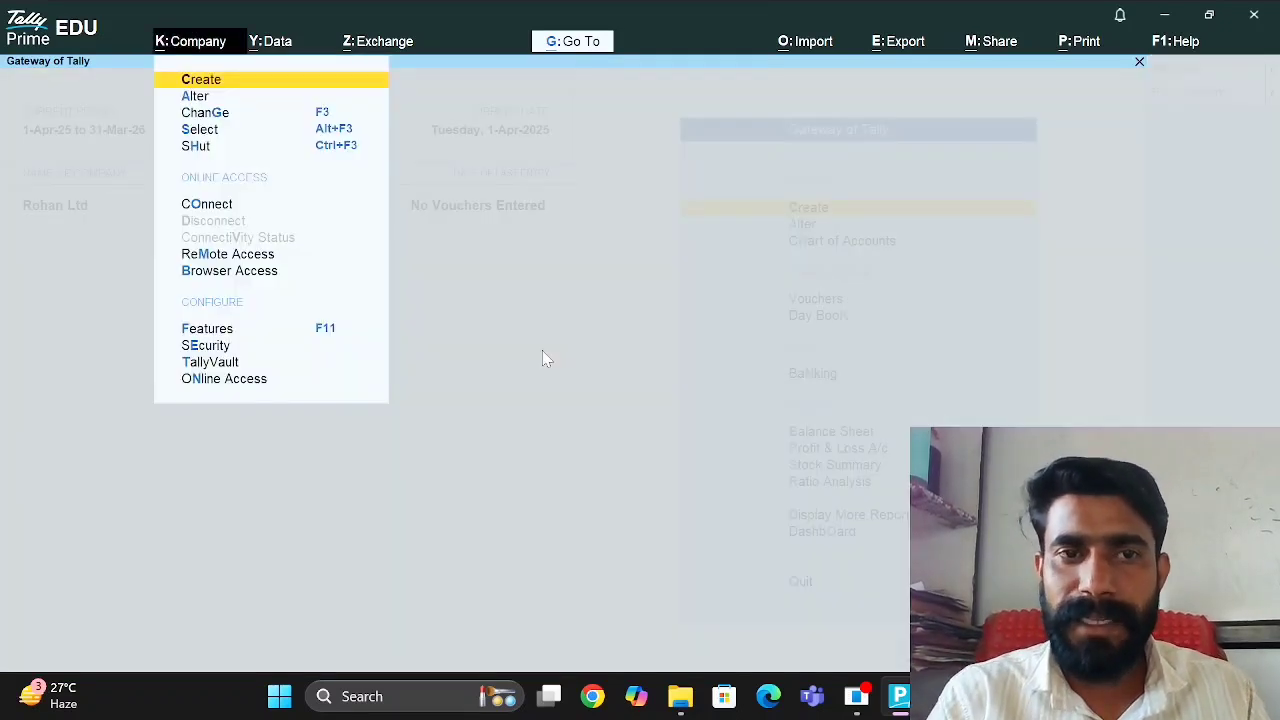
pyautogui.press('Down')
pyautogui.press('Down')
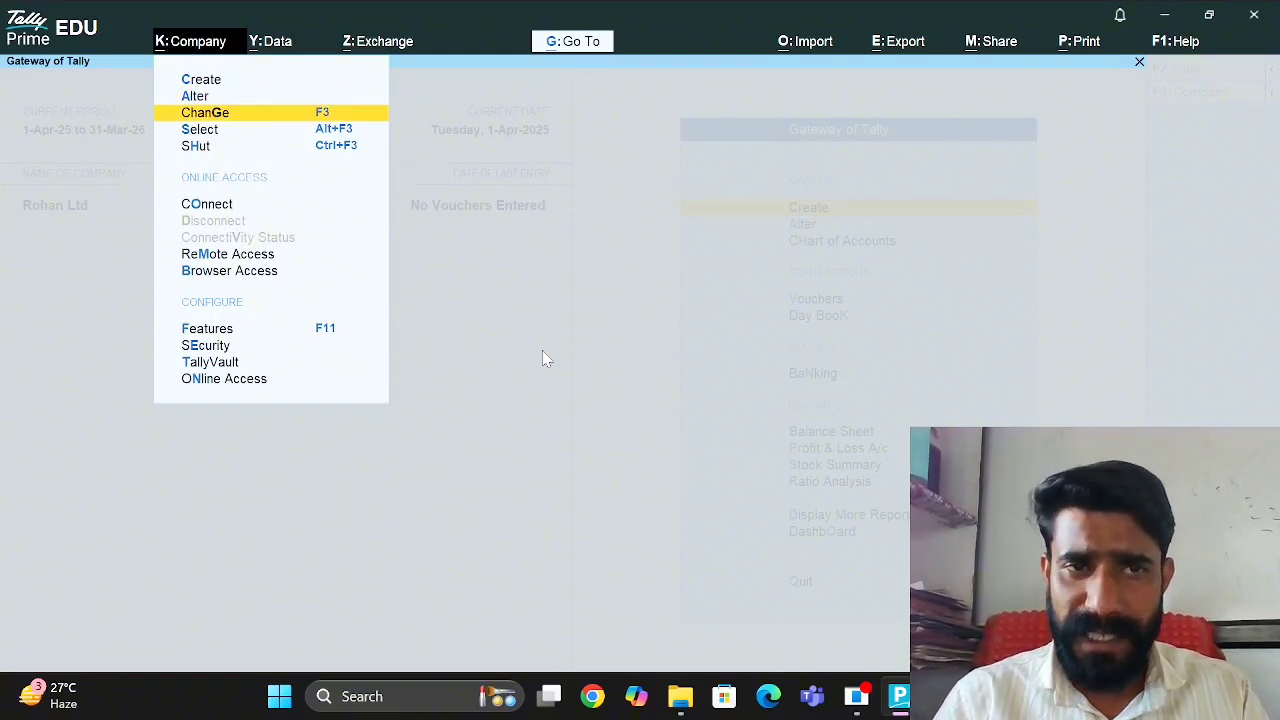
pyautogui.press('Down')
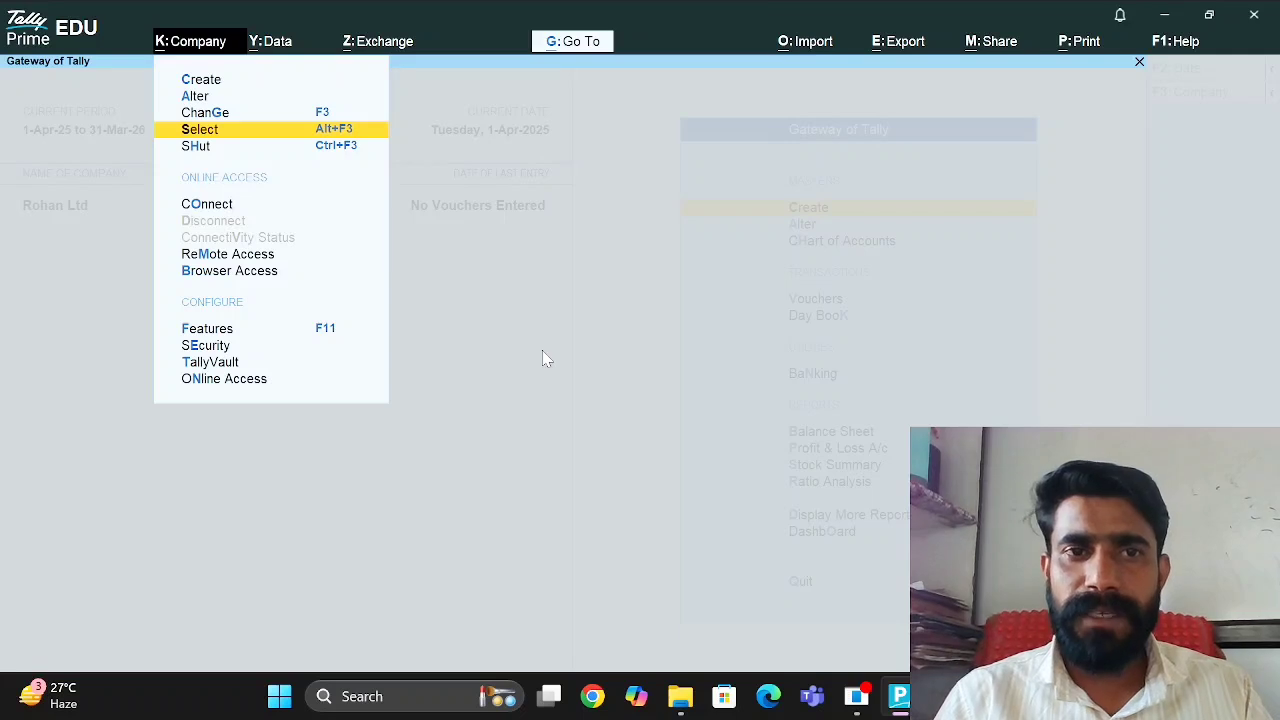
pyautogui.press('Down')
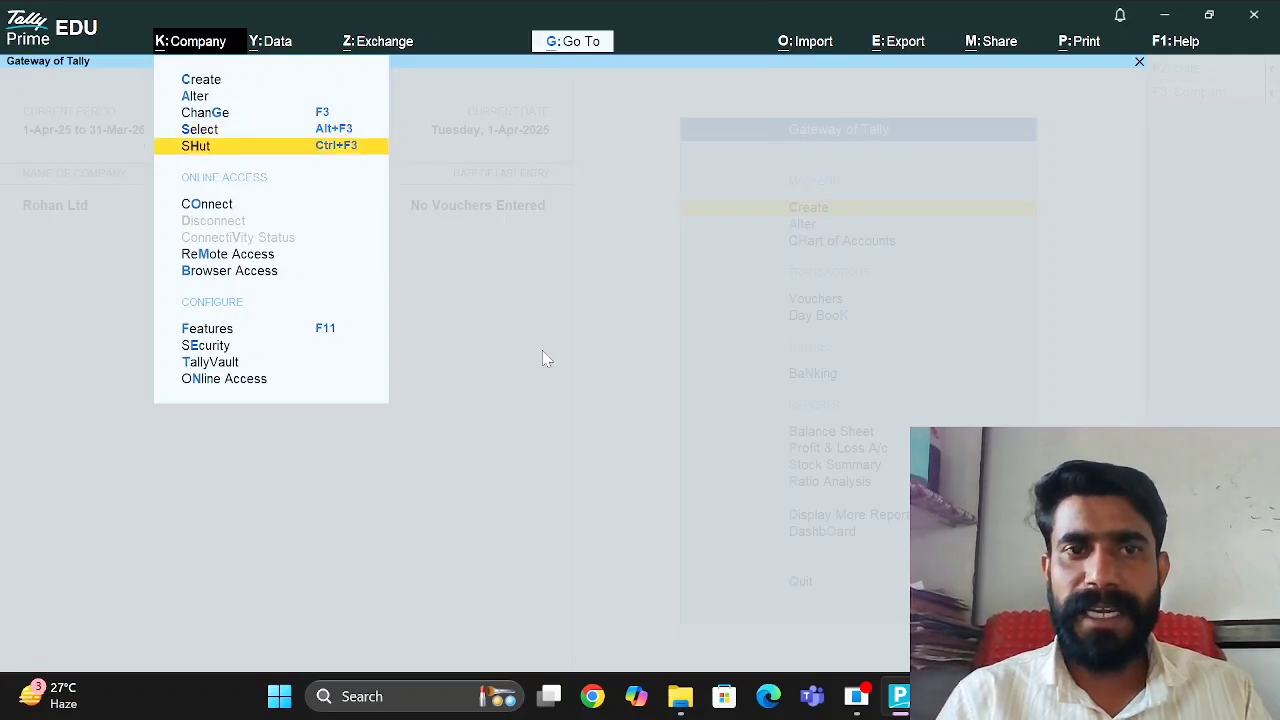
pyautogui.press('Down')
pyautogui.press('Down')
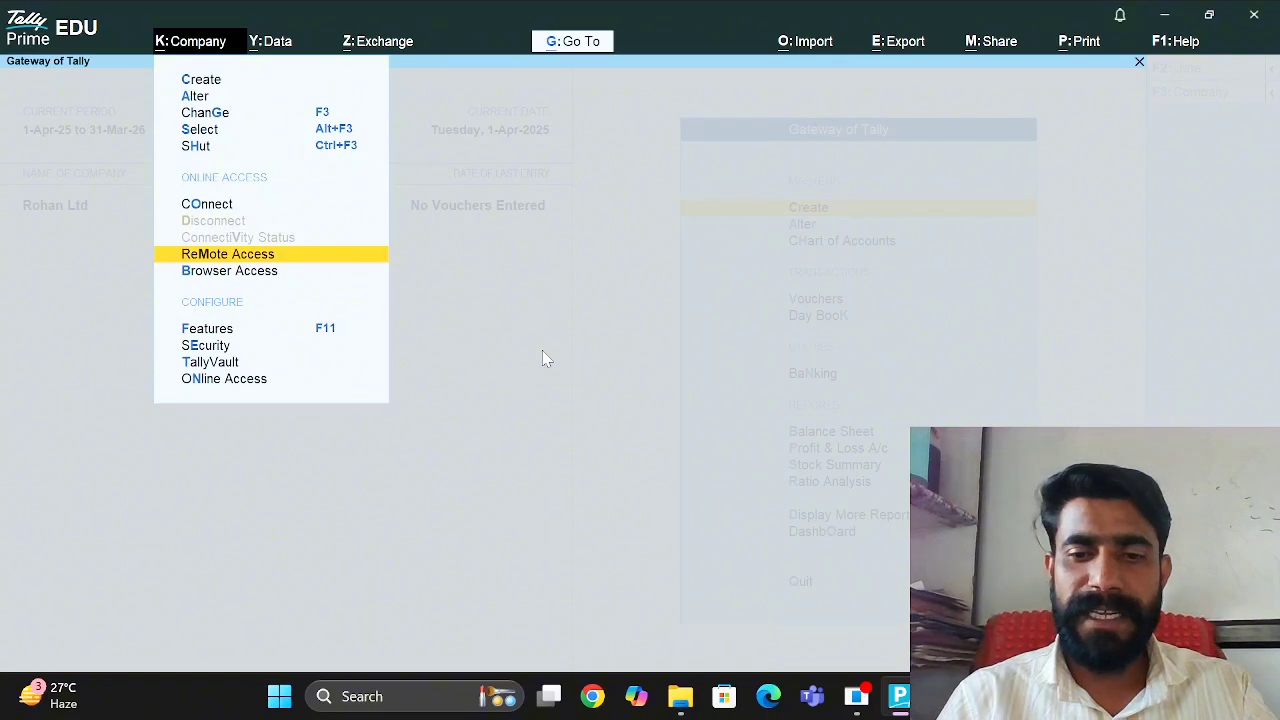
# Open the company features for Rohan Ltd and set Maintain Accounts to No.
pyautogui.press('F11')
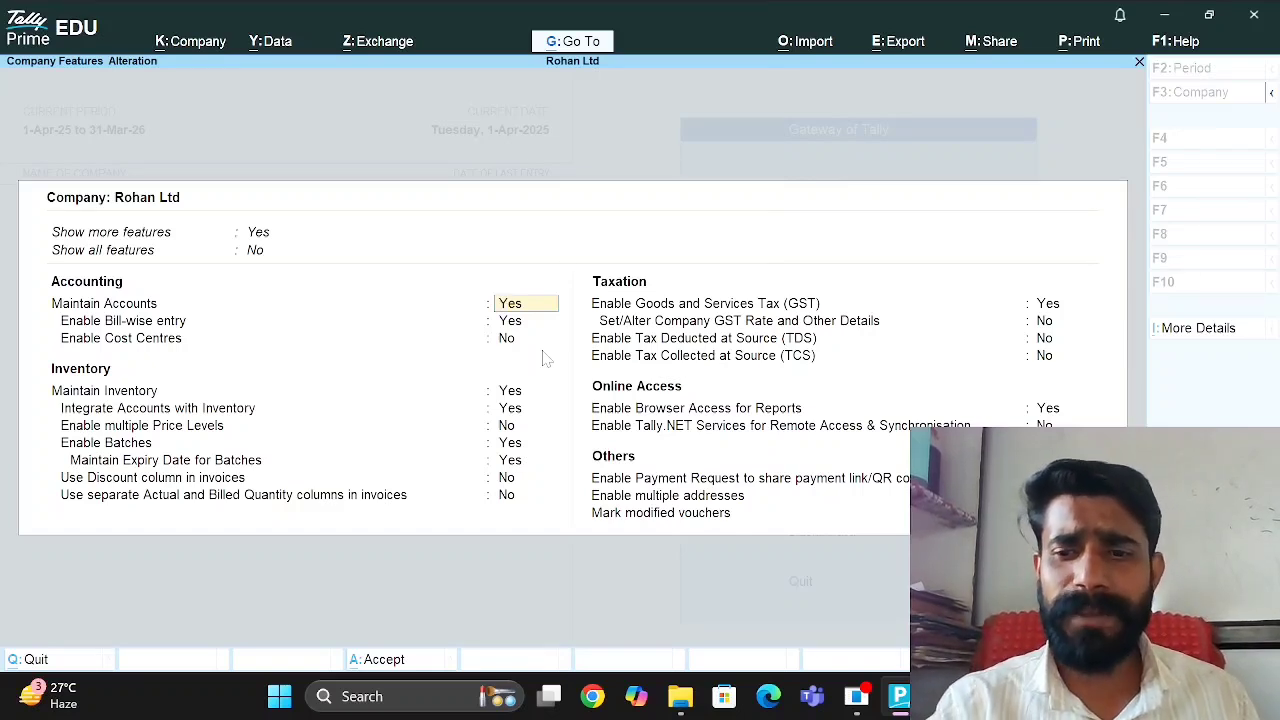
pyautogui.press('Return')
pyautogui.press('Up')
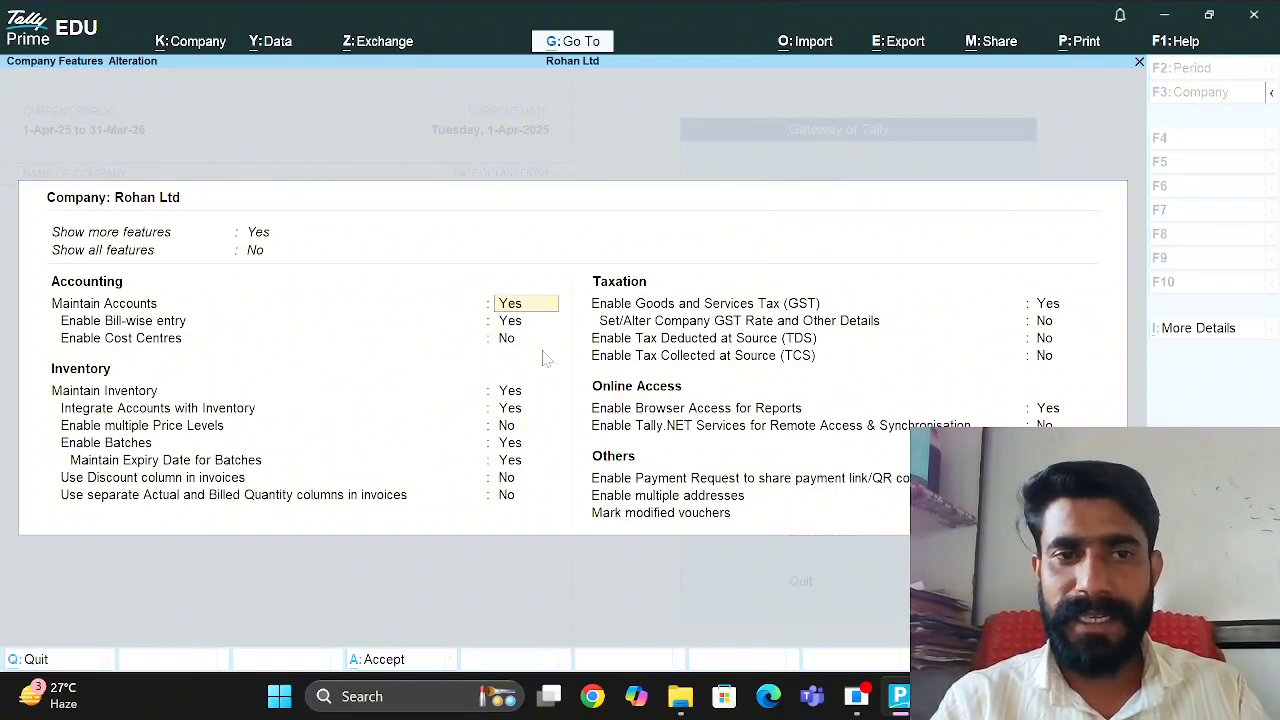
pyautogui.press('Down')
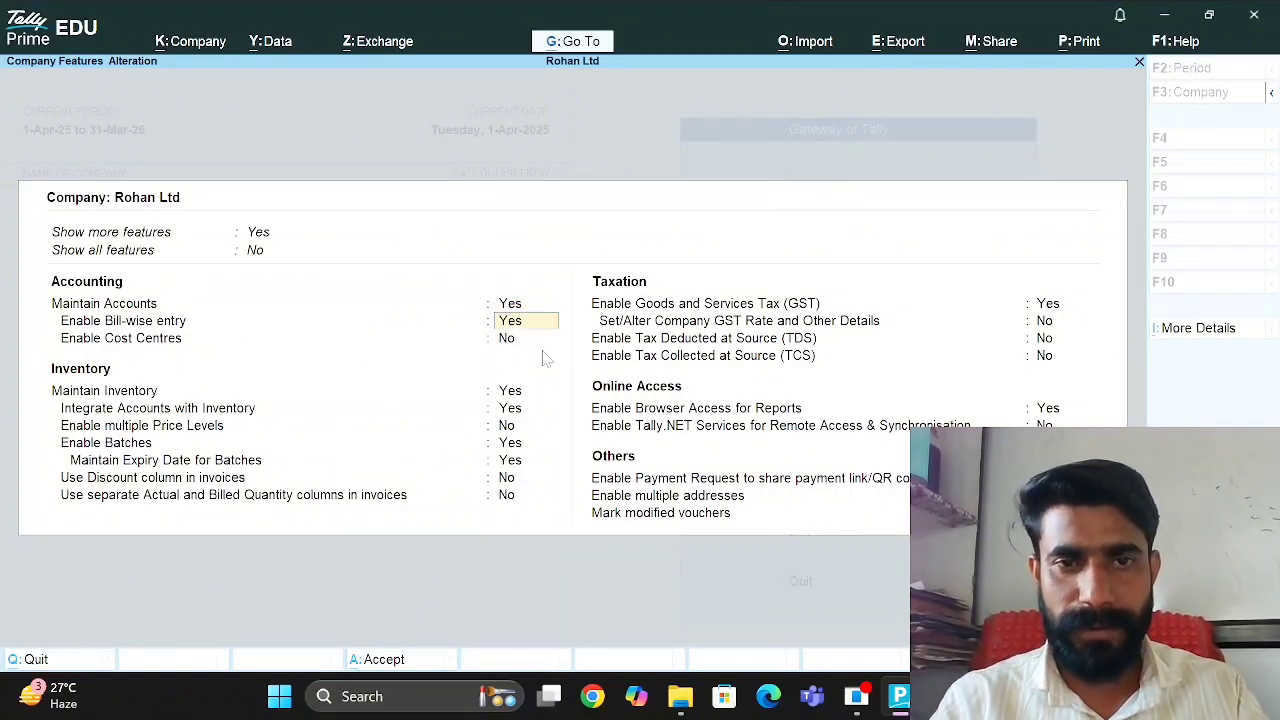
pyautogui.press('Up')
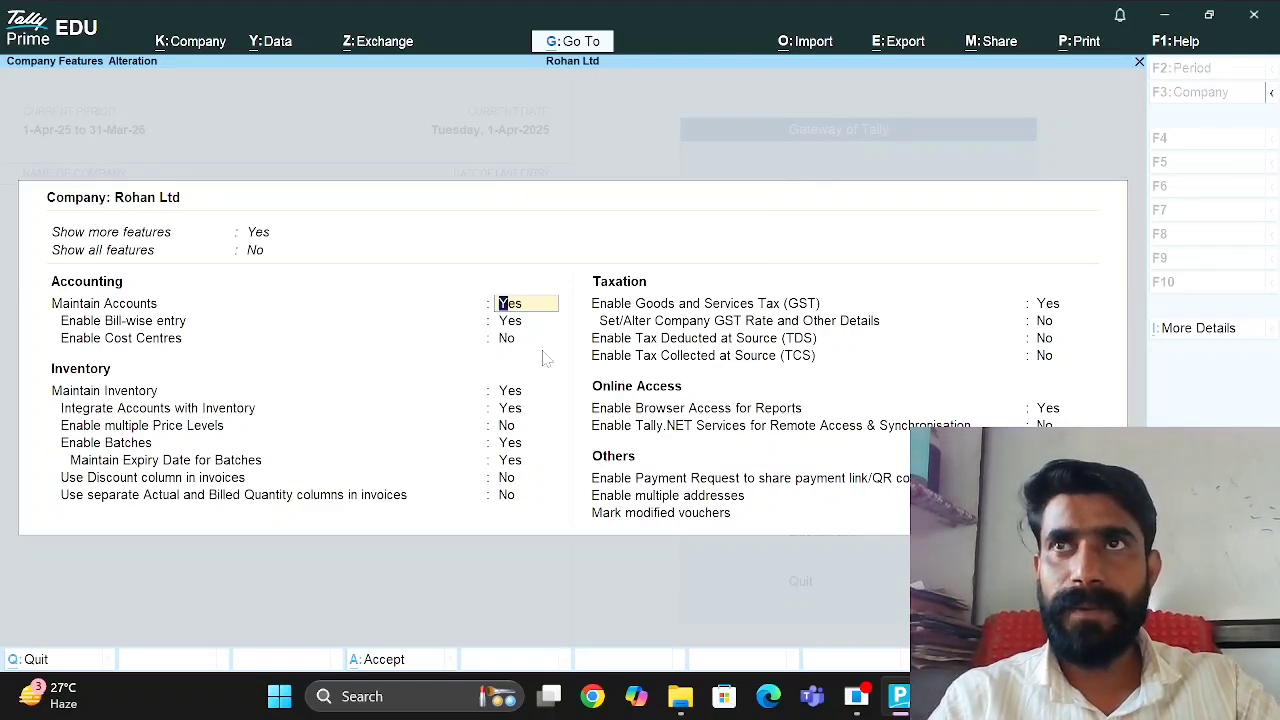
pyautogui.write('n')
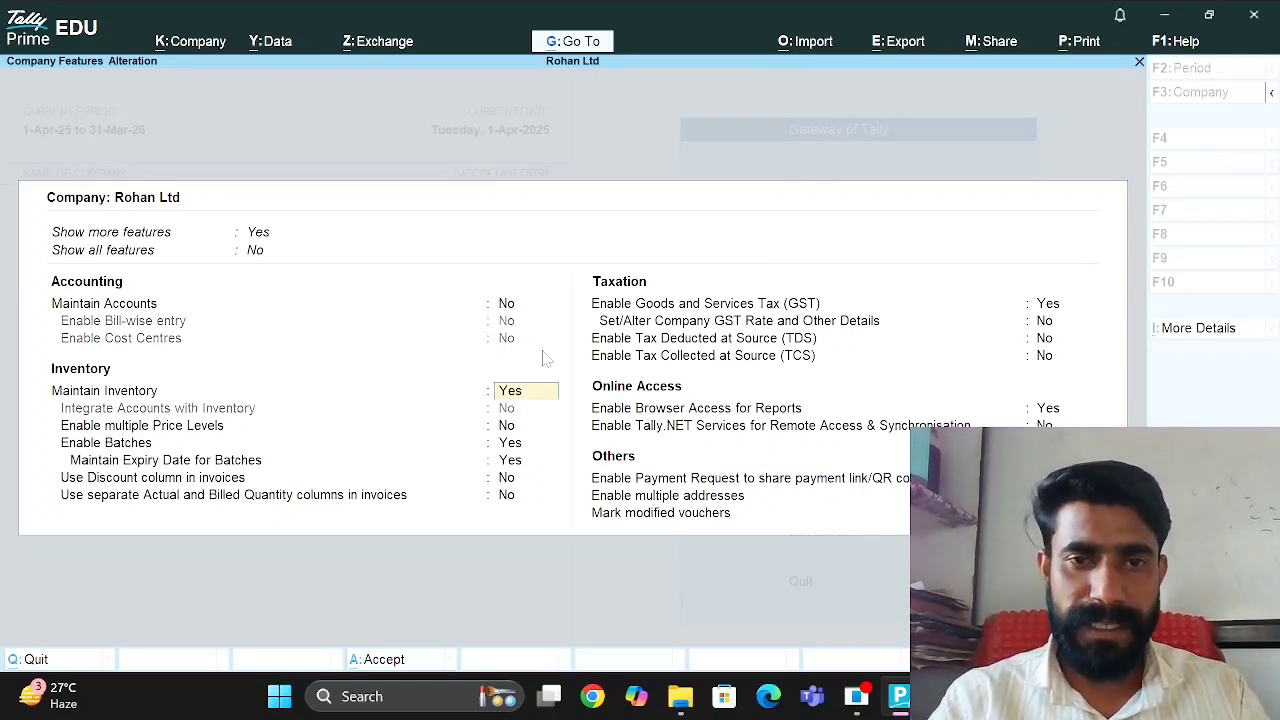
# Go through the remaining company features and GST details with their existing values, and accept the feature changes.
pyautogui.press('Return')
pyautogui.press('Return')
pyautogui.press('Return')
pyautogui.press('Return')
pyautogui.press('Return')
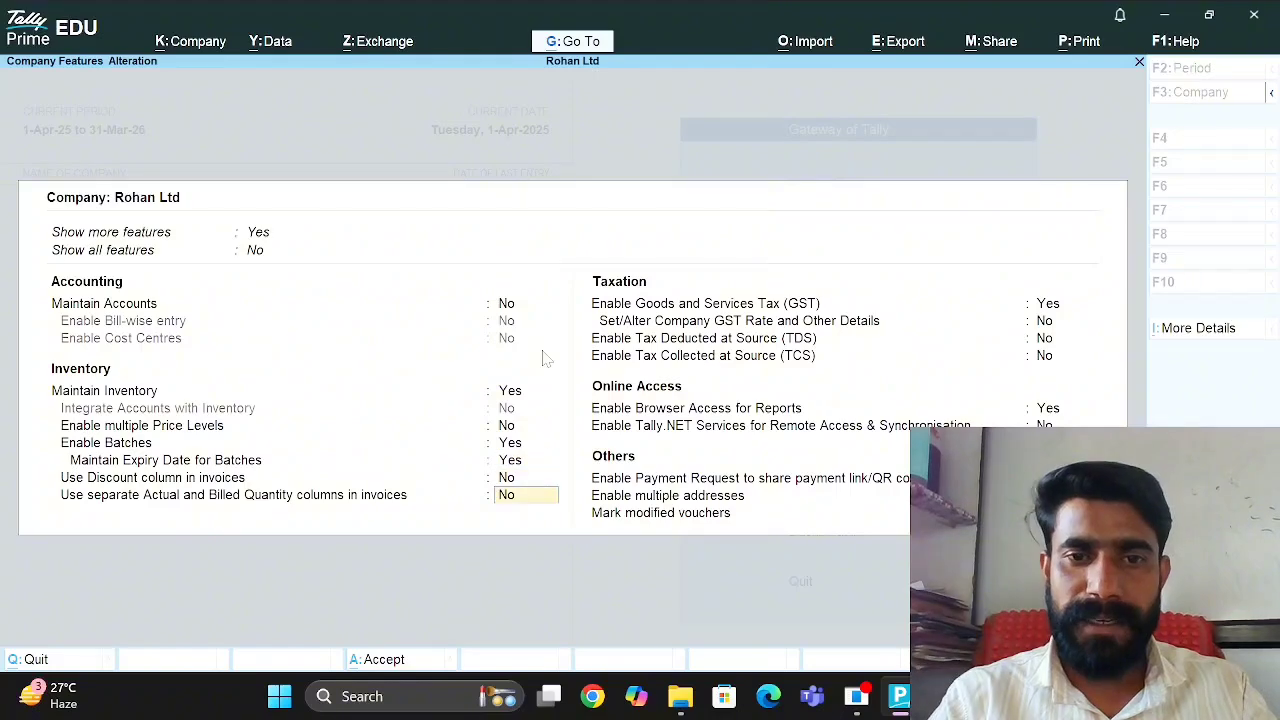
pyautogui.press('Return')
pyautogui.press('Return')
pyautogui.press('Return')
pyautogui.press('Return')
pyautogui.press('Return')
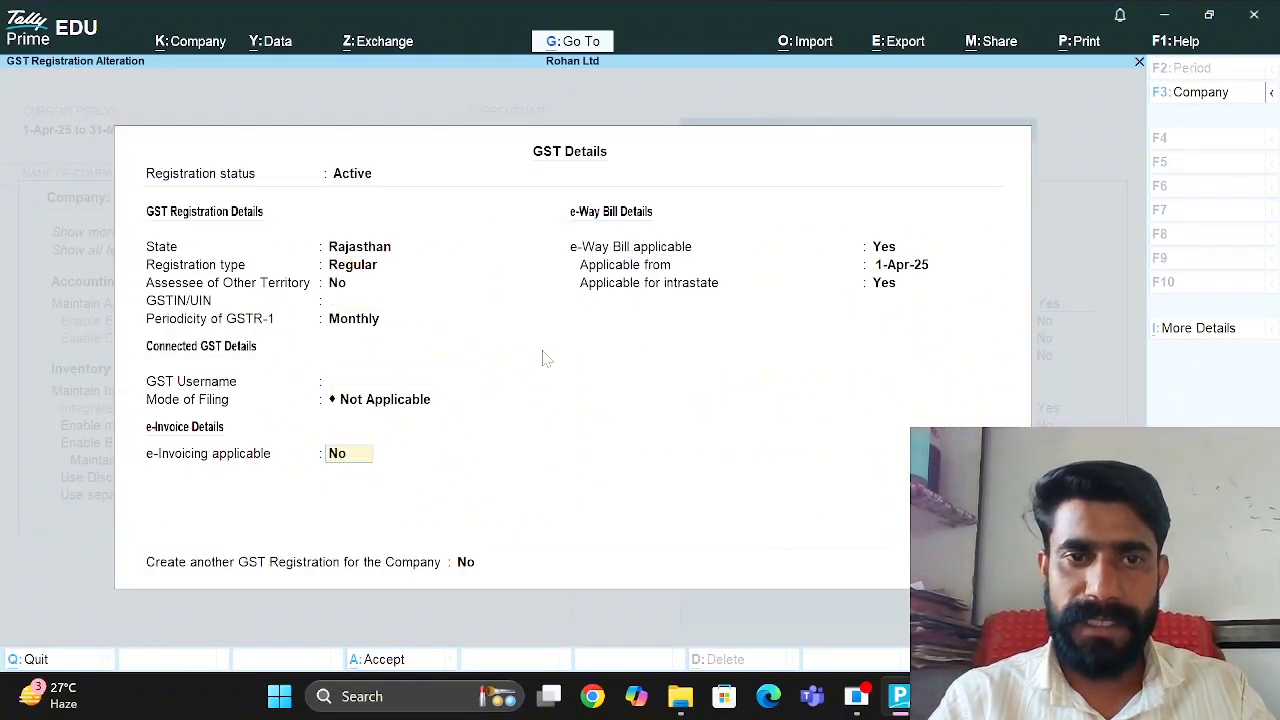
pyautogui.press('Return')
pyautogui.press('Return')
pyautogui.press('Return')
pyautogui.press('Return')
pyautogui.press('Return')
pyautogui.press('Return')
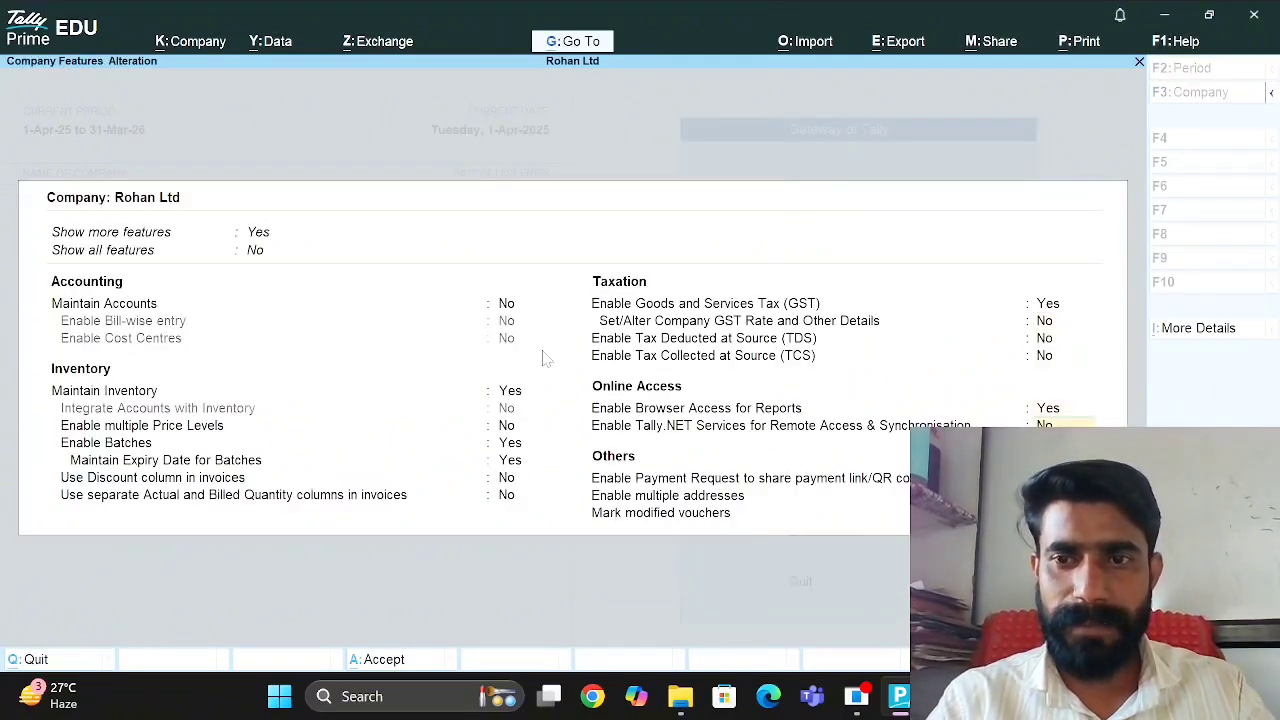
pyautogui.press('Return')
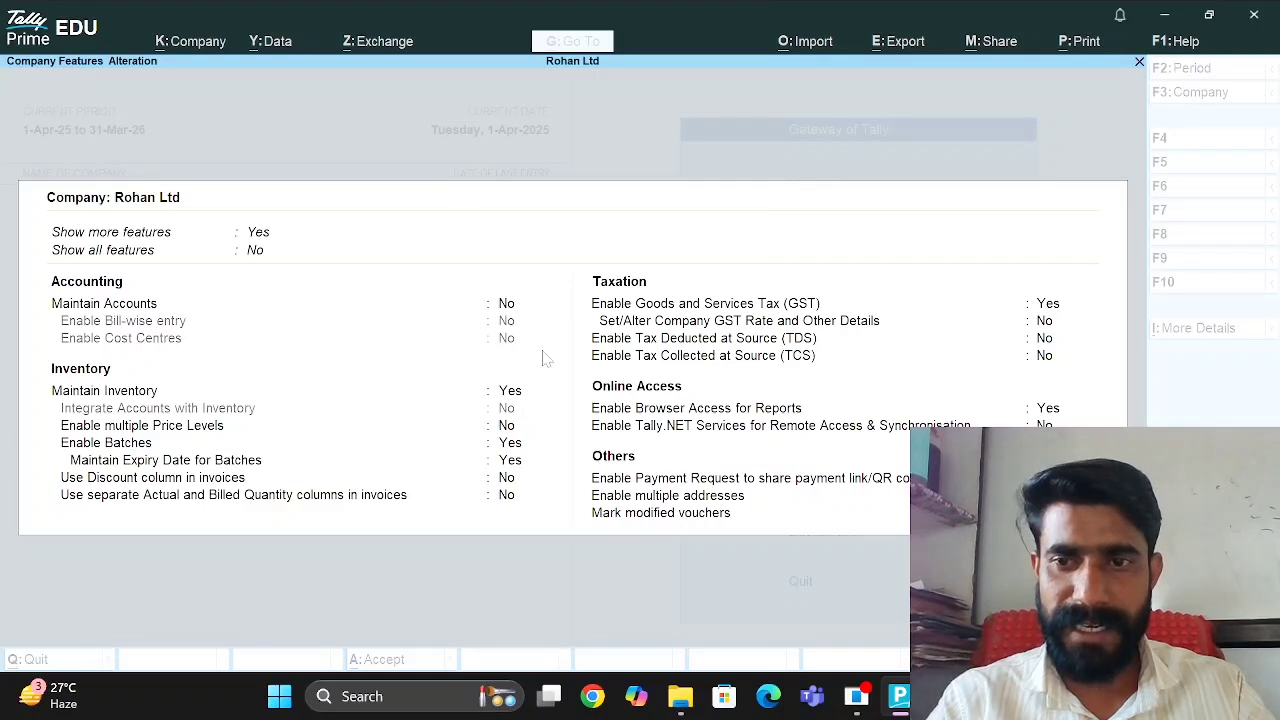
# View the accounting and inventory masters offered for master creation, and return to the Gateway of Tally.
pyautogui.press('Down')
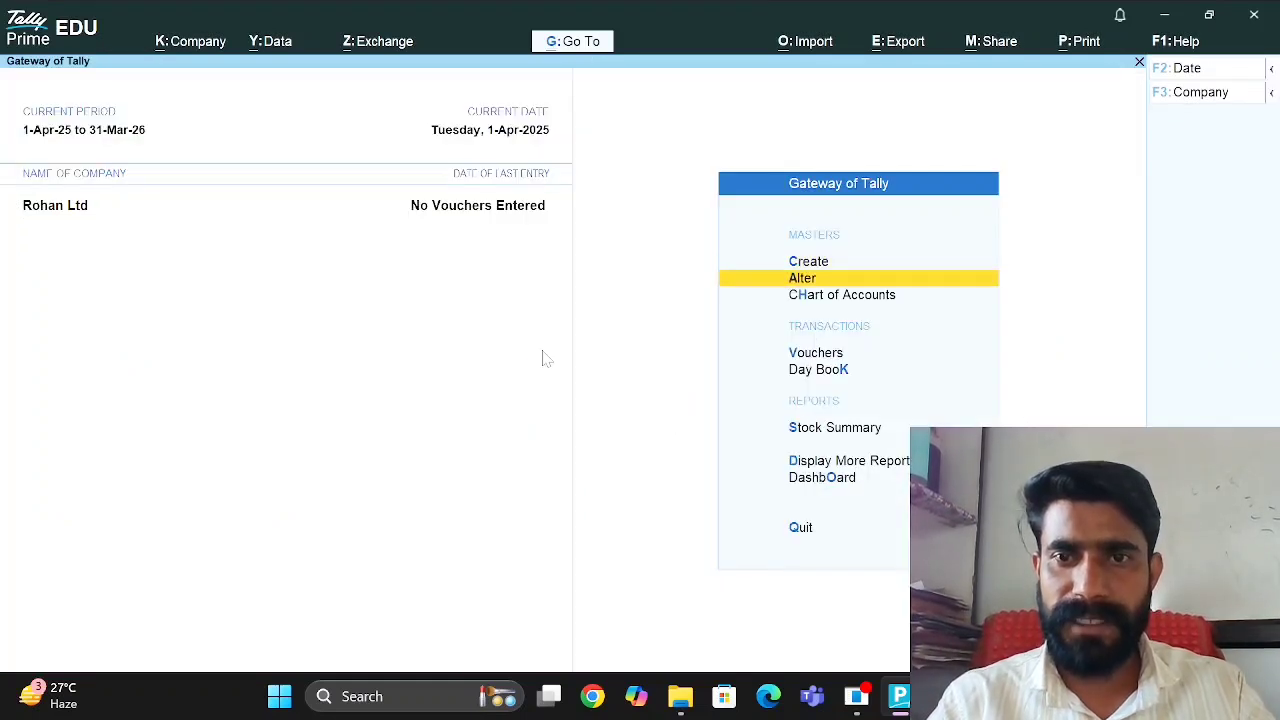
pyautogui.press('Up')
pyautogui.press('Return')
pyautogui.press('Down')
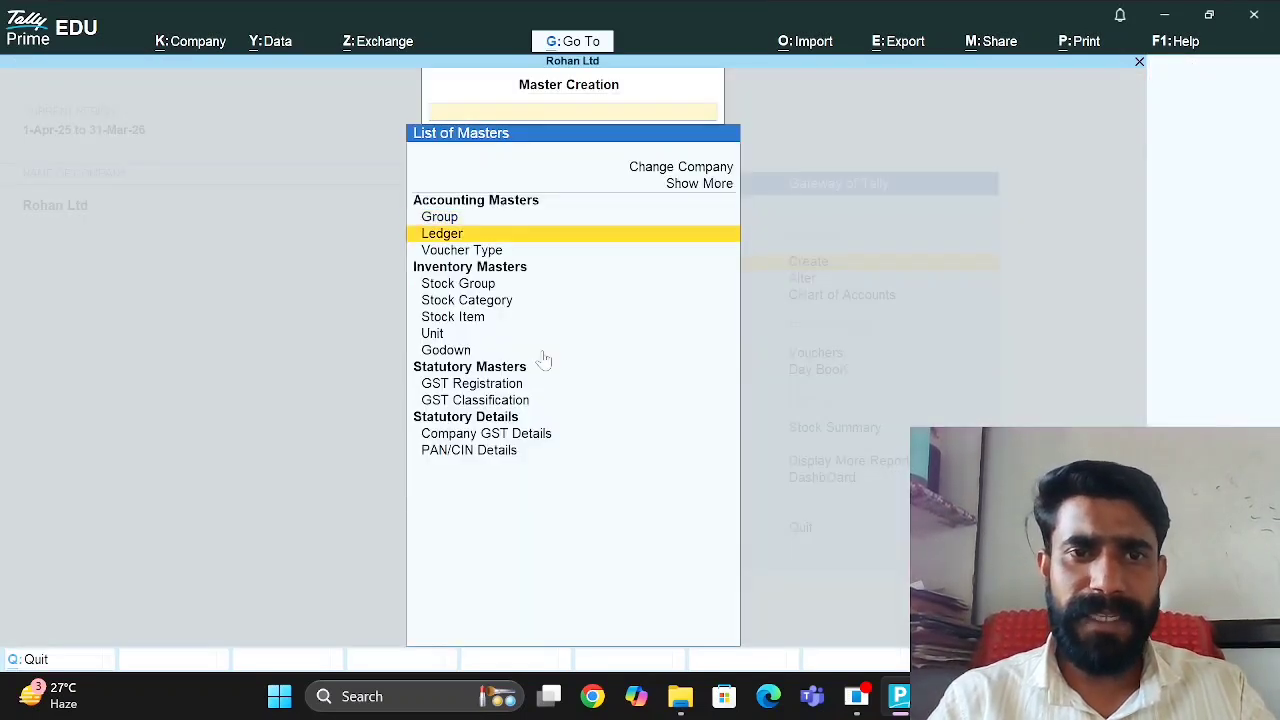
pyautogui.press('Down')
pyautogui.press('Down')
pyautogui.press('Down')
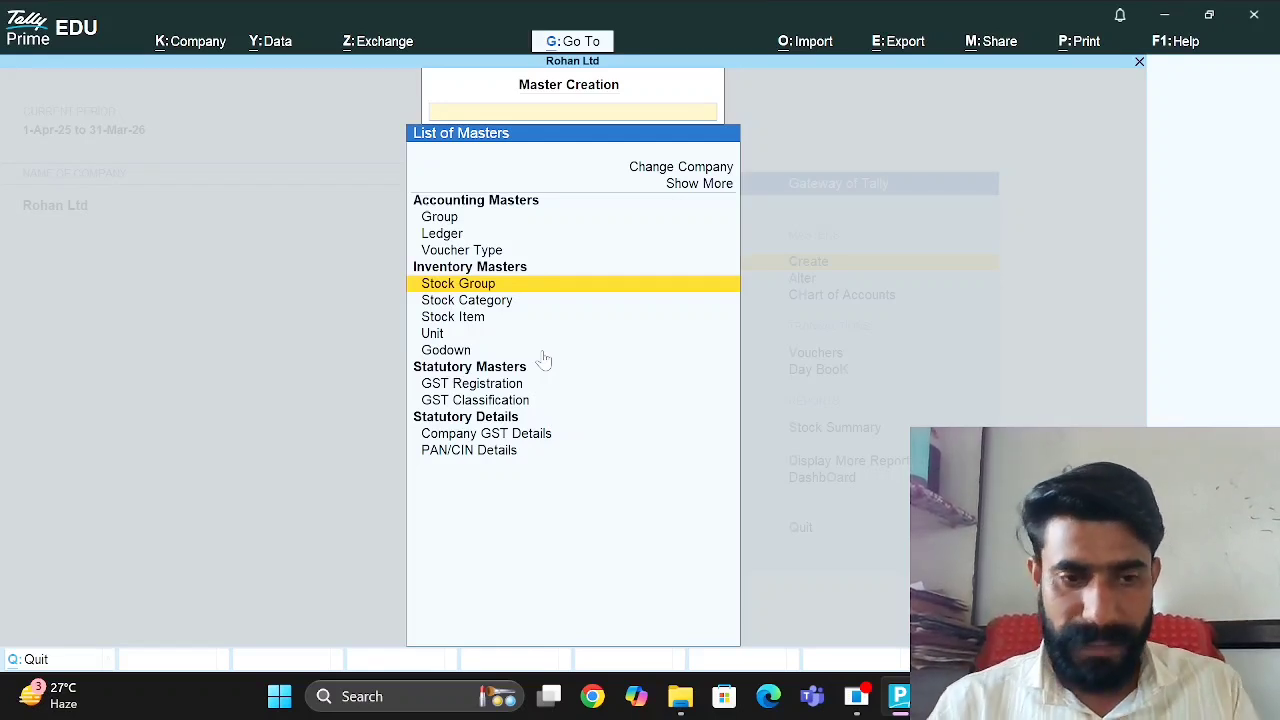
pyautogui.press('Escape')
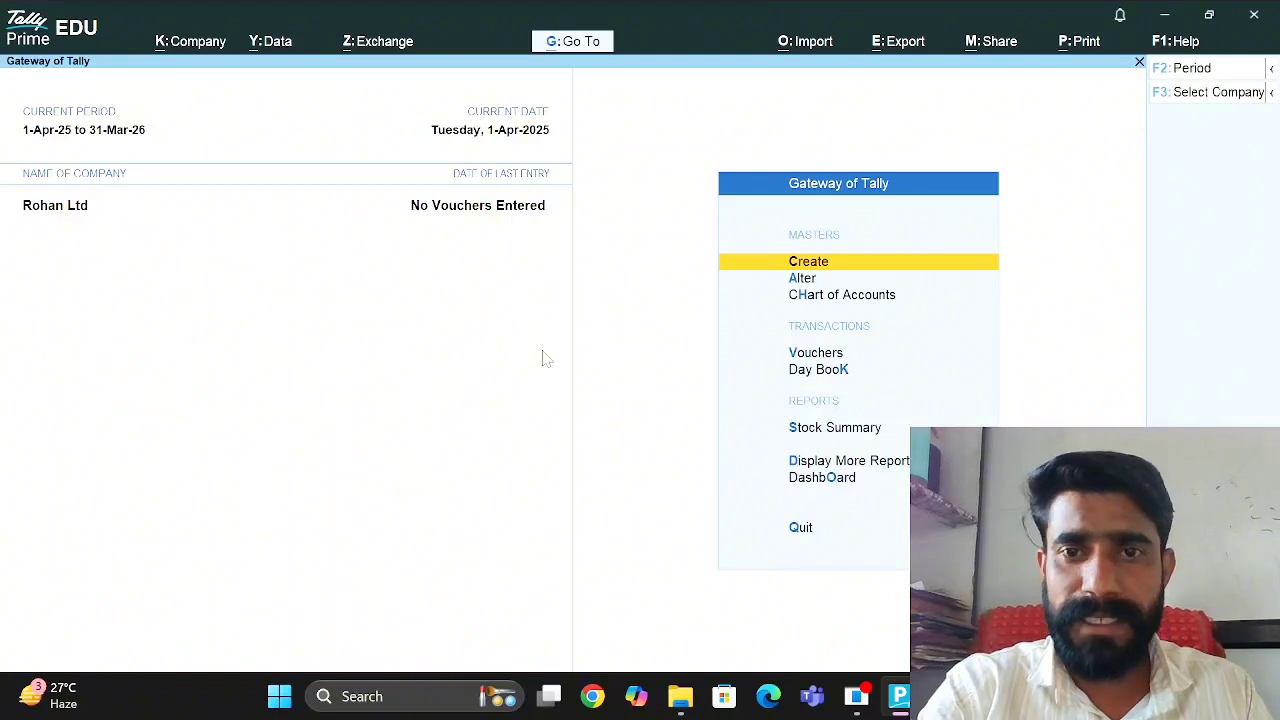
# Open the Go To report list, search for Voucher and browse the voucher reports.
pyautogui.hotkey('alt', 'g')
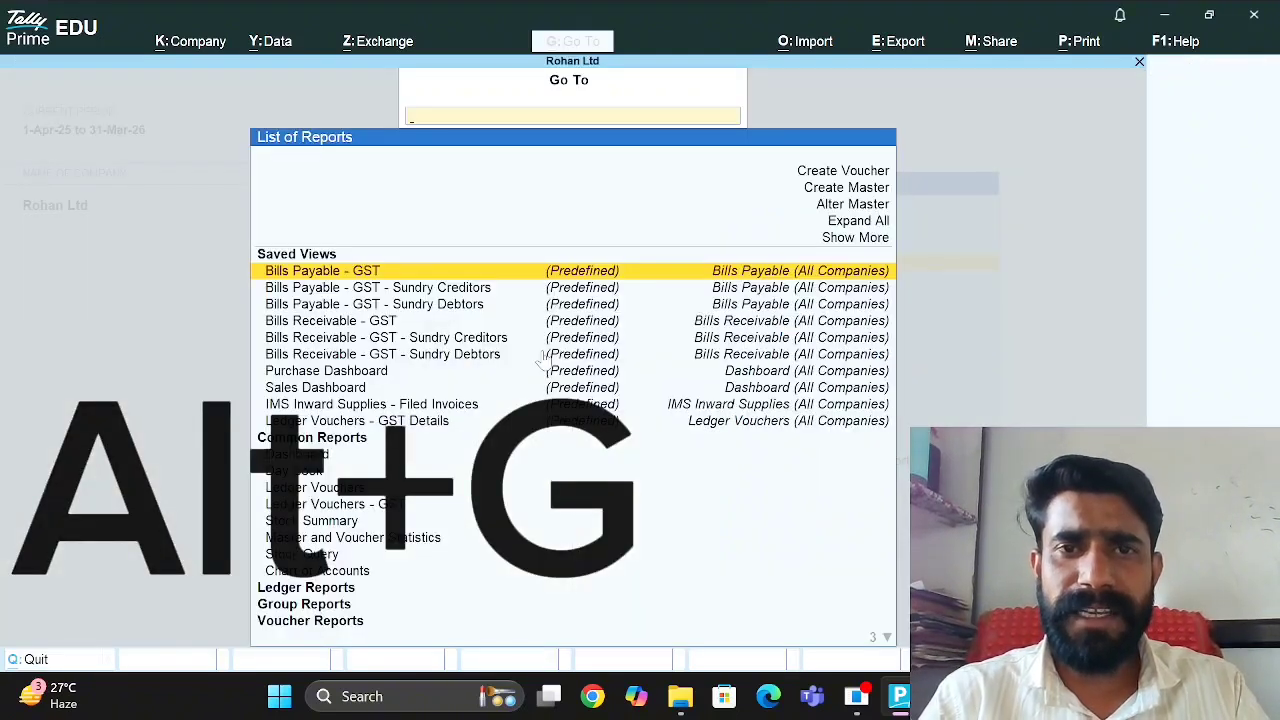
pyautogui.press('Down')
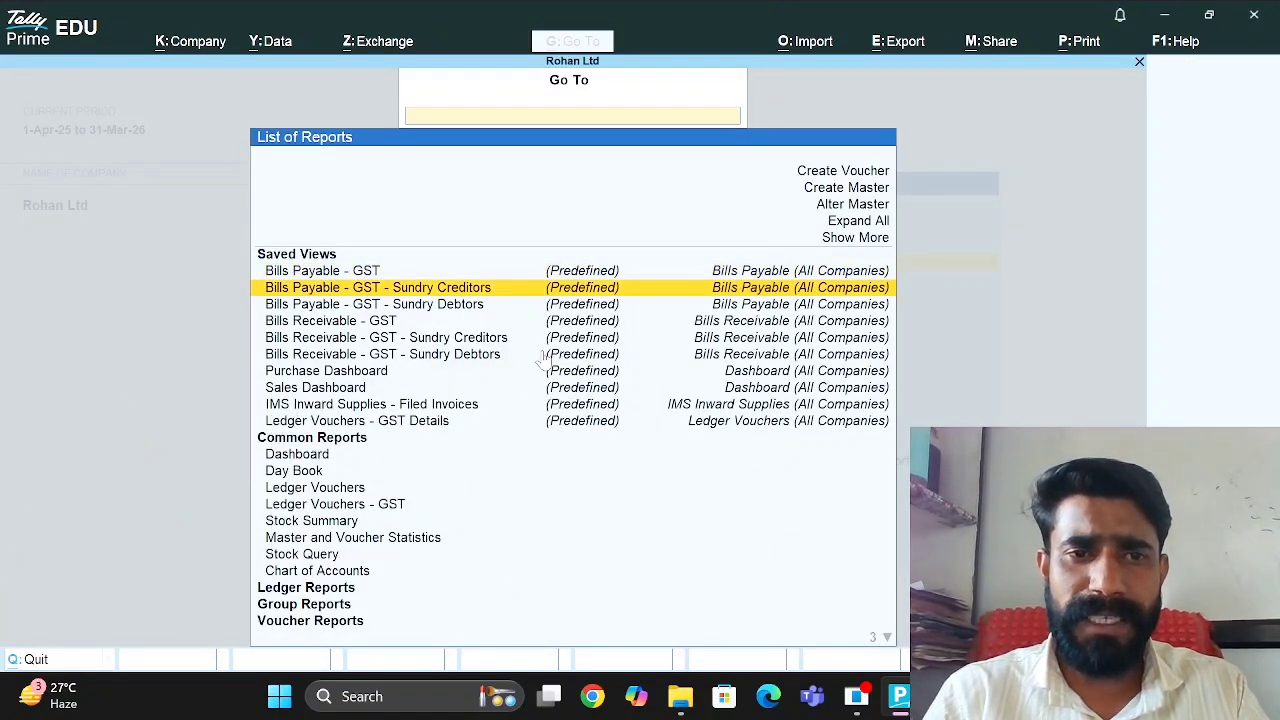
pyautogui.press('Up')
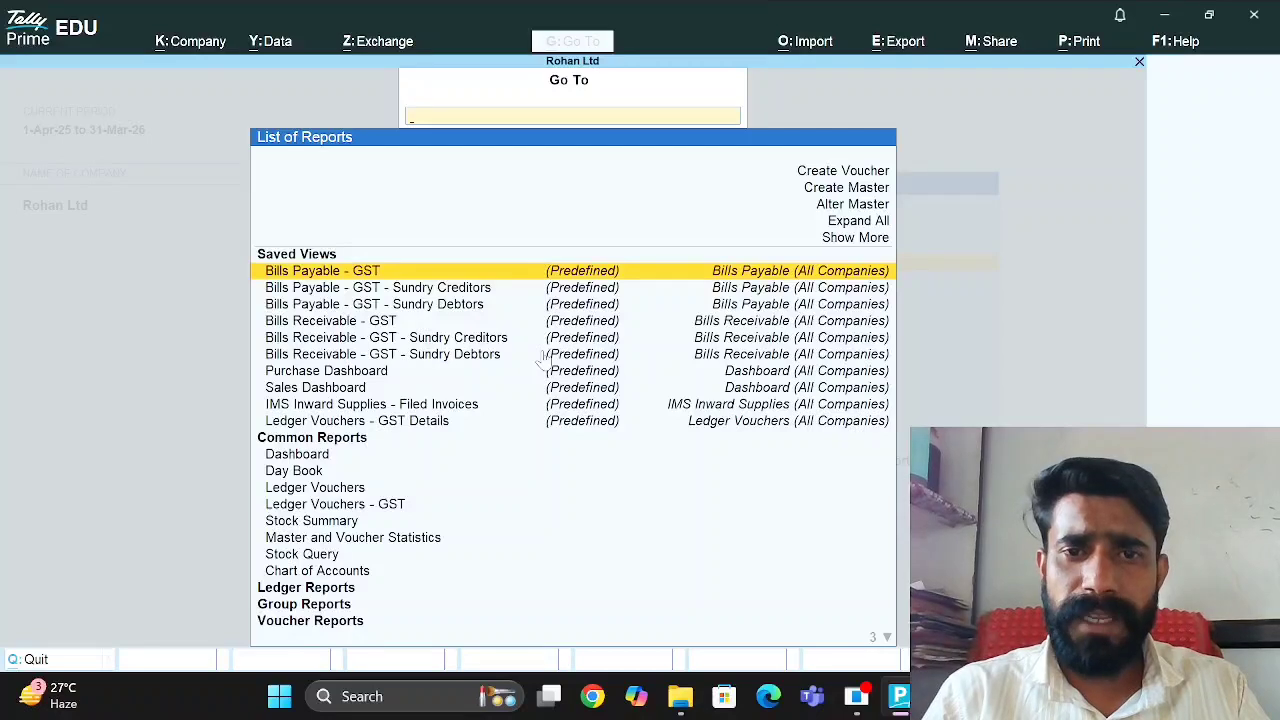
pyautogui.write('Vou')
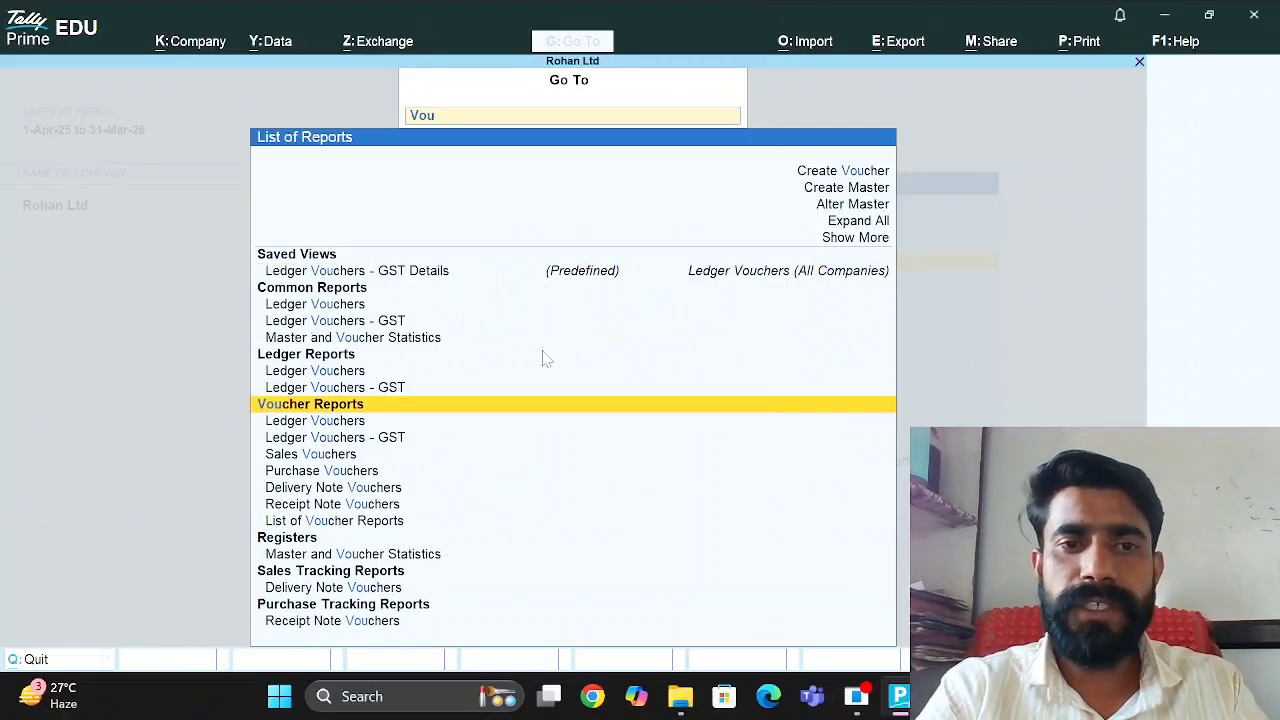
pyautogui.write('cher')
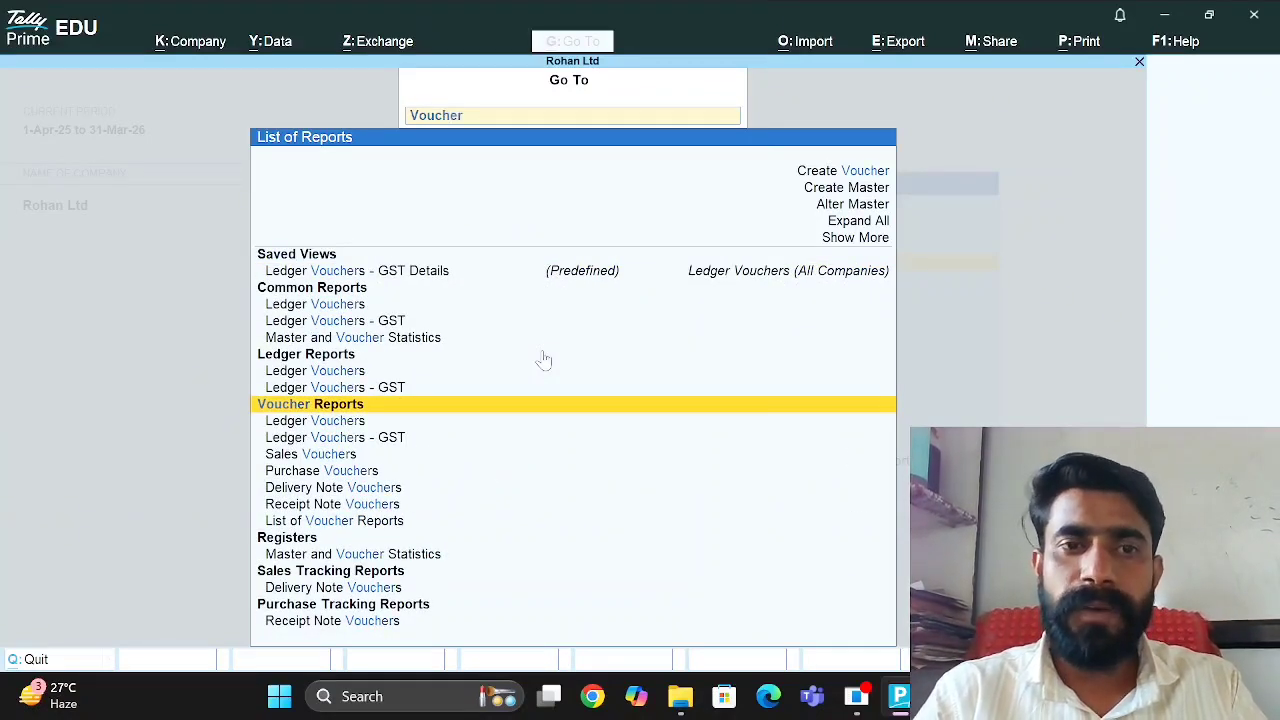
pyautogui.press('Down')
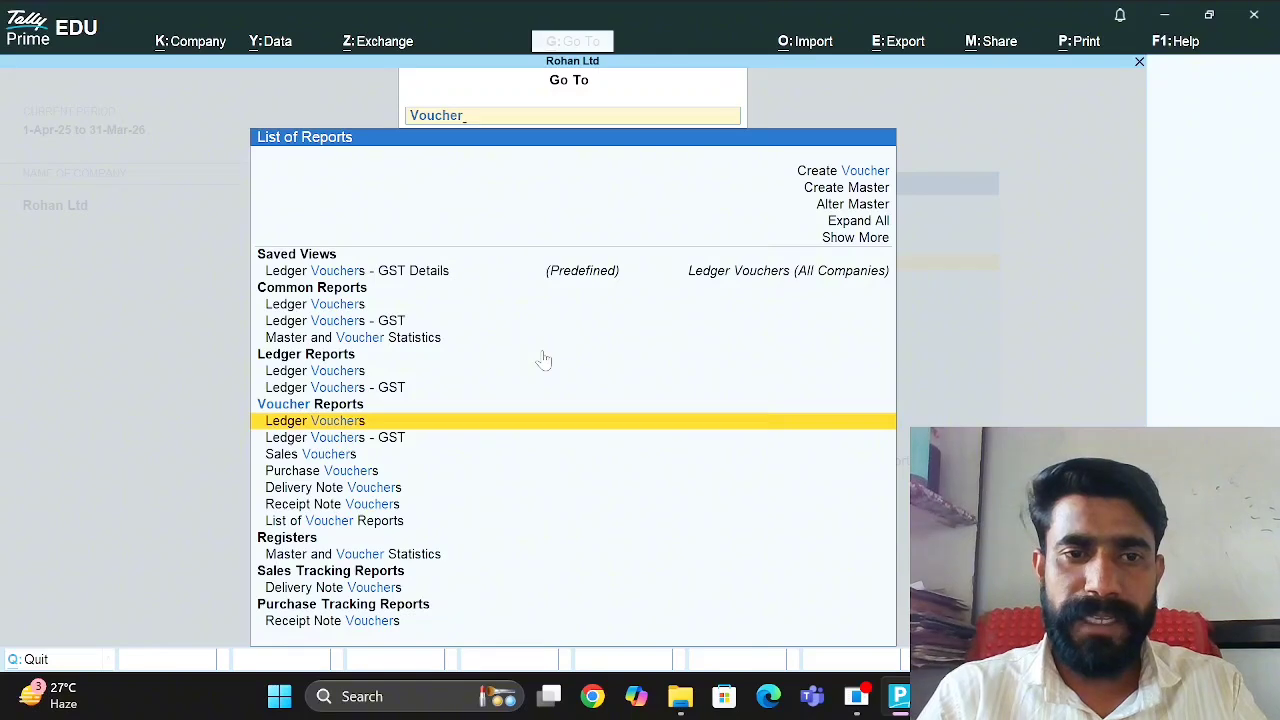
pyautogui.press('Down')
pyautogui.press('Down')
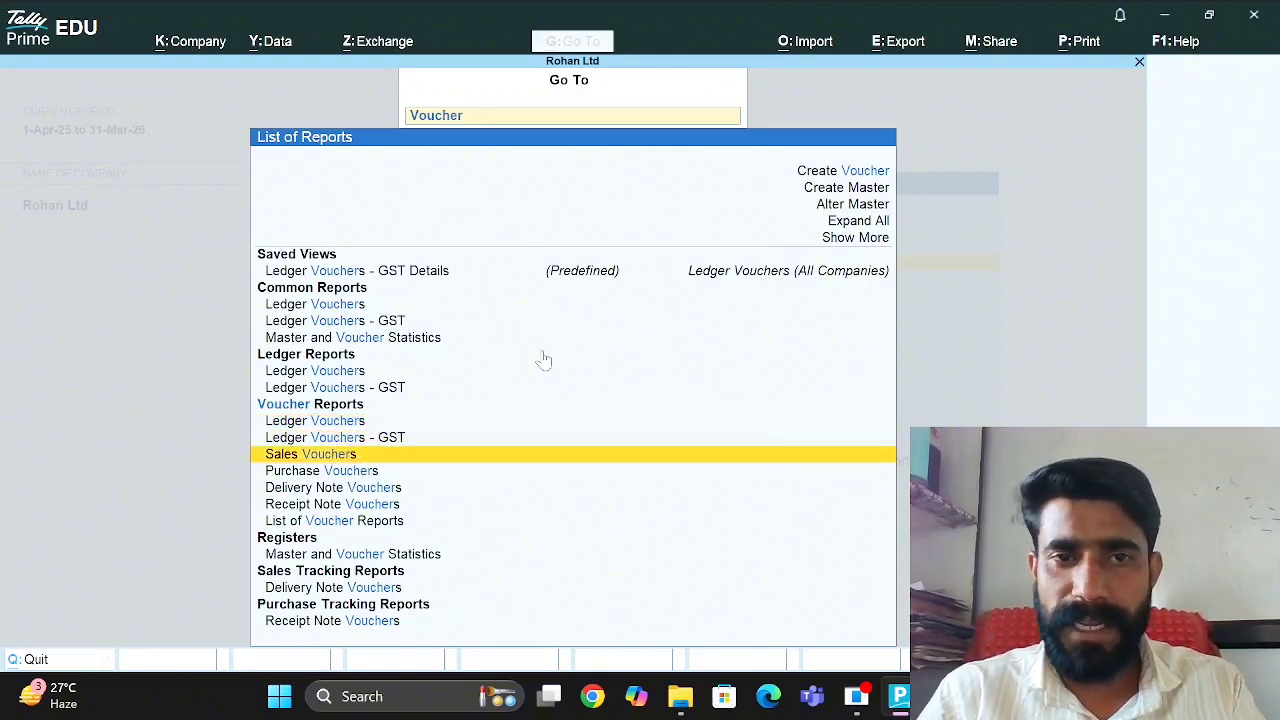
# Replace the report search with Ledger, browse the ledger reports, and clear the search before leaving Go To.
pyautogui.press('BackSpace')
pyautogui.press('BackSpace')
pyautogui.press('BackSpace')
pyautogui.press('BackSpace')
pyautogui.press('BackSpace')
pyautogui.press('BackSpace')
pyautogui.press('BackSpace')
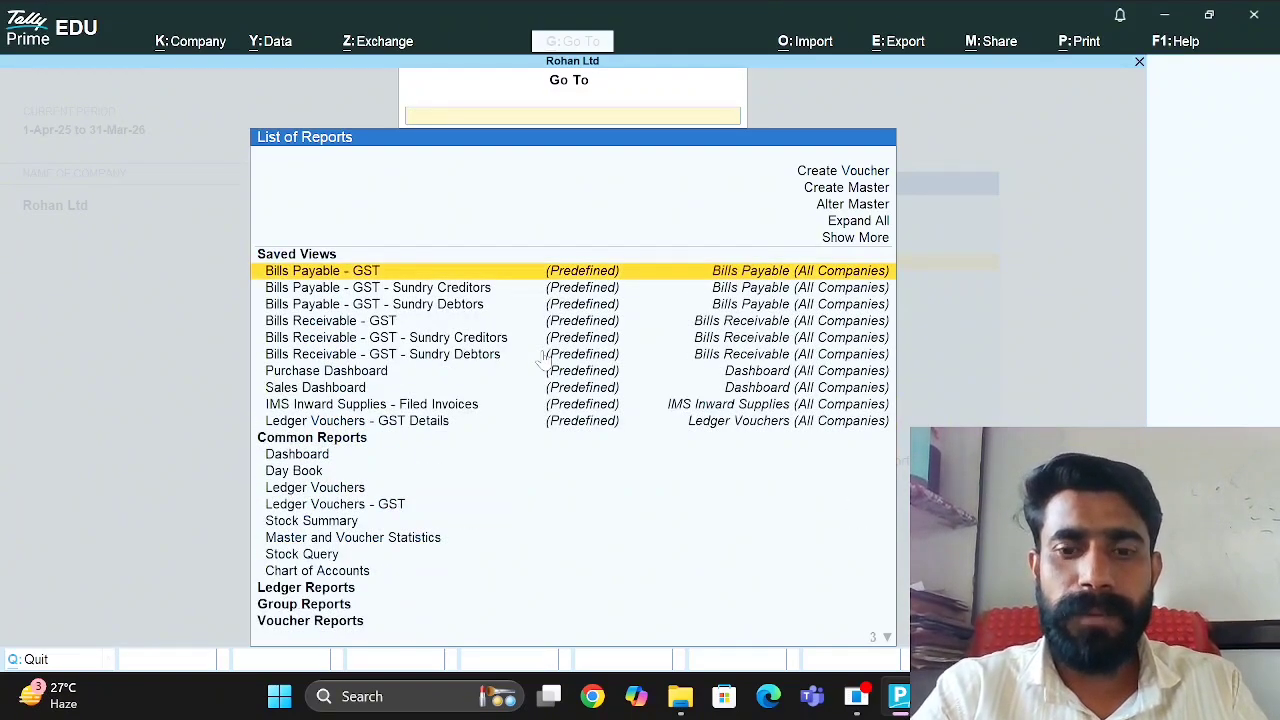
pyautogui.write('Ledger')
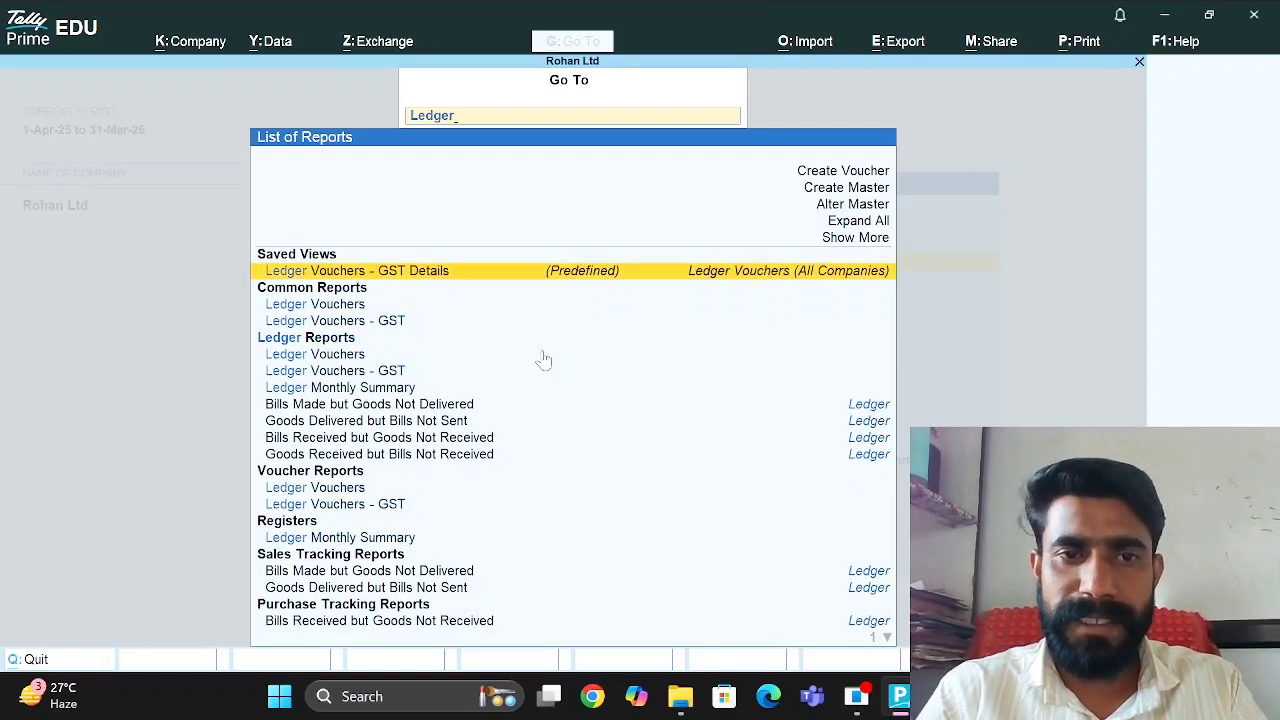
pyautogui.press('Down')
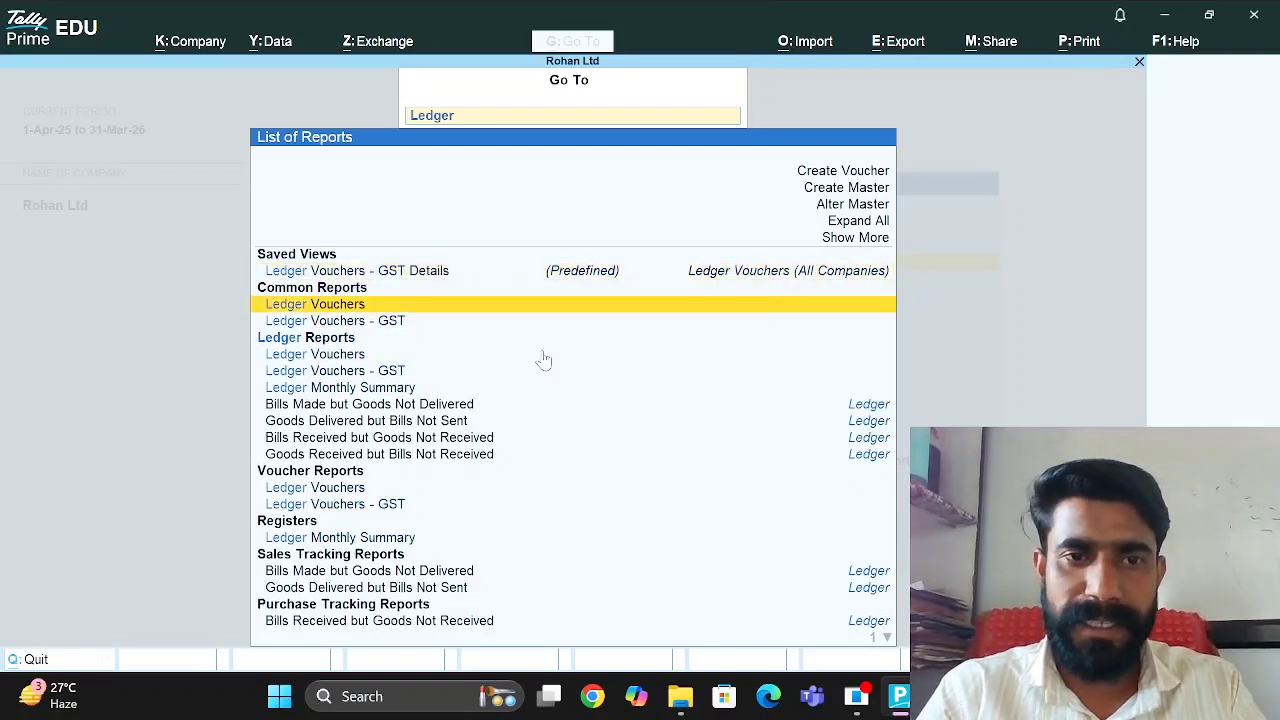
pyautogui.press('Down')
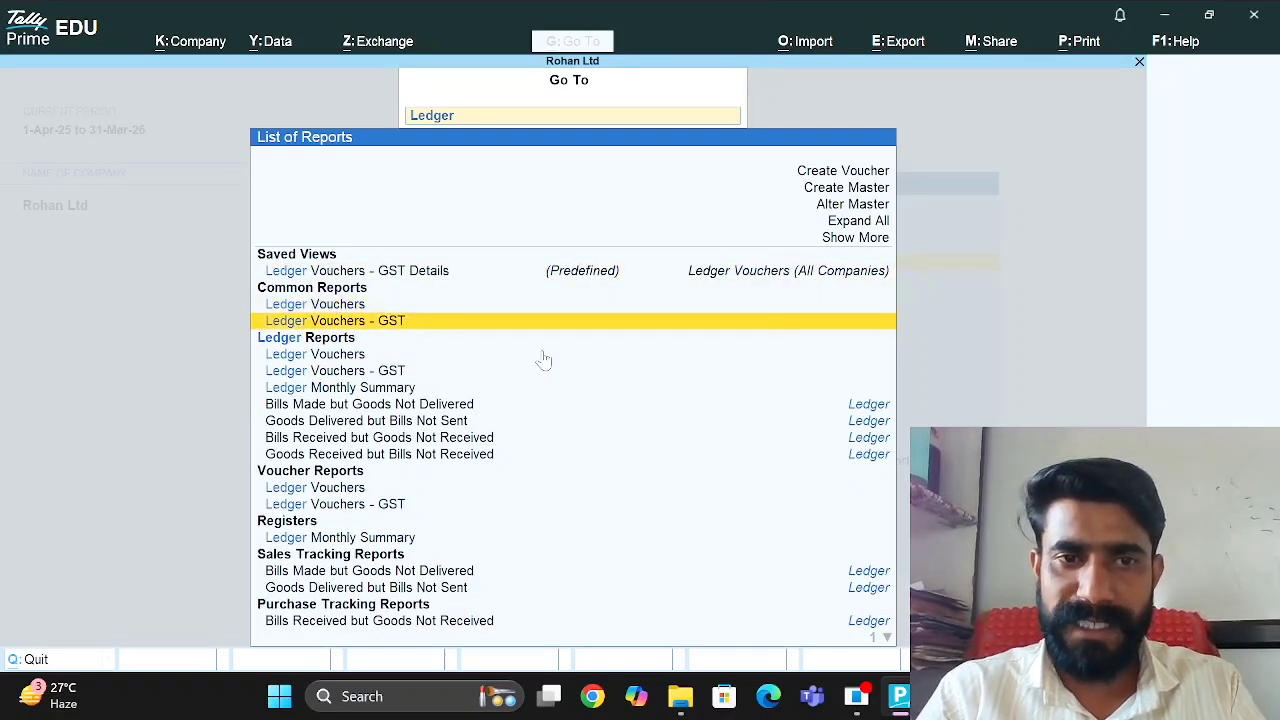
pyautogui.press('Down')
pyautogui.press('Down')
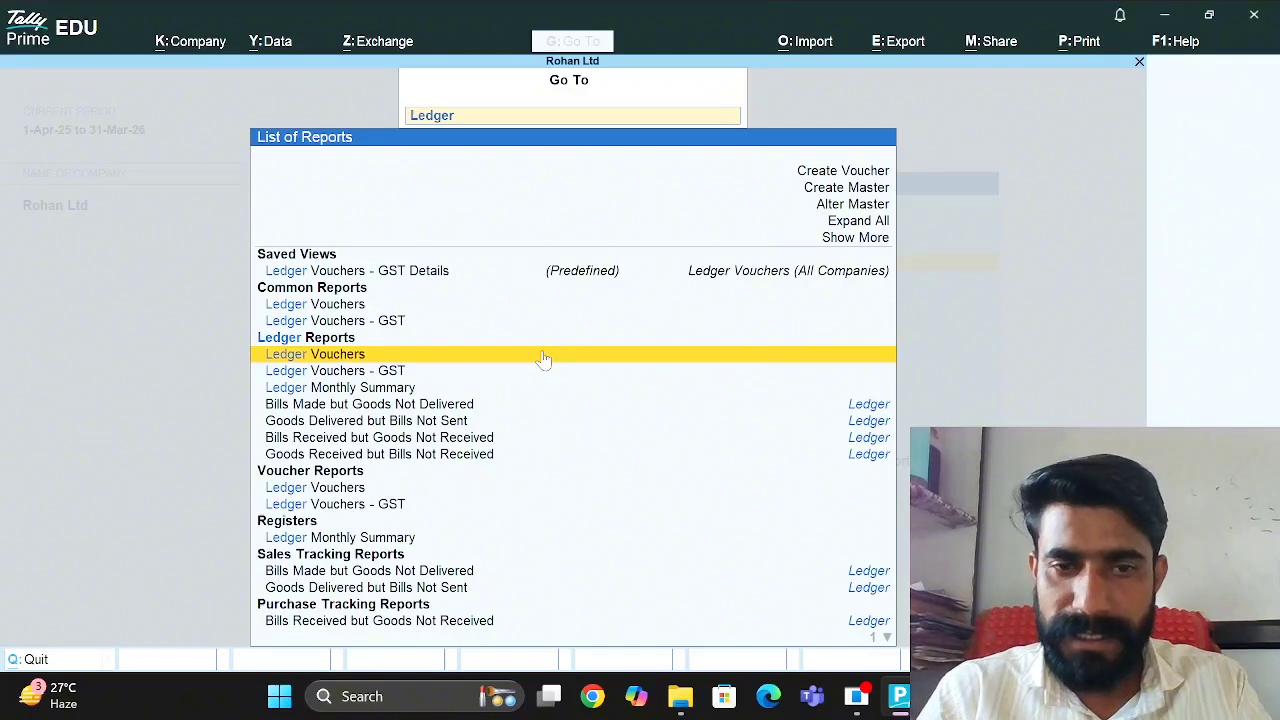
pyautogui.press('BackSpace')
pyautogui.press('BackSpace')
pyautogui.press('BackSpace')
pyautogui.press('BackSpace')
pyautogui.press('BackSpace')
pyautogui.press('BackSpace')
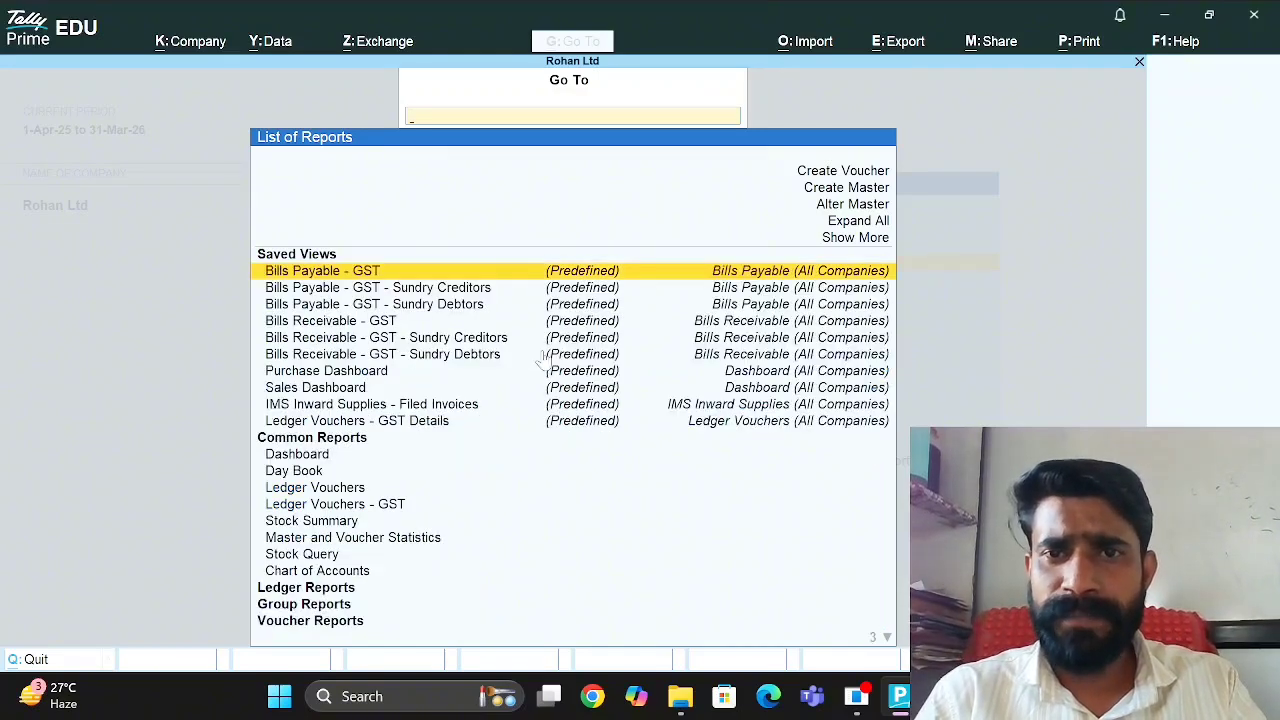
pyautogui.press('Escape')
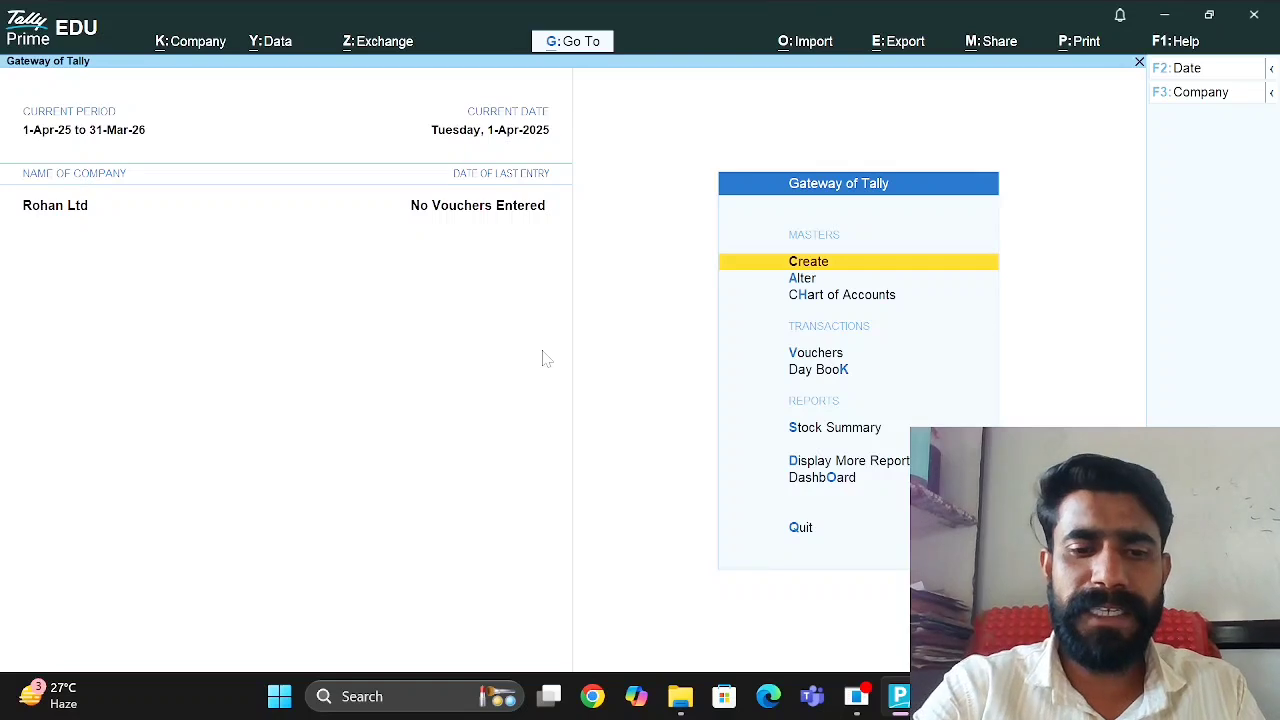
# Open the company data operations and examine the Verify Data and Split Data options under Split.
pyautogui.press('alt')
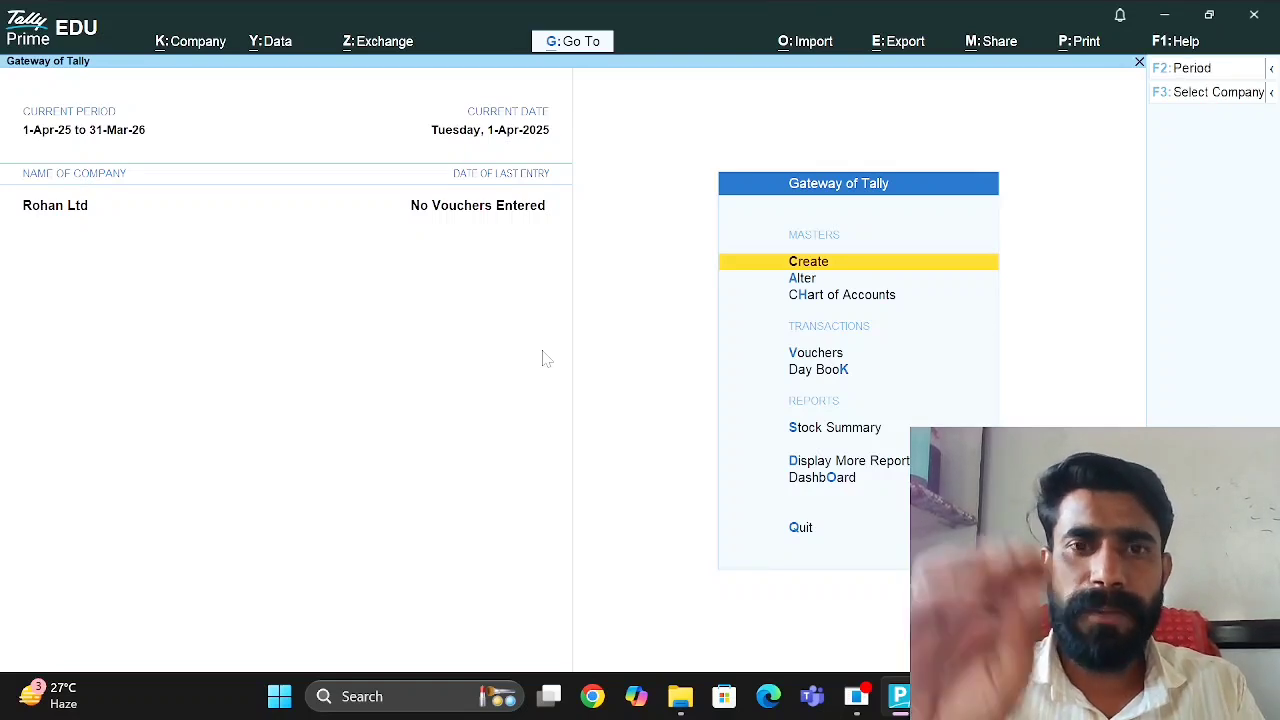
pyautogui.hotkey('alt', 'y')
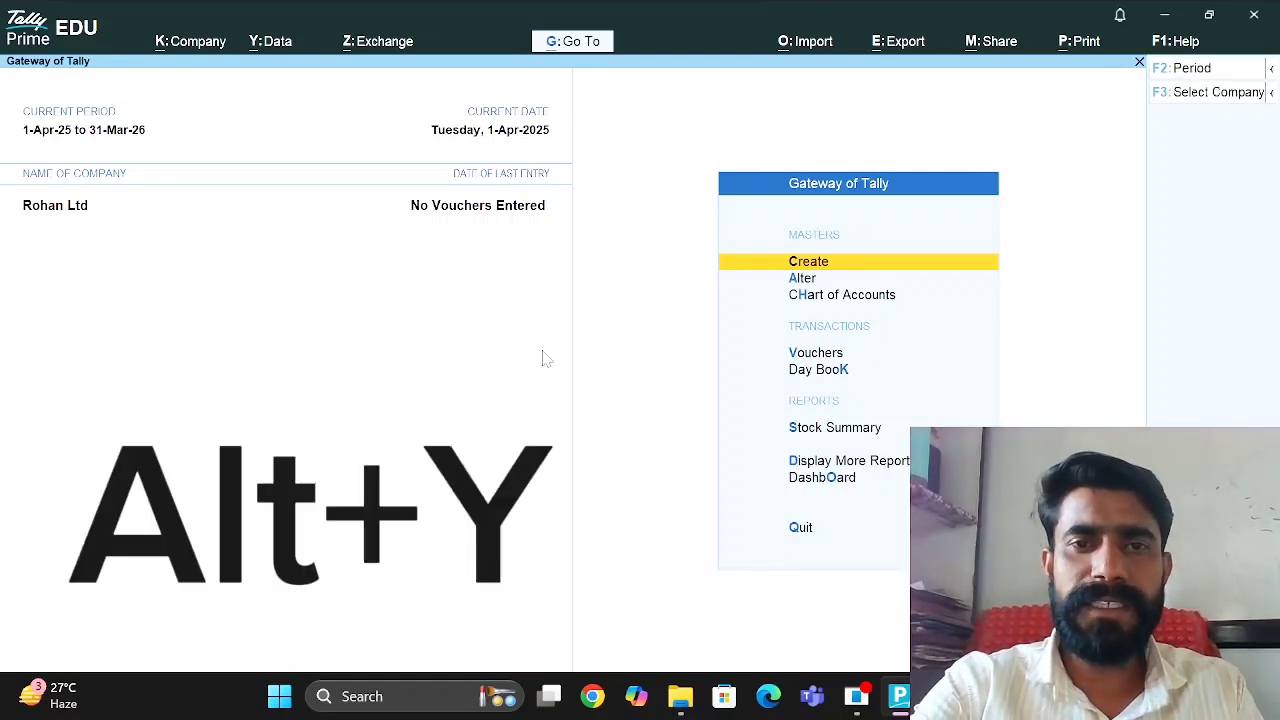
pyautogui.hotkey('alt', 'y')
pyautogui.press('Down')
pyautogui.press('Down')
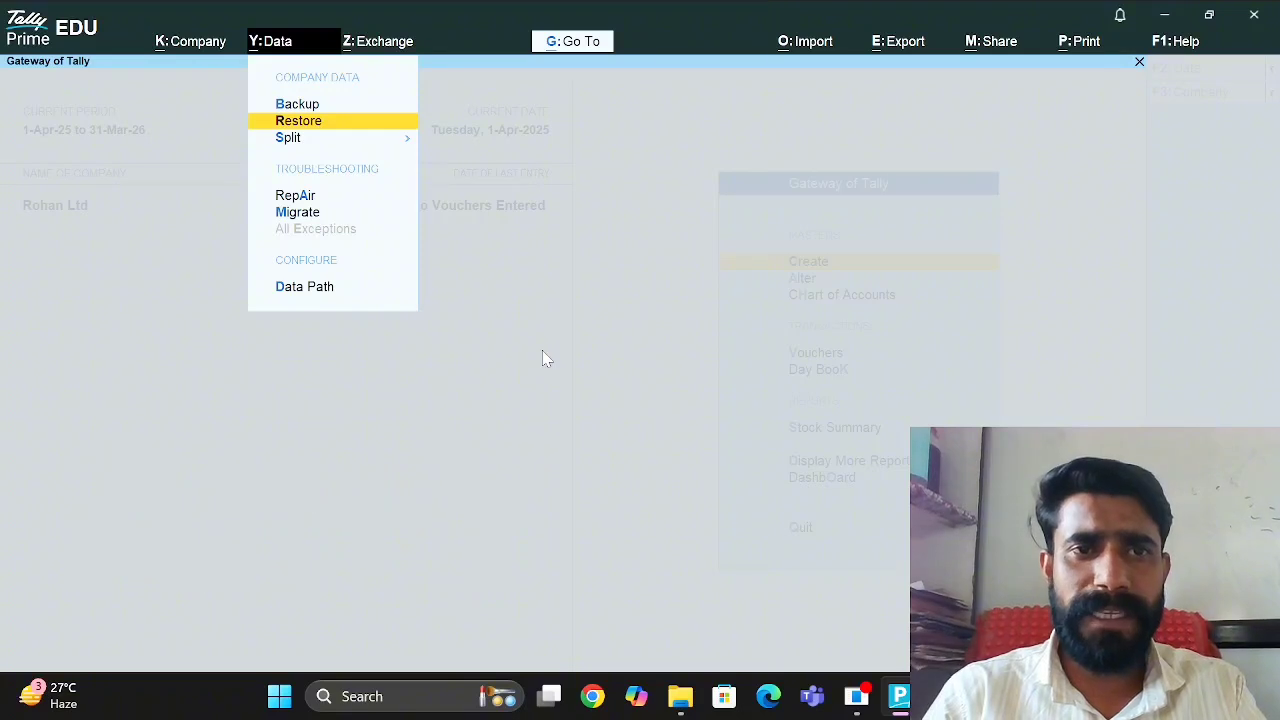
pyautogui.press('Return')
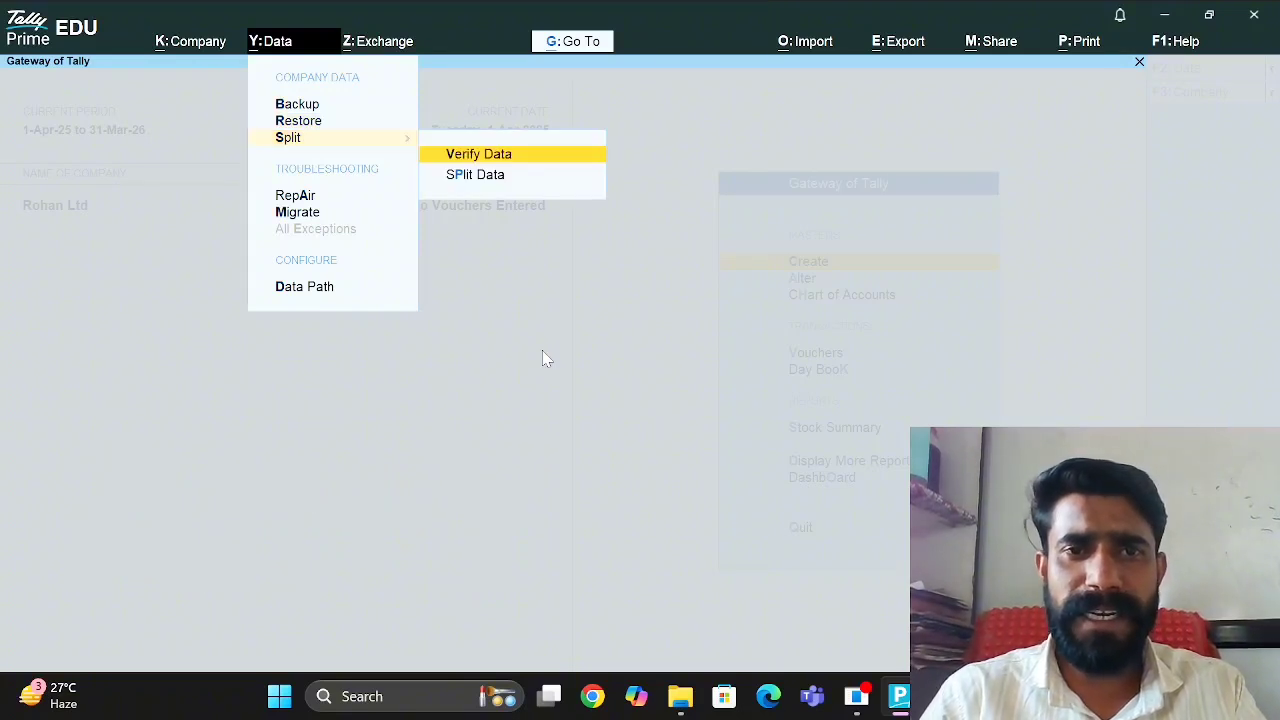
pyautogui.press('Escape')
pyautogui.press('Return')
pyautogui.press('Down')
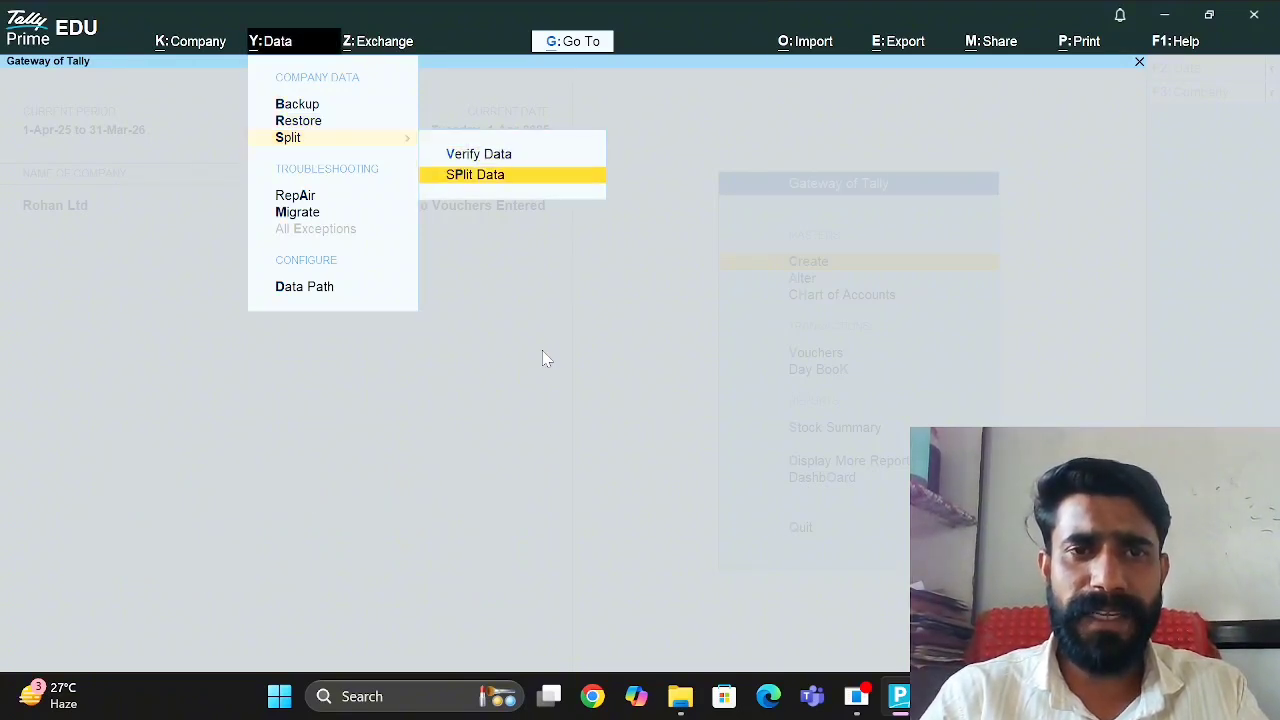
pyautogui.press('Up')
pyautogui.press('Down')
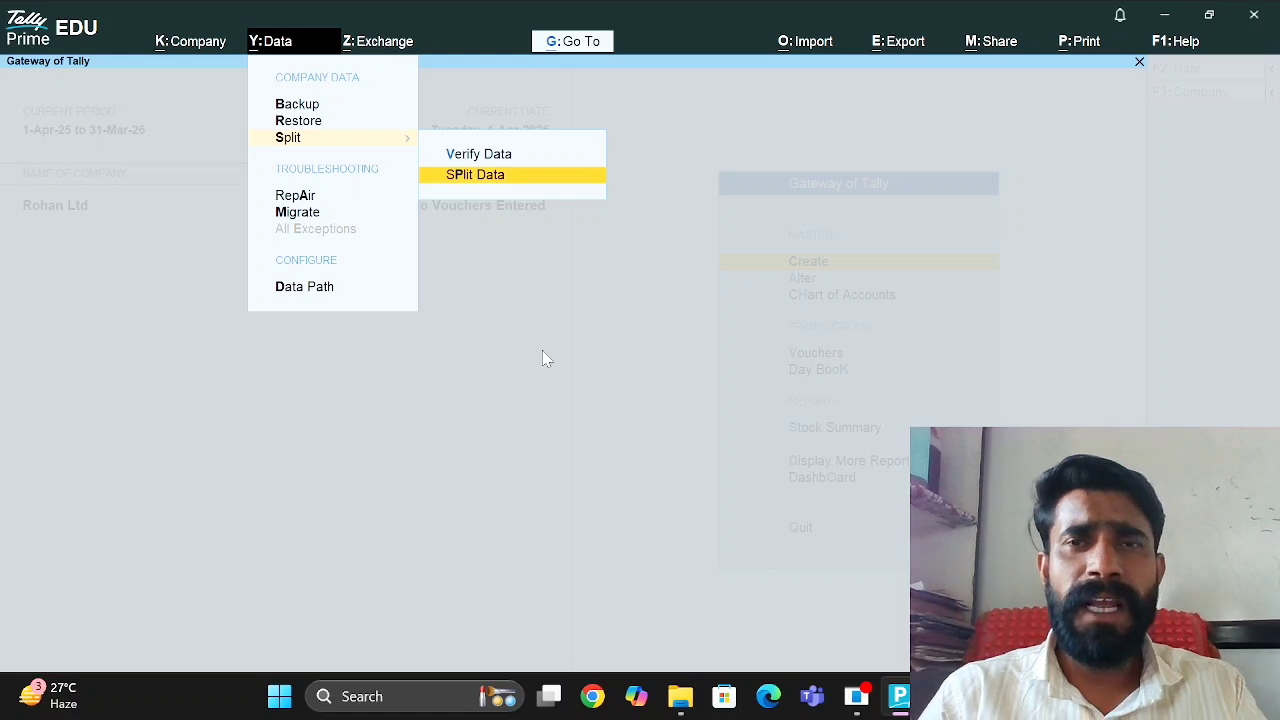
# Leave the Split options, open the company selection for backup, and quit it without choosing a company.
pyautogui.press('Escape')
pyautogui.press('Up')
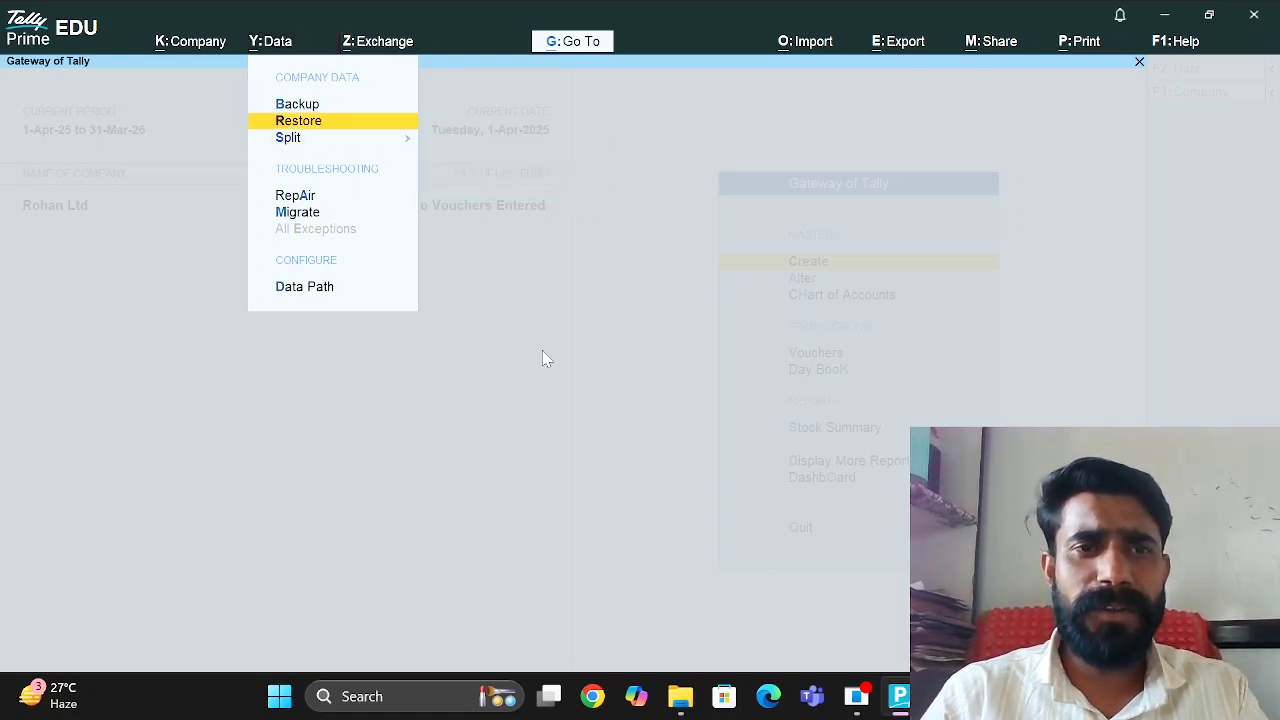
pyautogui.press('Up')
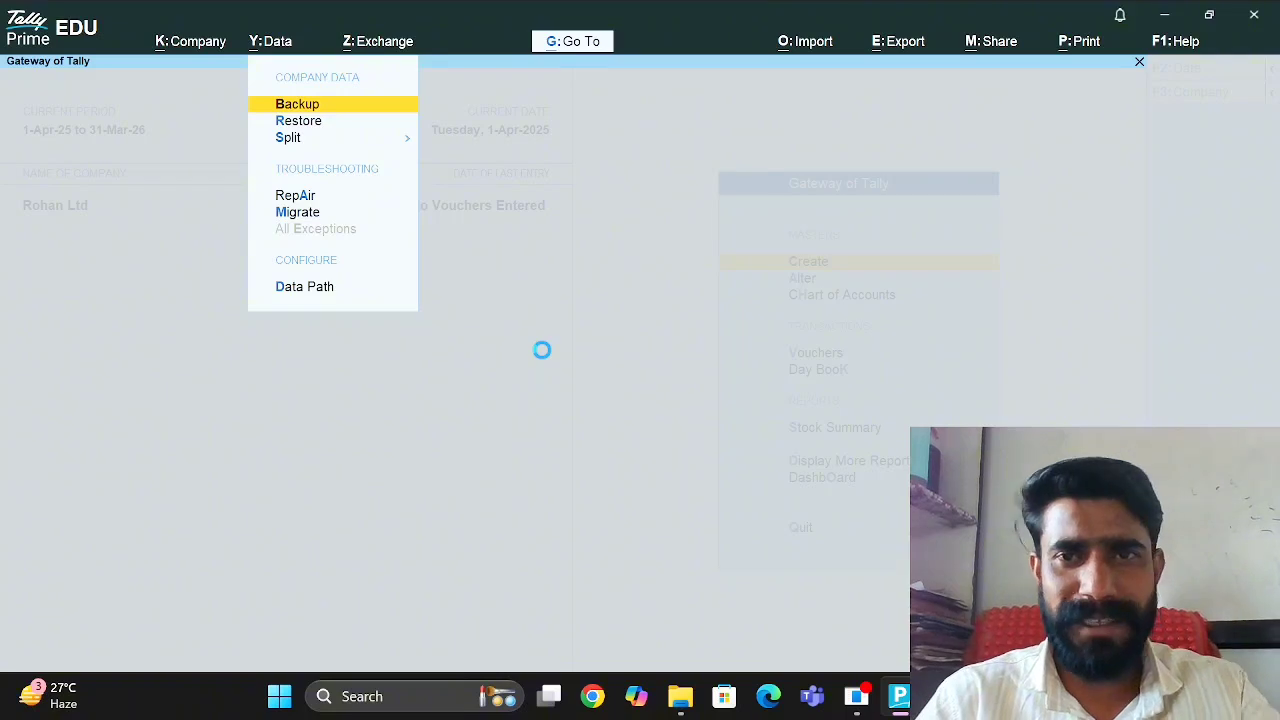
pyautogui.press('Return')
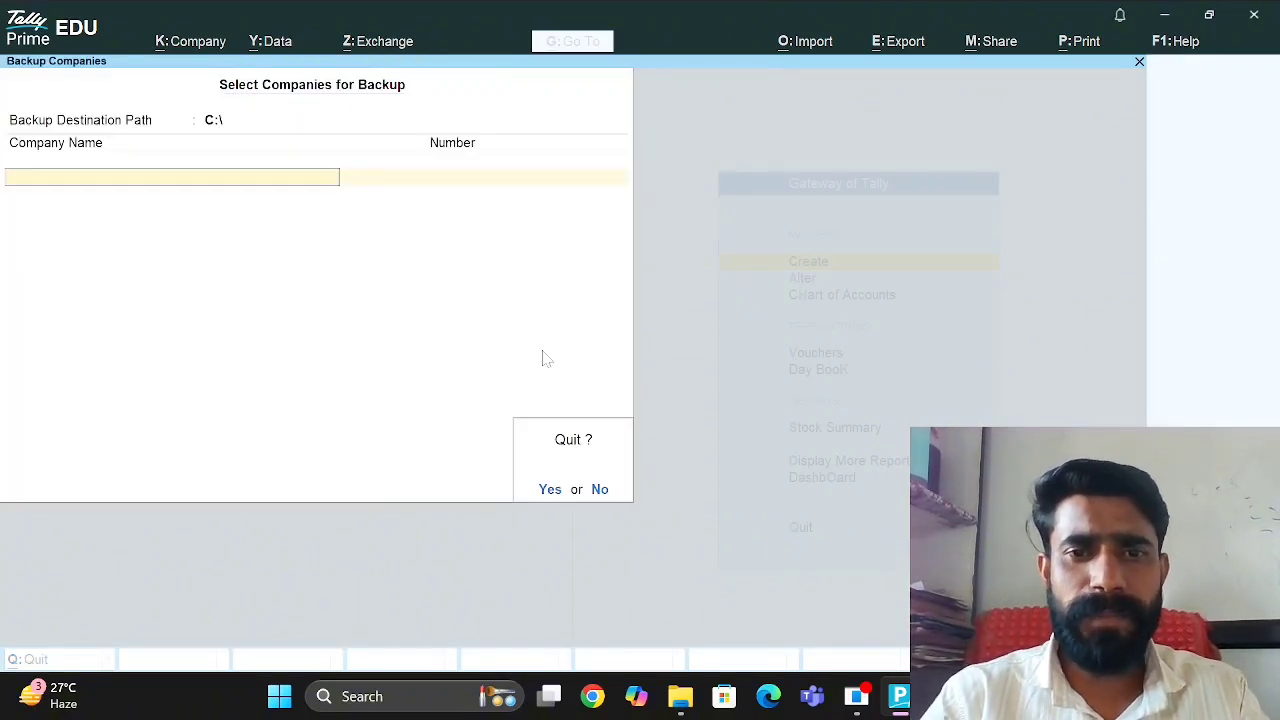
pyautogui.press('y')
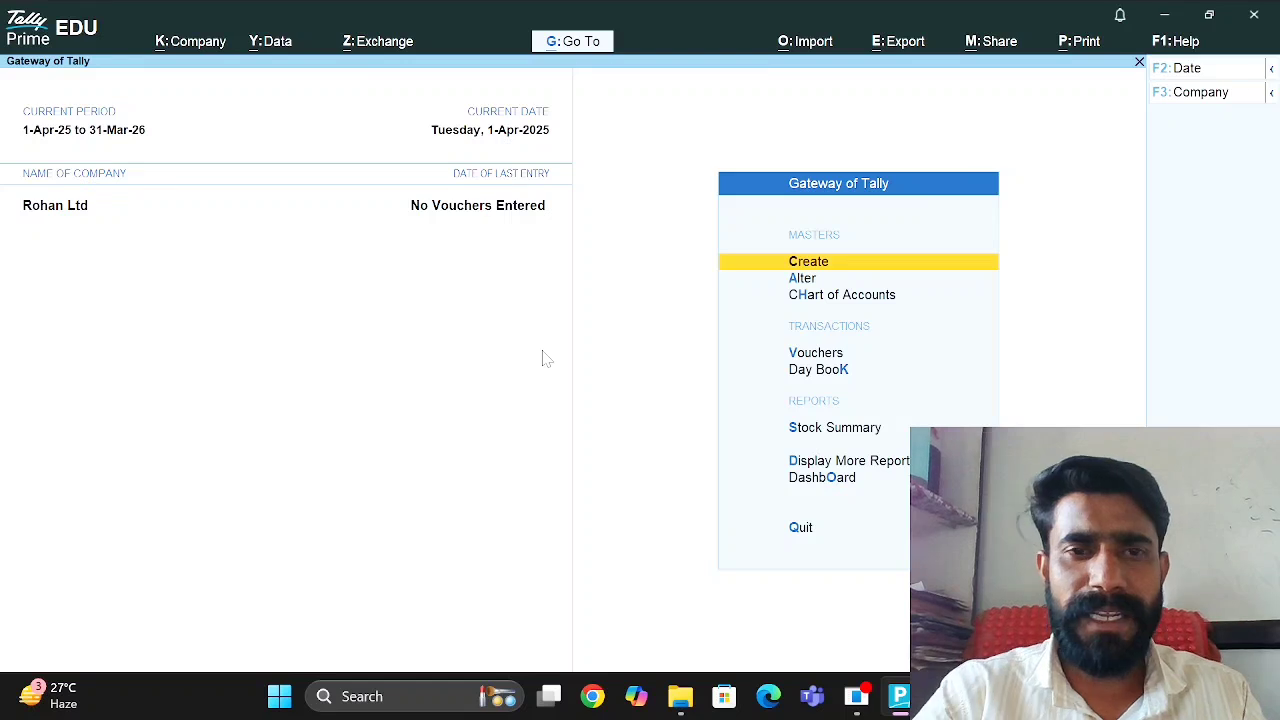
# Reopen the company backup, select the company RAM for backup to C:\, and quit without running the backup.
pyautogui.hotkey('alt', 'y')
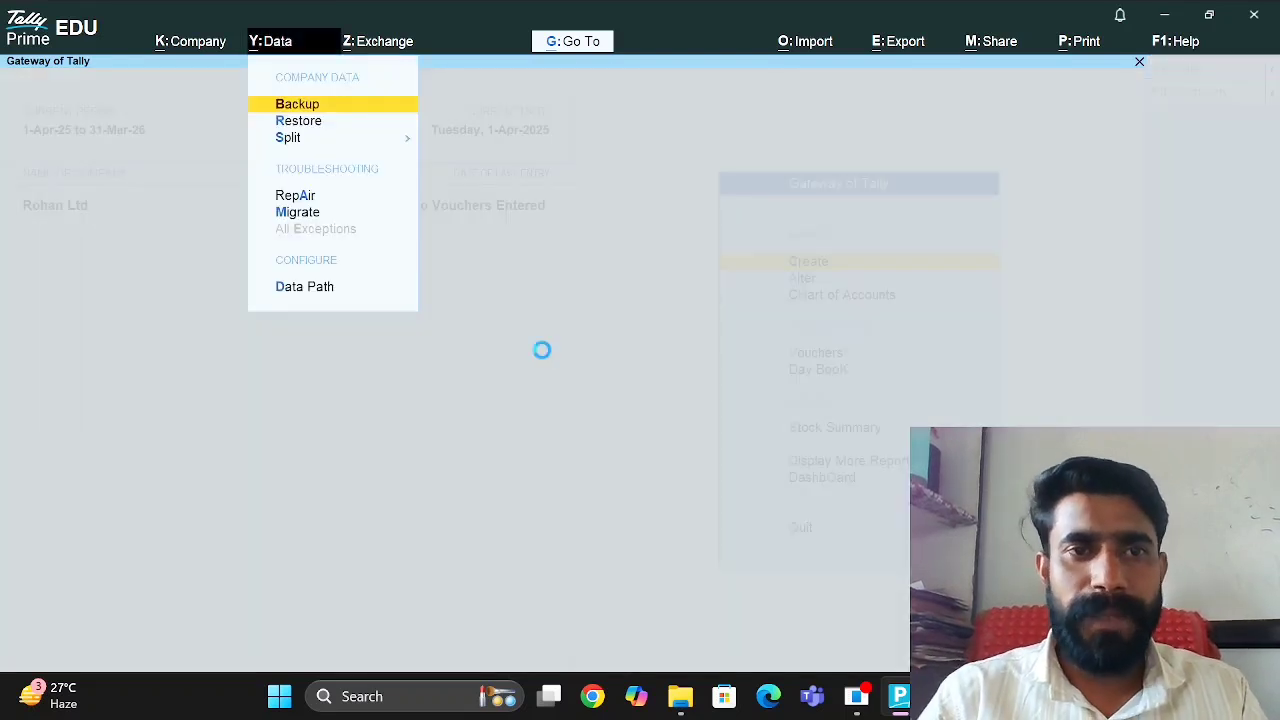
pyautogui.press('Return')
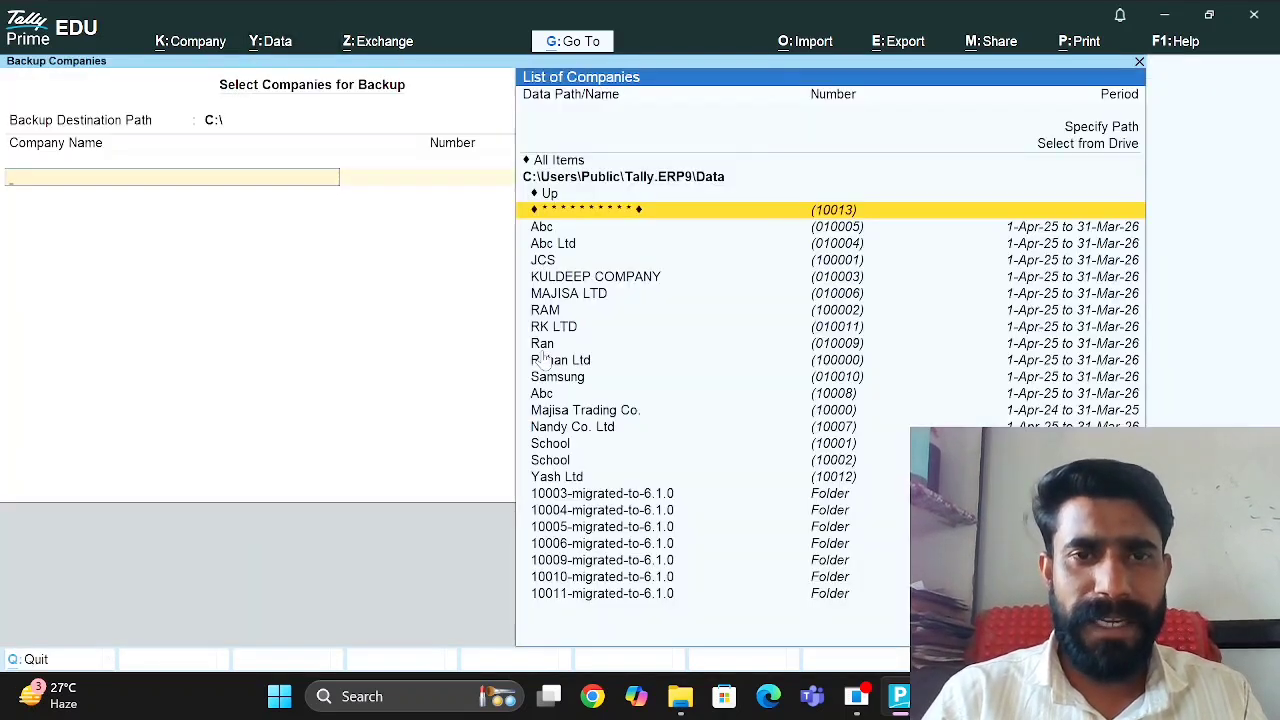
pyautogui.press('Down')
pyautogui.press('Down')
pyautogui.press('Down')
pyautogui.press('Down')
pyautogui.press('Down')
pyautogui.press('Down')
pyautogui.press('Return')
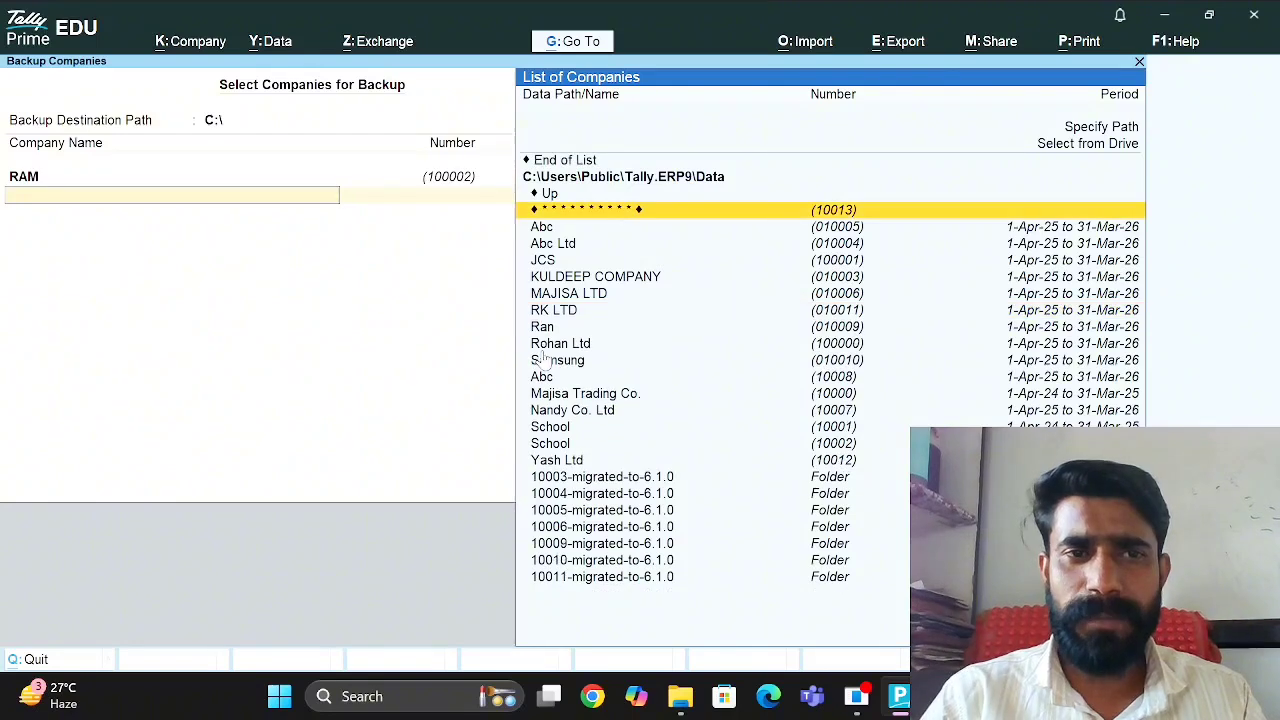
pyautogui.press('Escape')
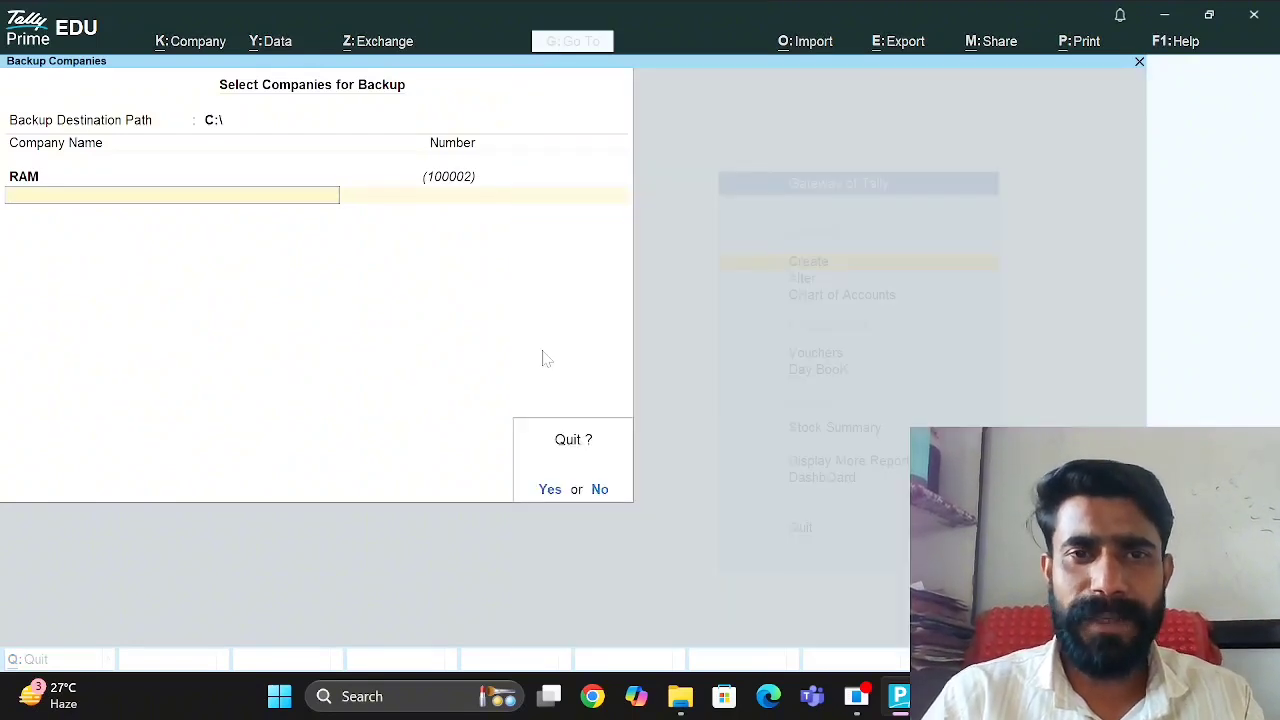
pyautogui.press('Return')
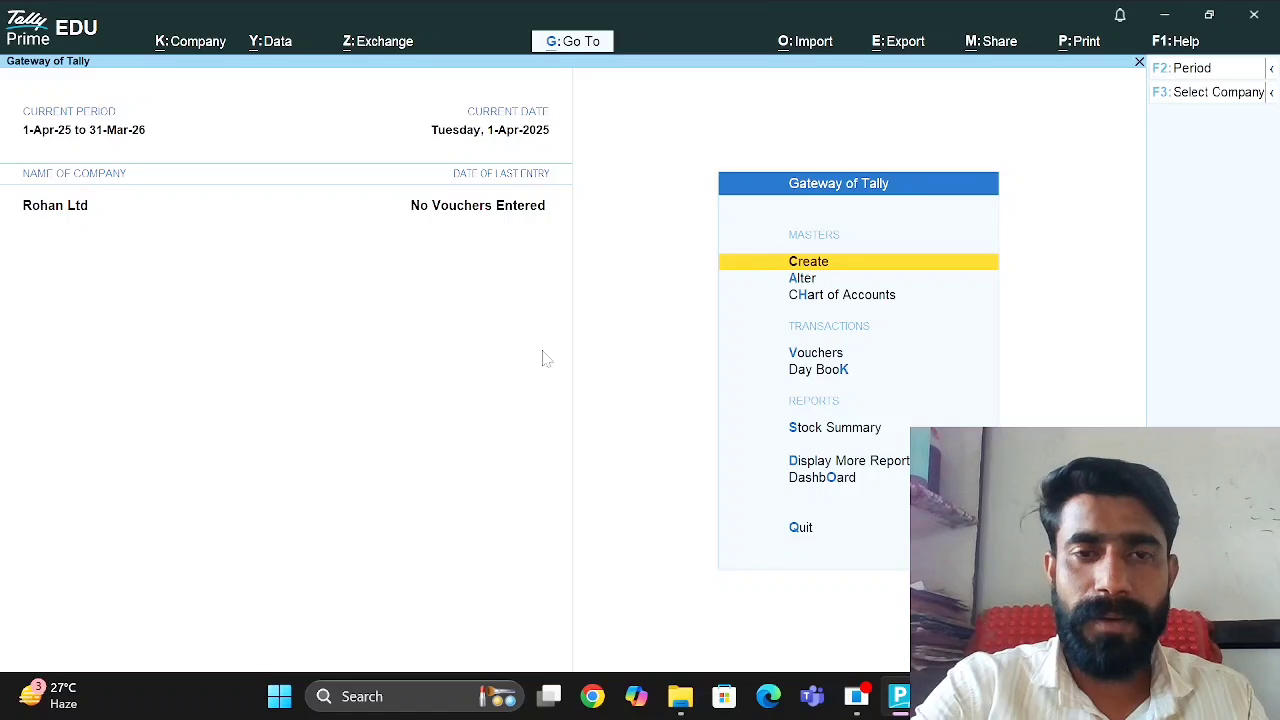
# Open the company restore, browse the folders on C:\ for a backup, and quit without selecting anything.
pyautogui.hotkey('alt', 'y')
pyautogui.press('Down')
pyautogui.press('Return')
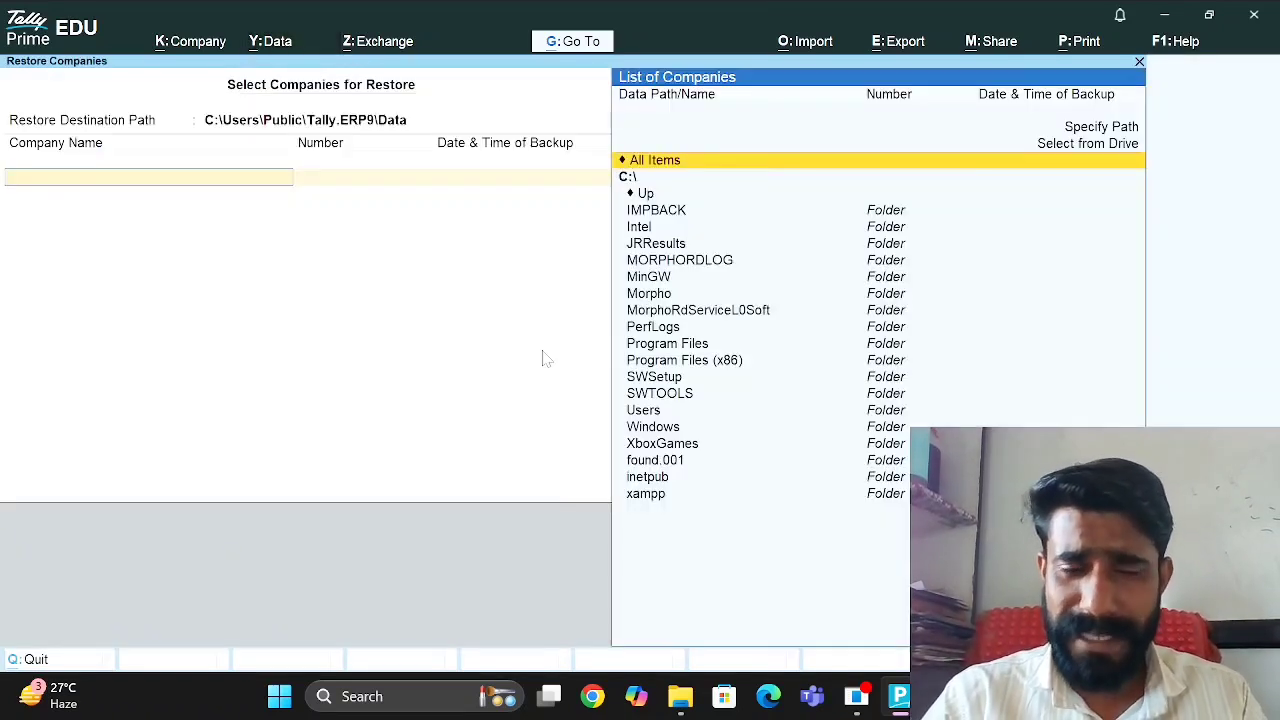
pyautogui.press('Down')
pyautogui.press('Down')
pyautogui.press('Down')
pyautogui.press('Down')
pyautogui.press('Down')
pyautogui.press('Down')
pyautogui.press('Down')
pyautogui.press('Down')
pyautogui.press('Down')
pyautogui.press('Down')
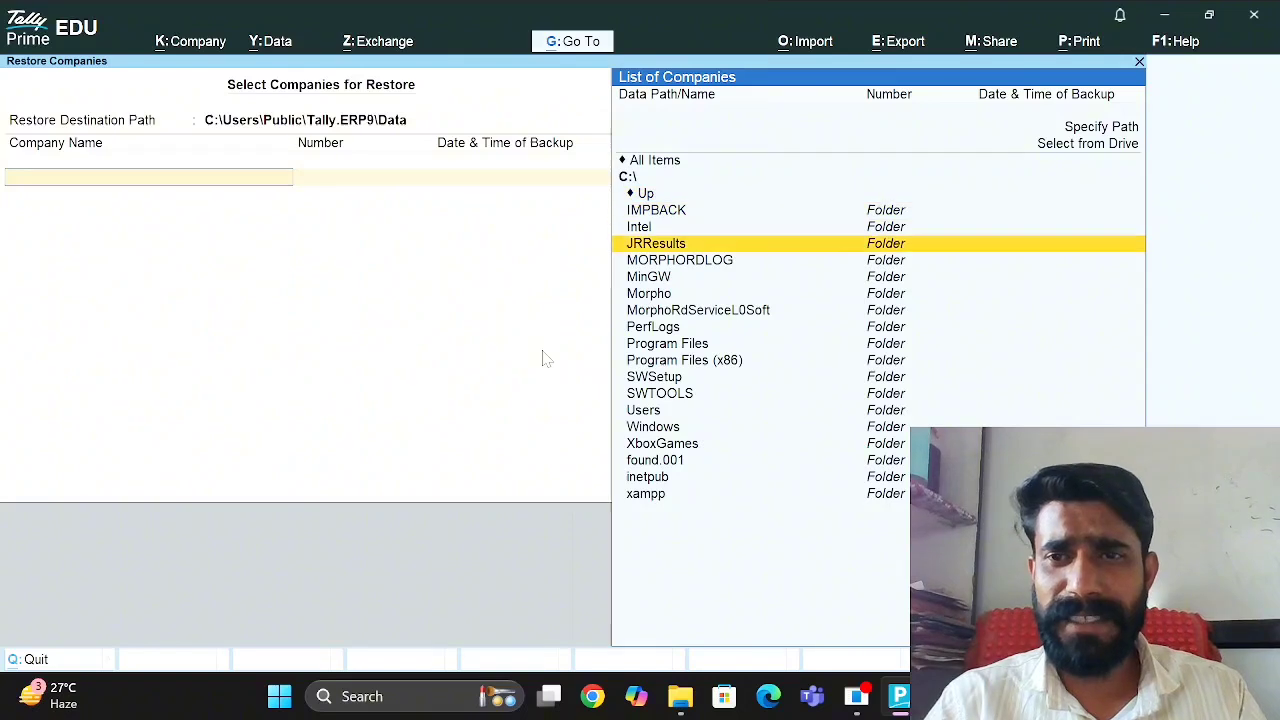
pyautogui.press('Escape')
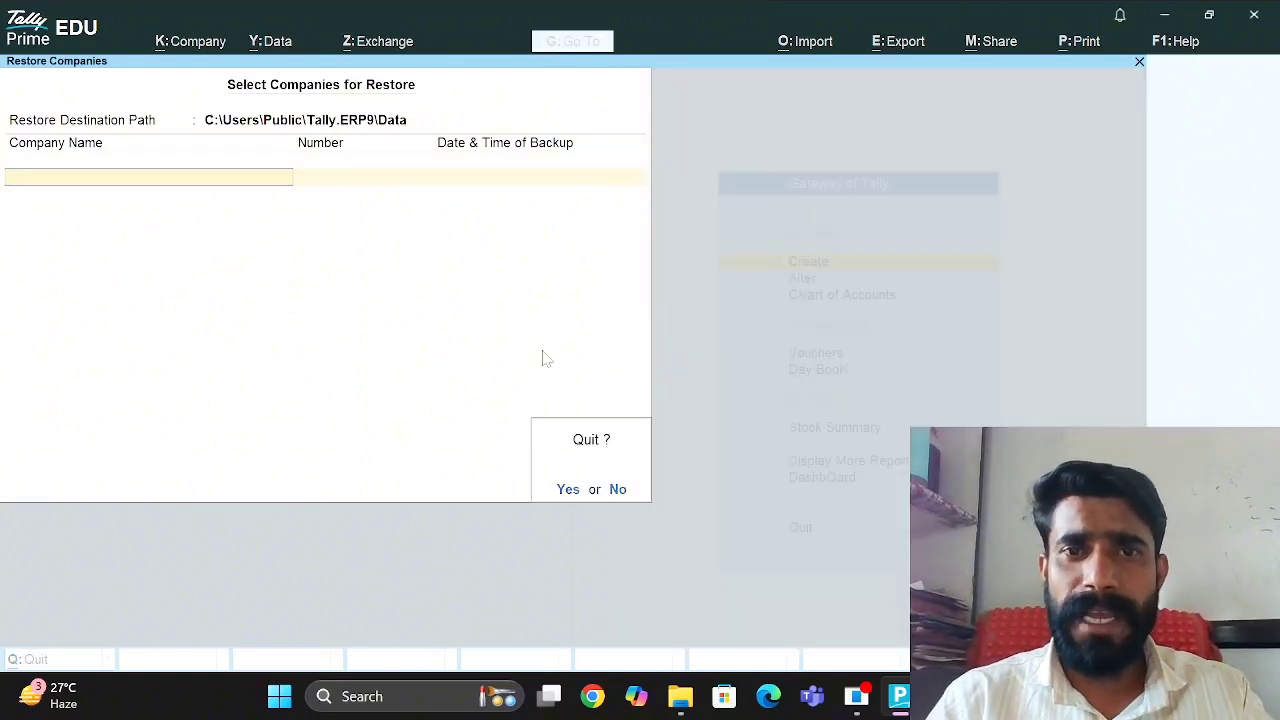
pyautogui.press('Return')
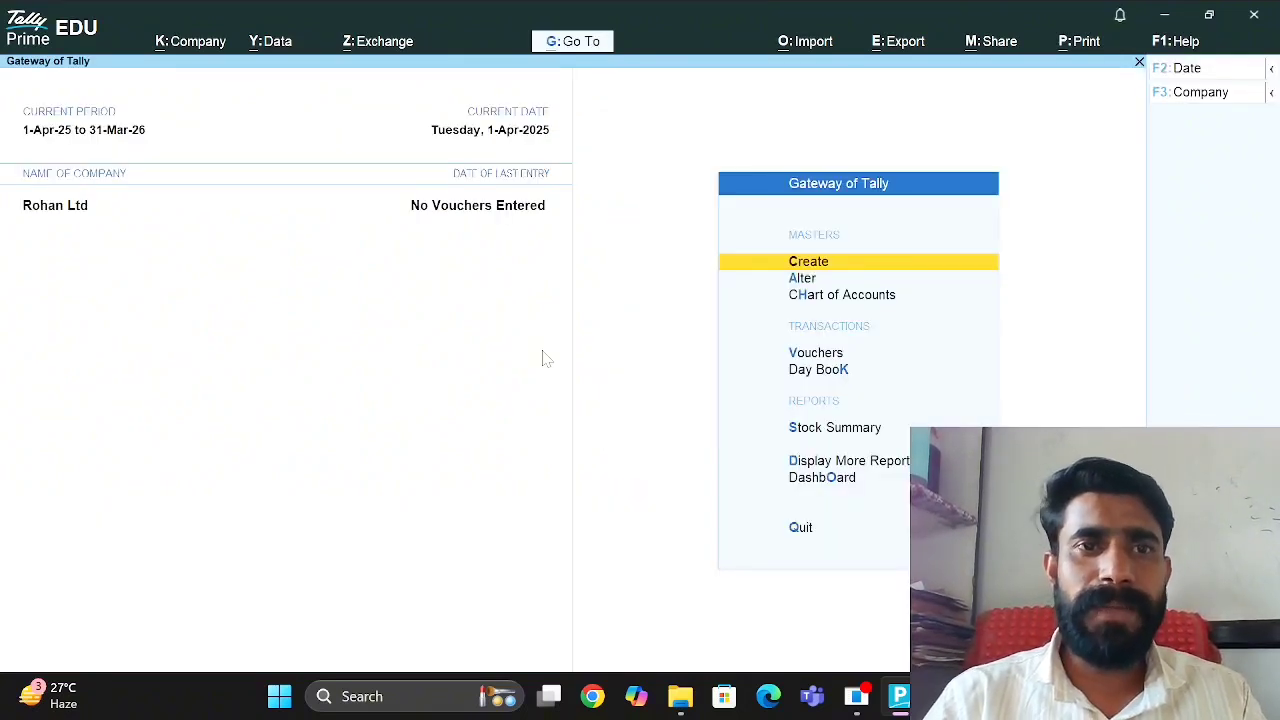
# Examine the exchange options for GST and banking, including Bank Connections under All Banking Options, and return to the Gateway of Tally.
pyautogui.hotkey('alt', 'z')
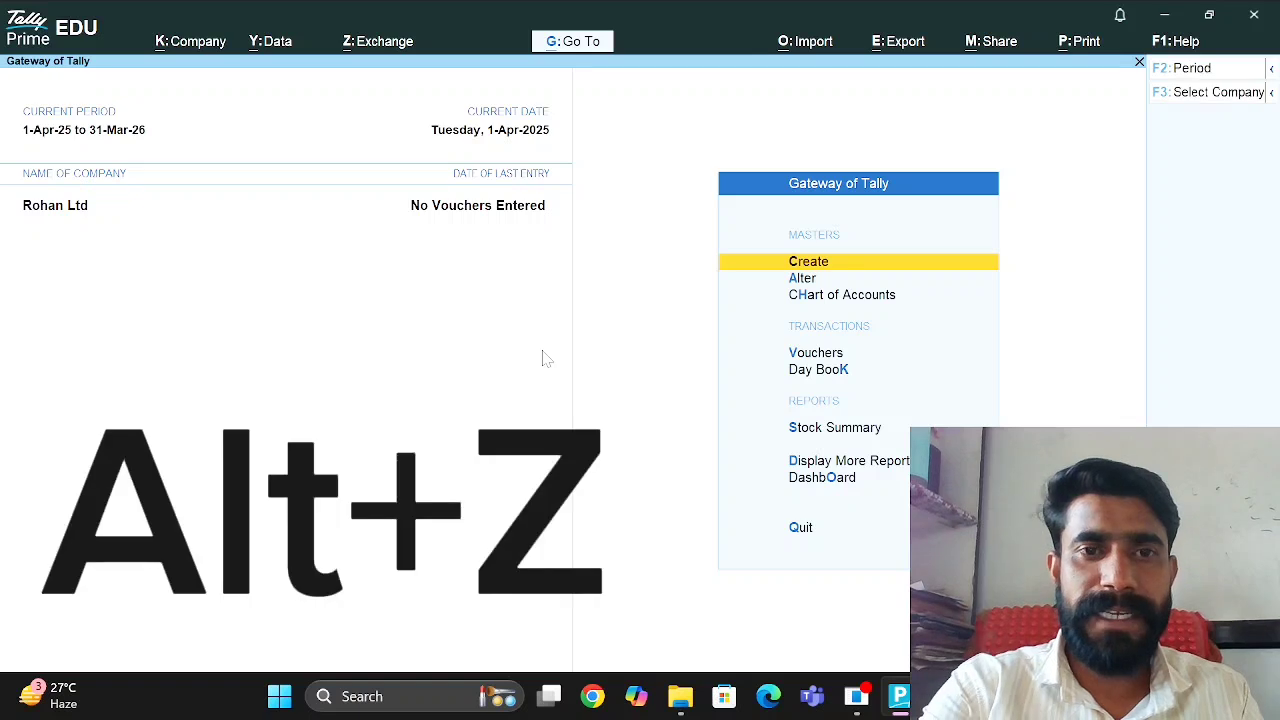
pyautogui.press('Down')
pyautogui.press('Down')
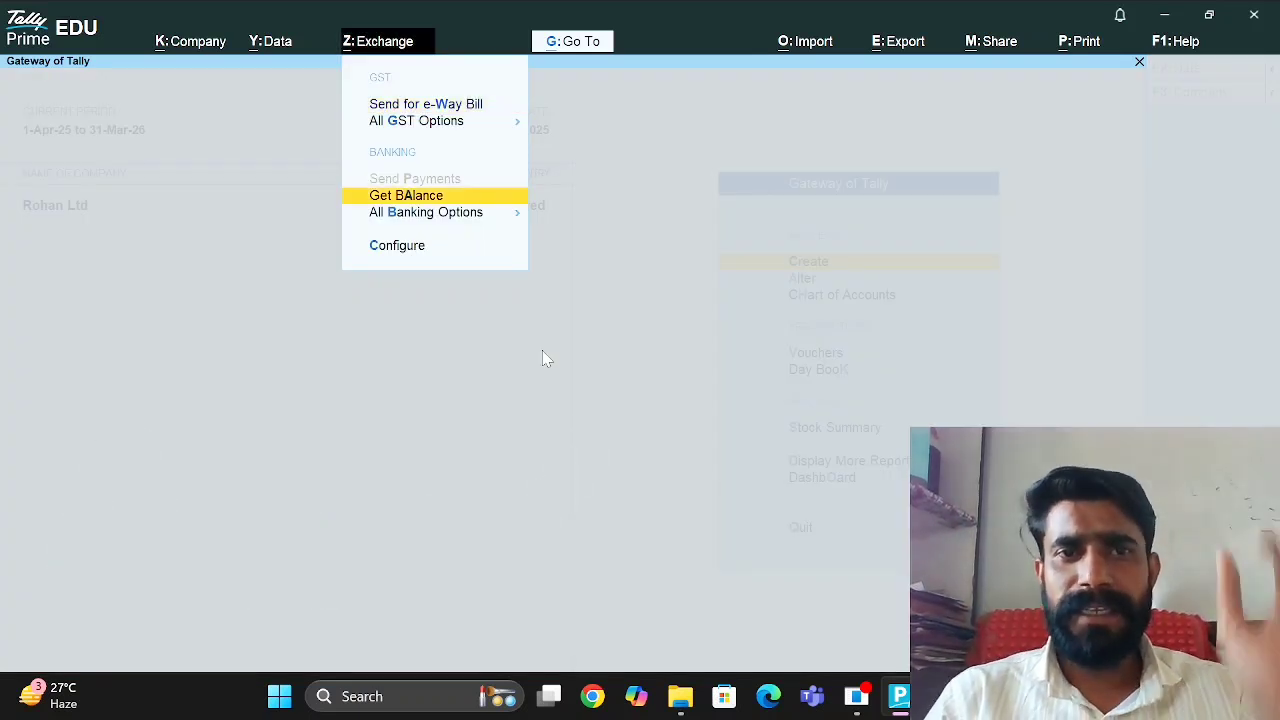
pyautogui.press('Down')
pyautogui.press('Down')
pyautogui.press('Up')
pyautogui.press('Right')
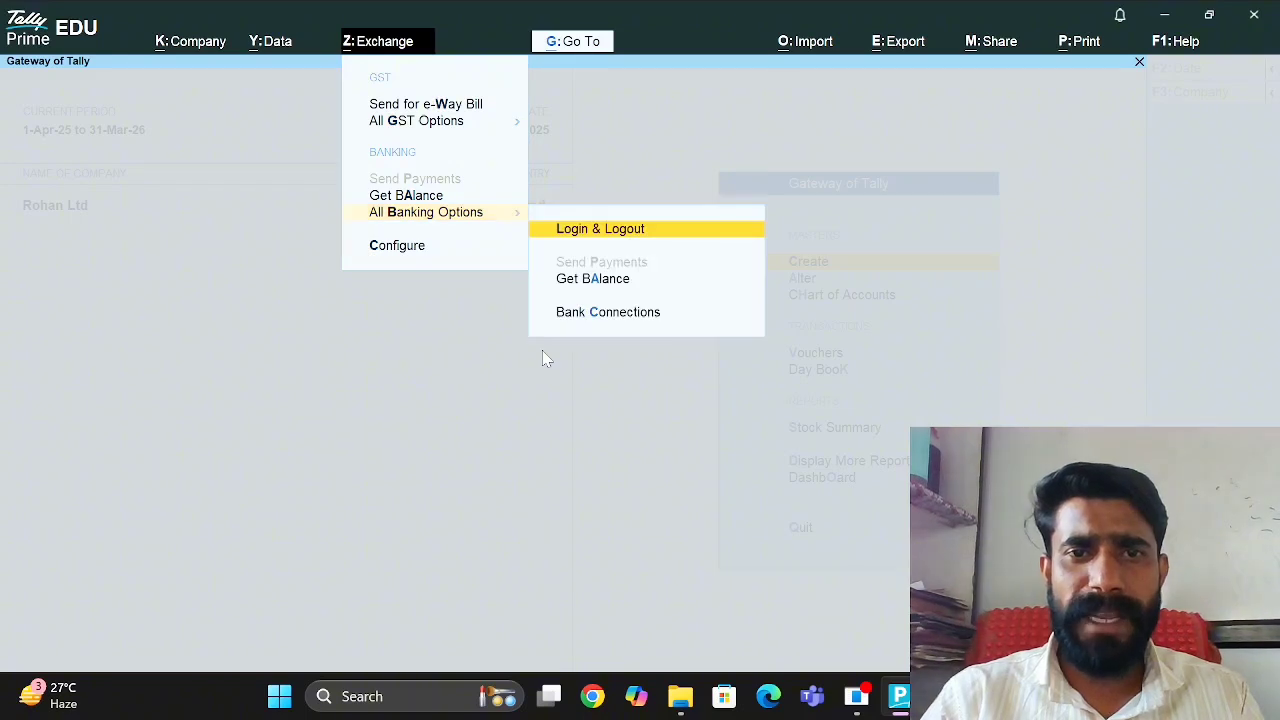
pyautogui.press('Left')
pyautogui.press('Right')
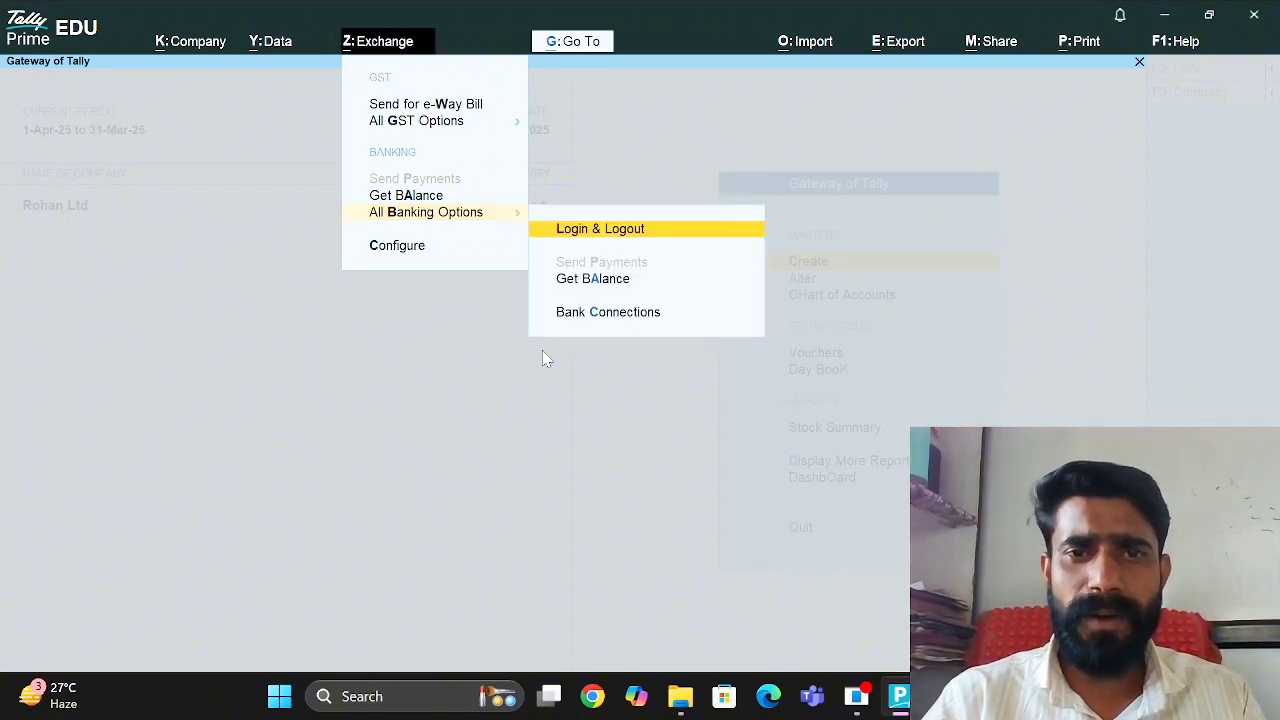
pyautogui.press('Down')
pyautogui.press('Down')
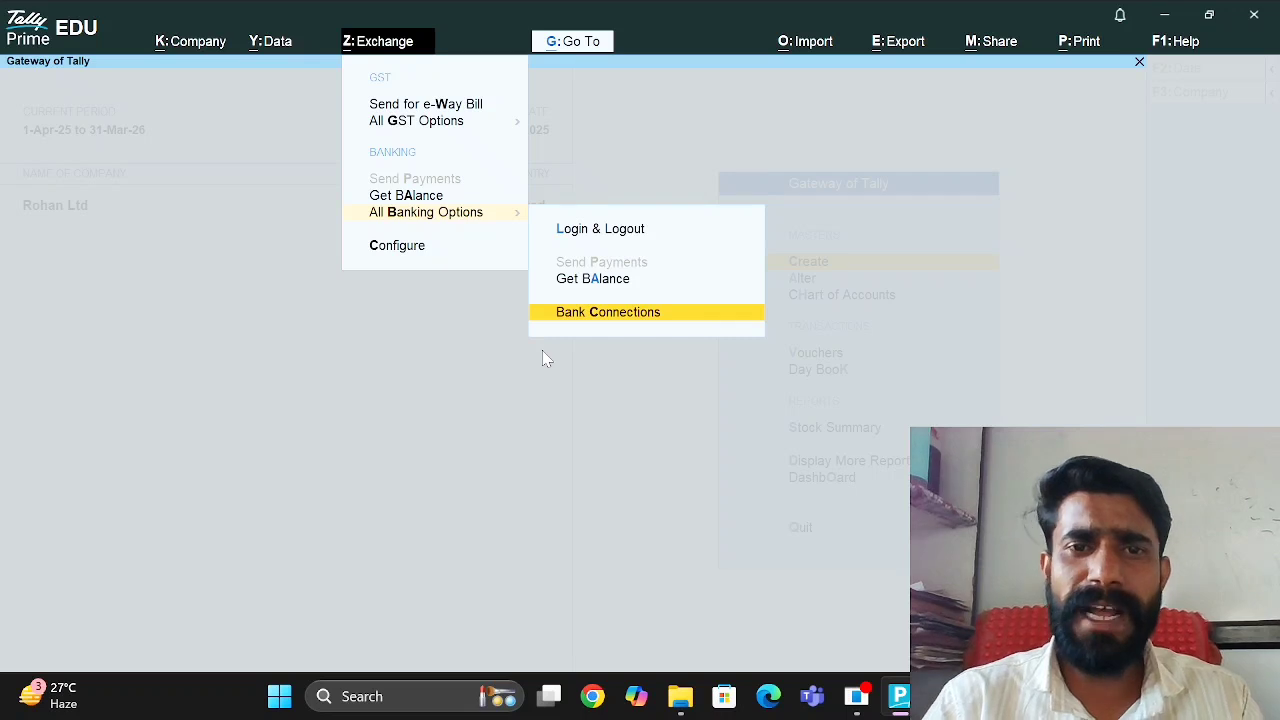
pyautogui.press('Return')
pyautogui.press('Escape')
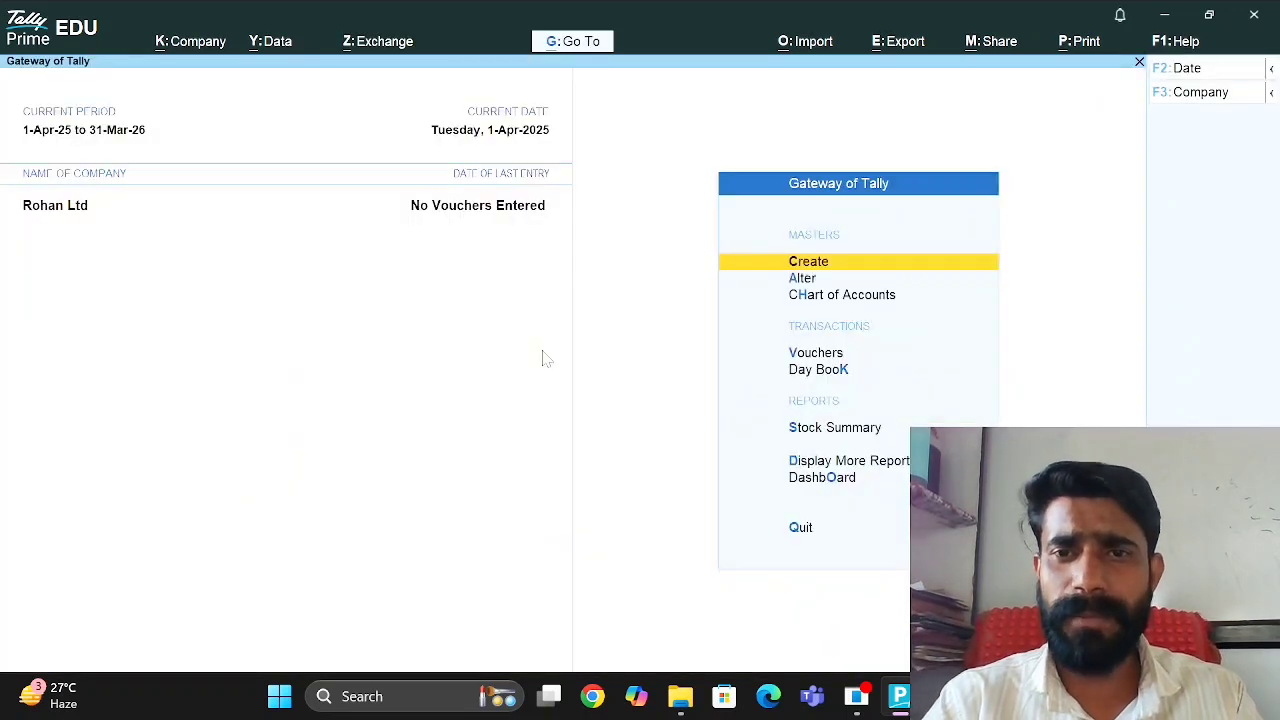
# Browse the exchange options again and open the Exchange Configuration.
pyautogui.hotkey('alt', 'z')
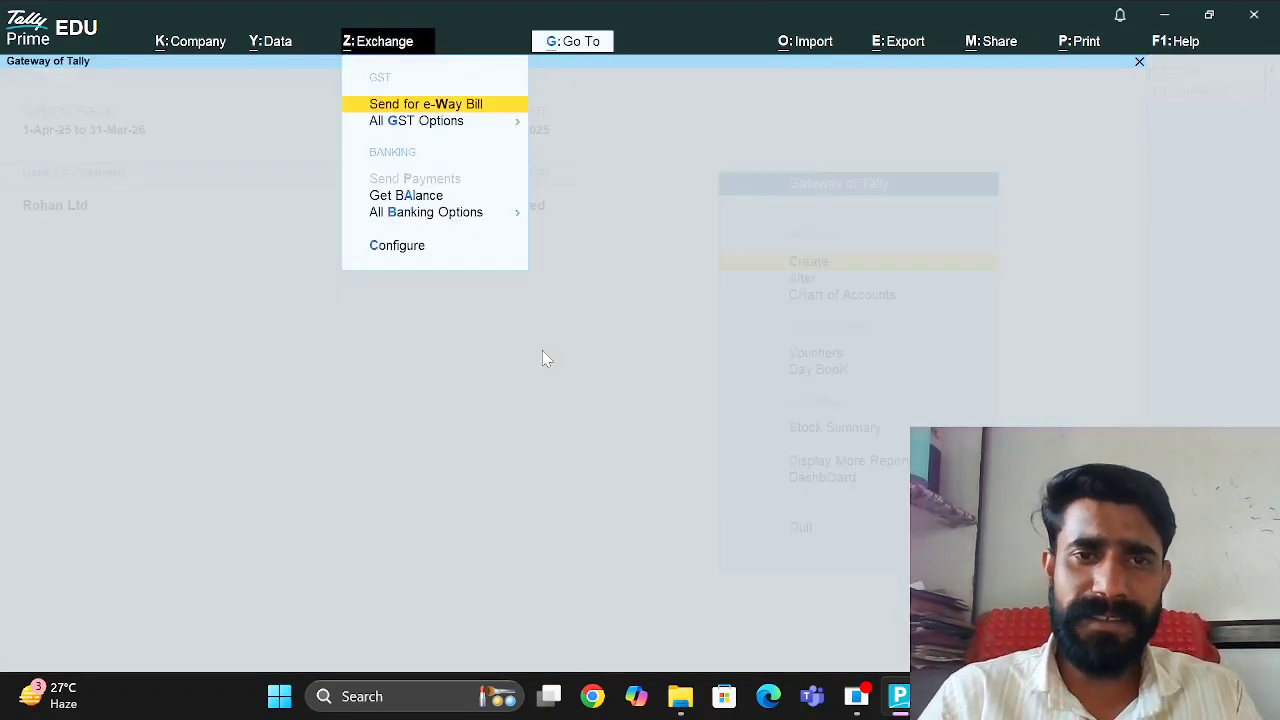
pyautogui.press('Down')
pyautogui.press('Down')
pyautogui.press('Down')
pyautogui.press('Down')
pyautogui.press('Up')
pyautogui.press('Down')
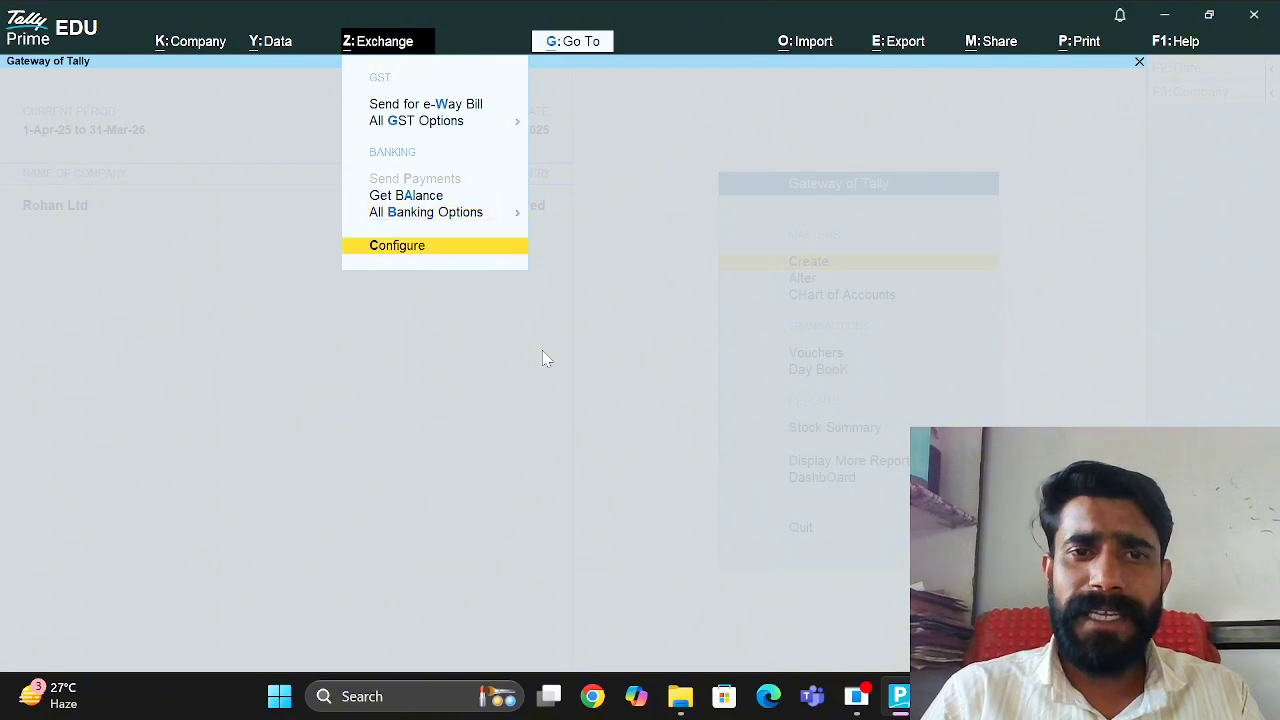
pyautogui.press('Return')
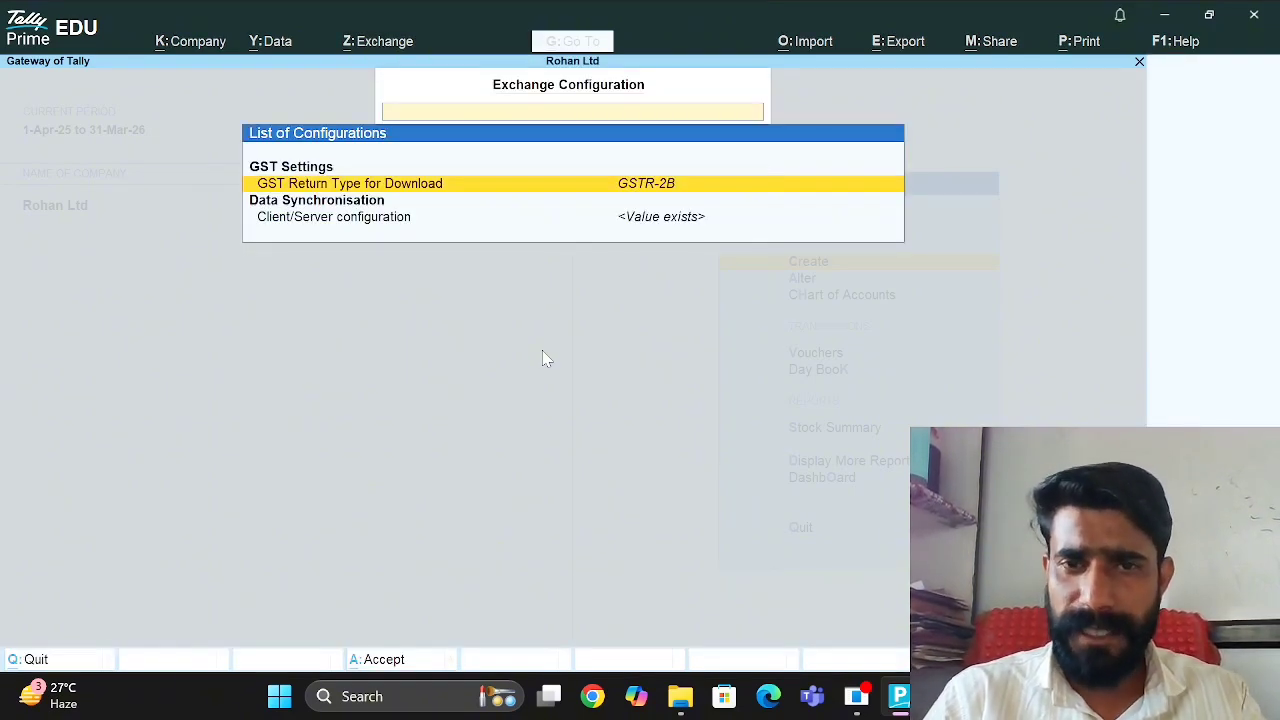
# Review the return types for the GST Return Type for Download setting, choose GSTR-2B, and leave the configuration.
pyautogui.press('Return')
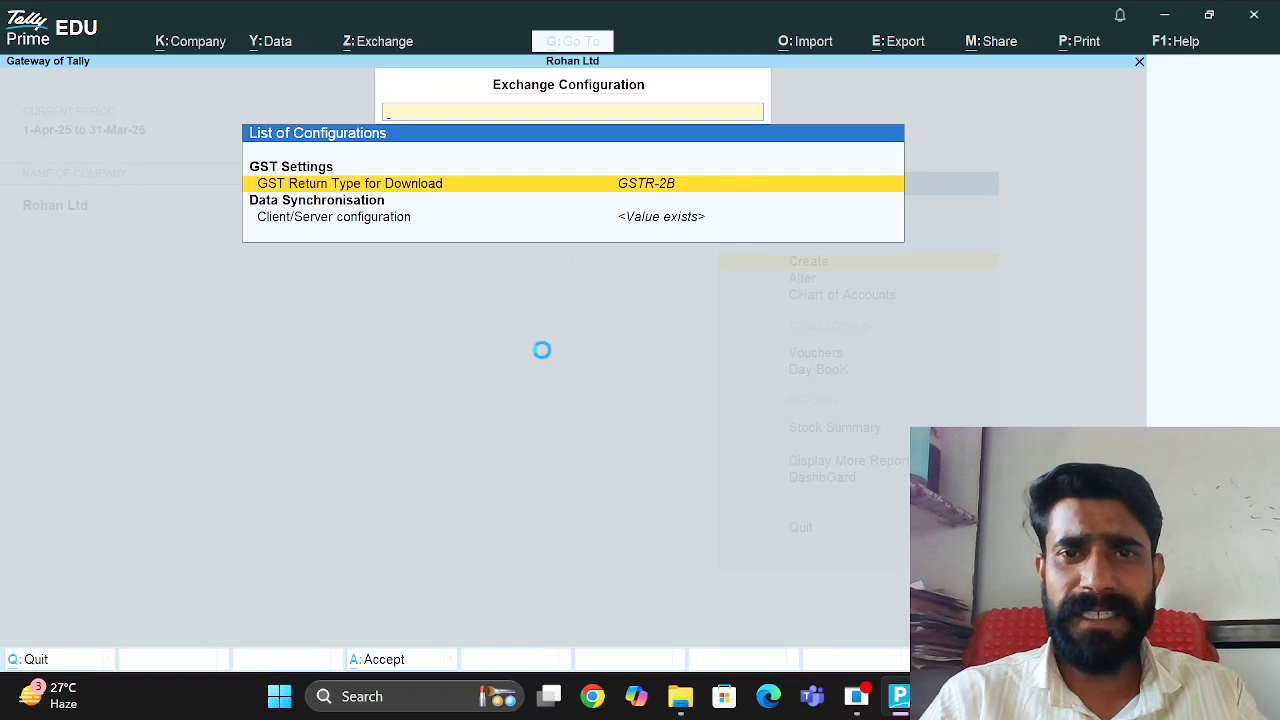
pyautogui.press('Up')
pyautogui.press('Up')
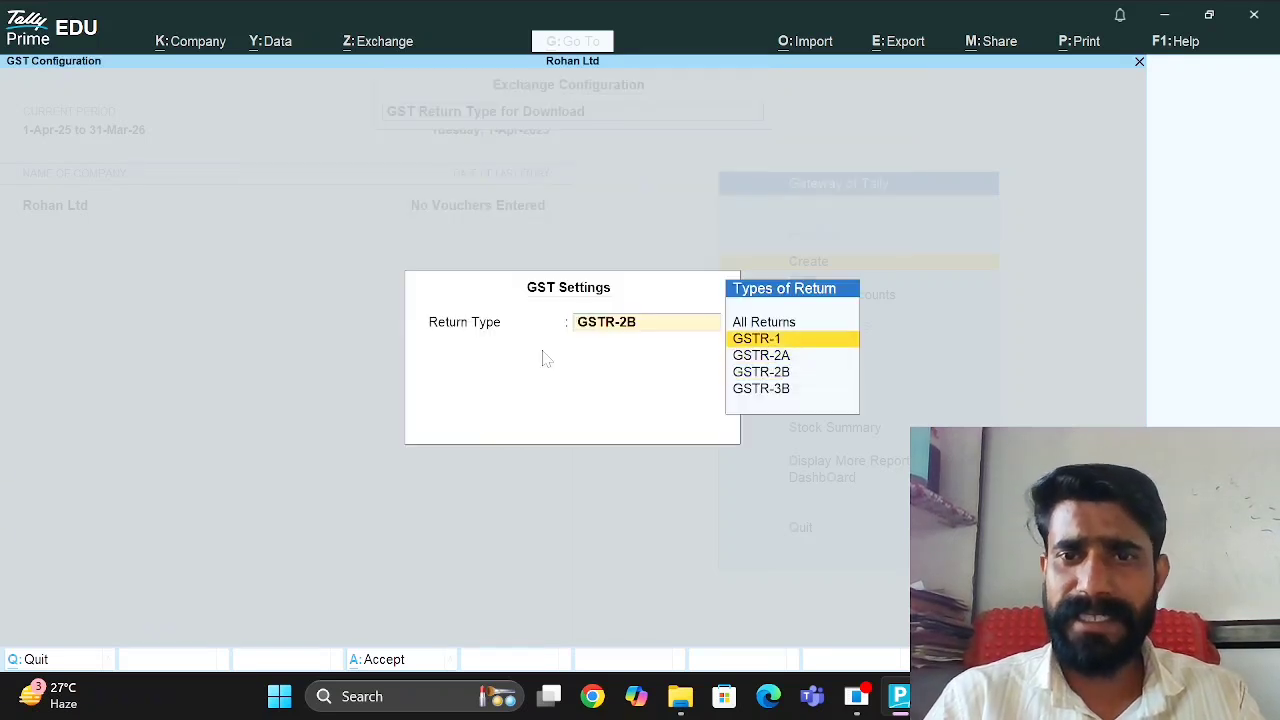
pyautogui.press('Down')
pyautogui.press('Down')
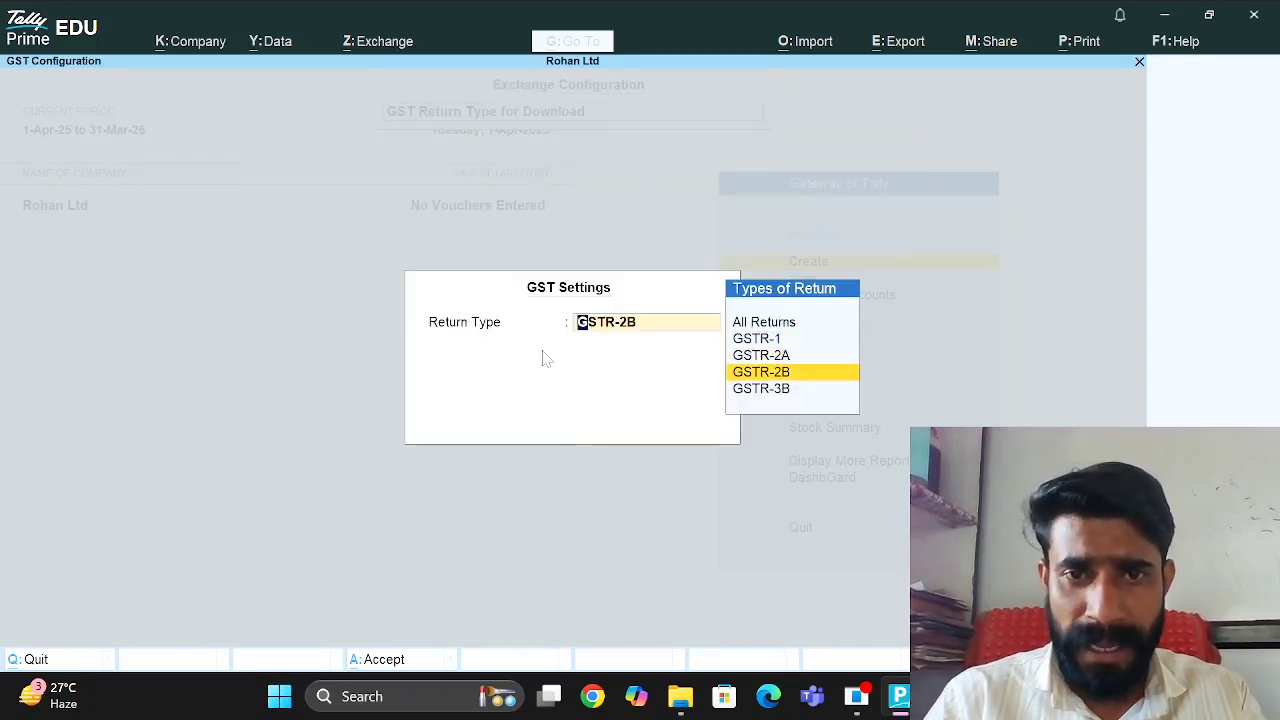
pyautogui.press('BackSpace')
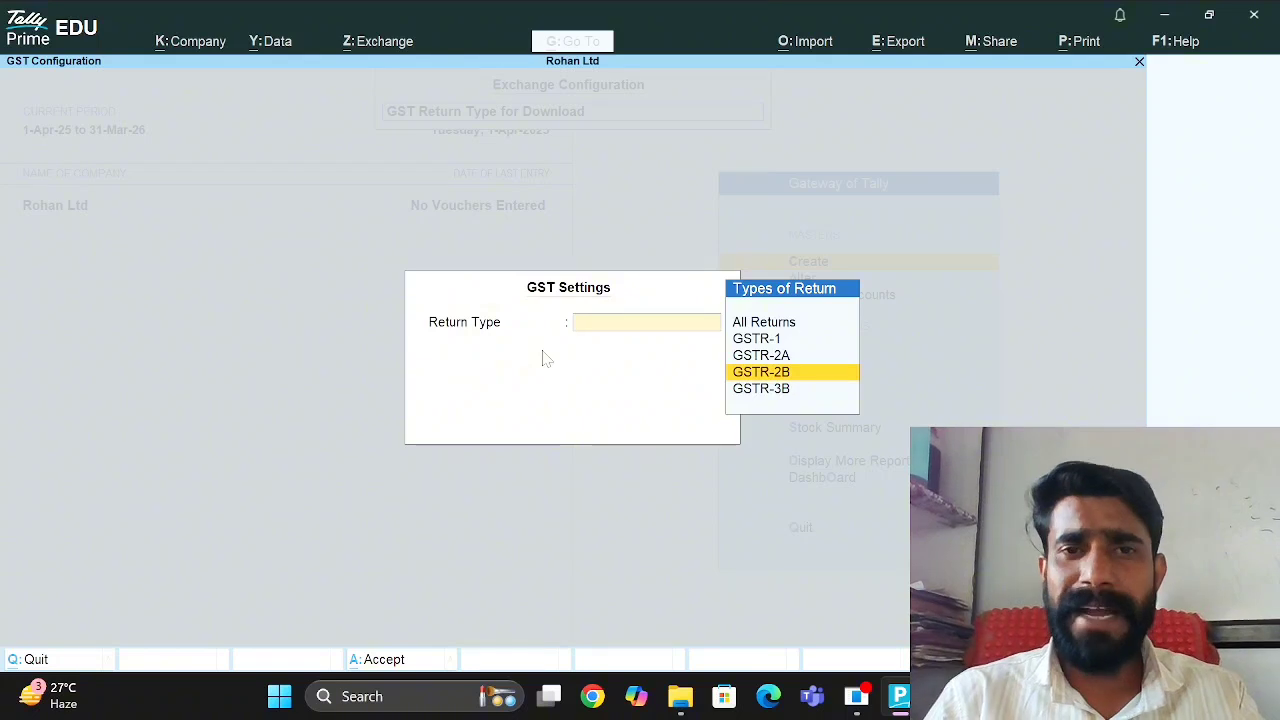
pyautogui.press('Return')
pyautogui.press('Escape')
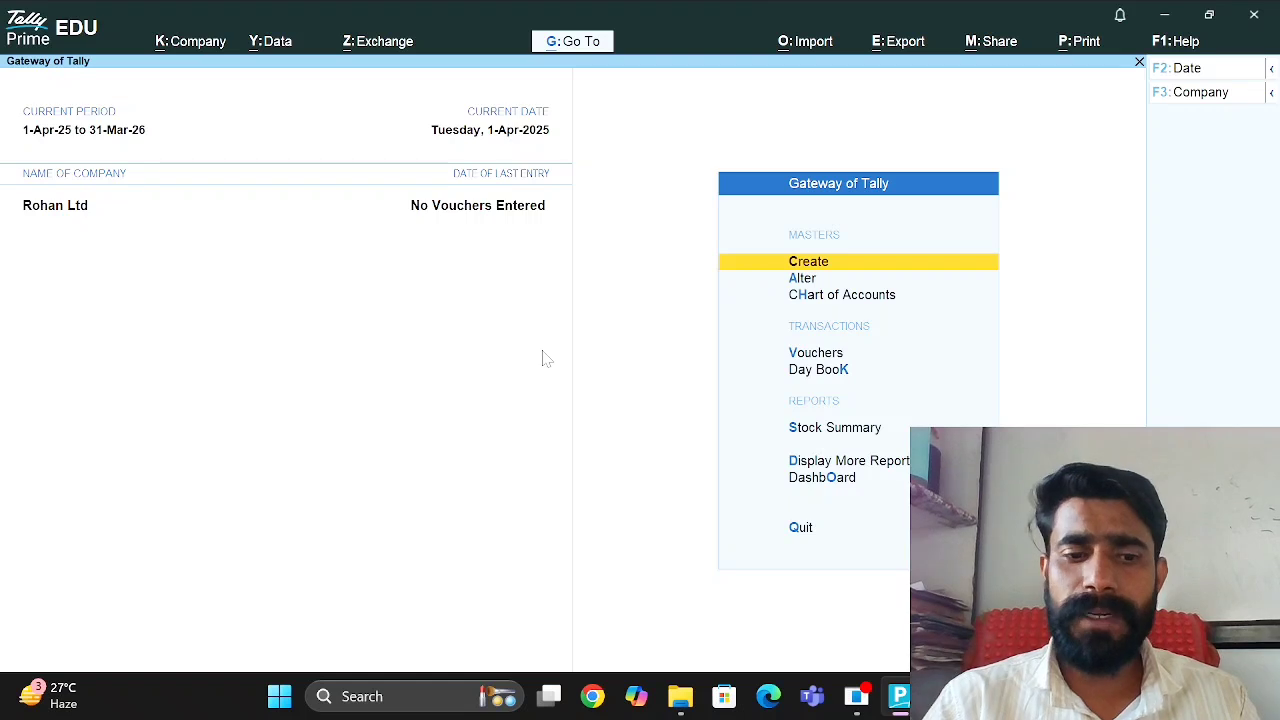
# Open the import of masters, compare the available file formats, and set the format to Excel (Spreadsheet).
pyautogui.hotkey('alt', 'o')
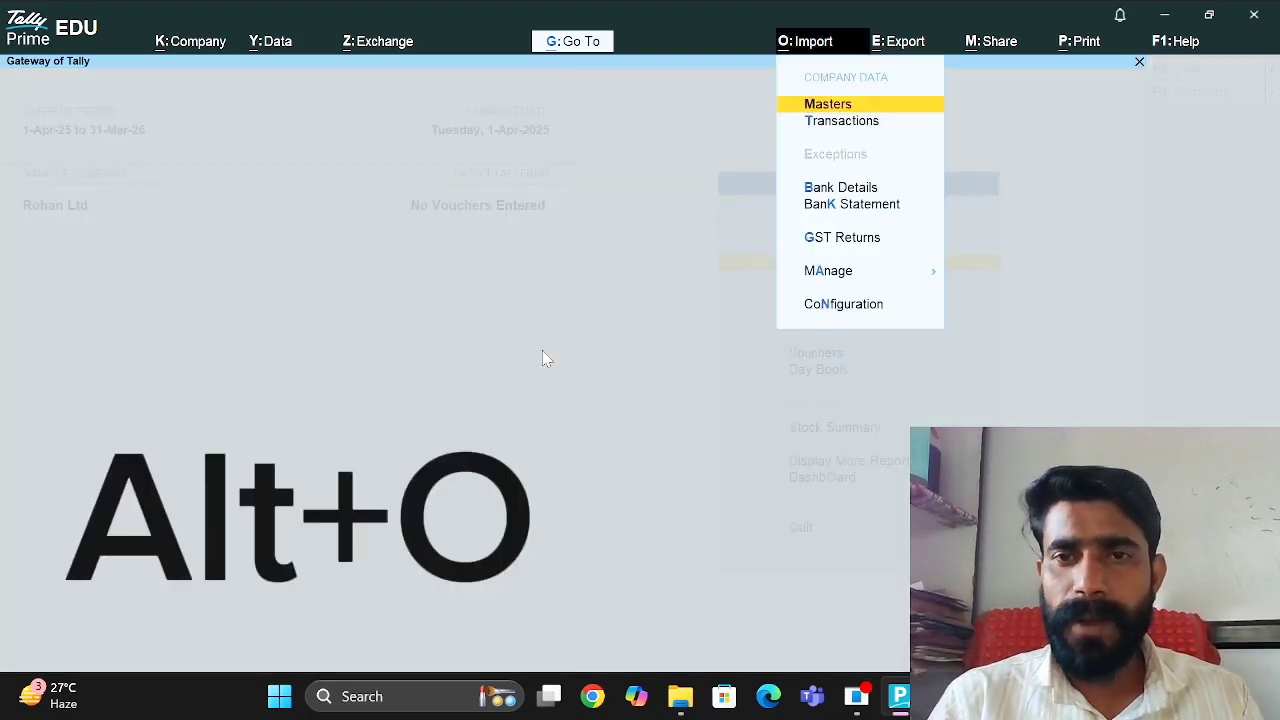
pyautogui.press('Down')
pyautogui.press('Down')
pyautogui.press('Up')
pyautogui.press('Up')
pyautogui.press('Return')
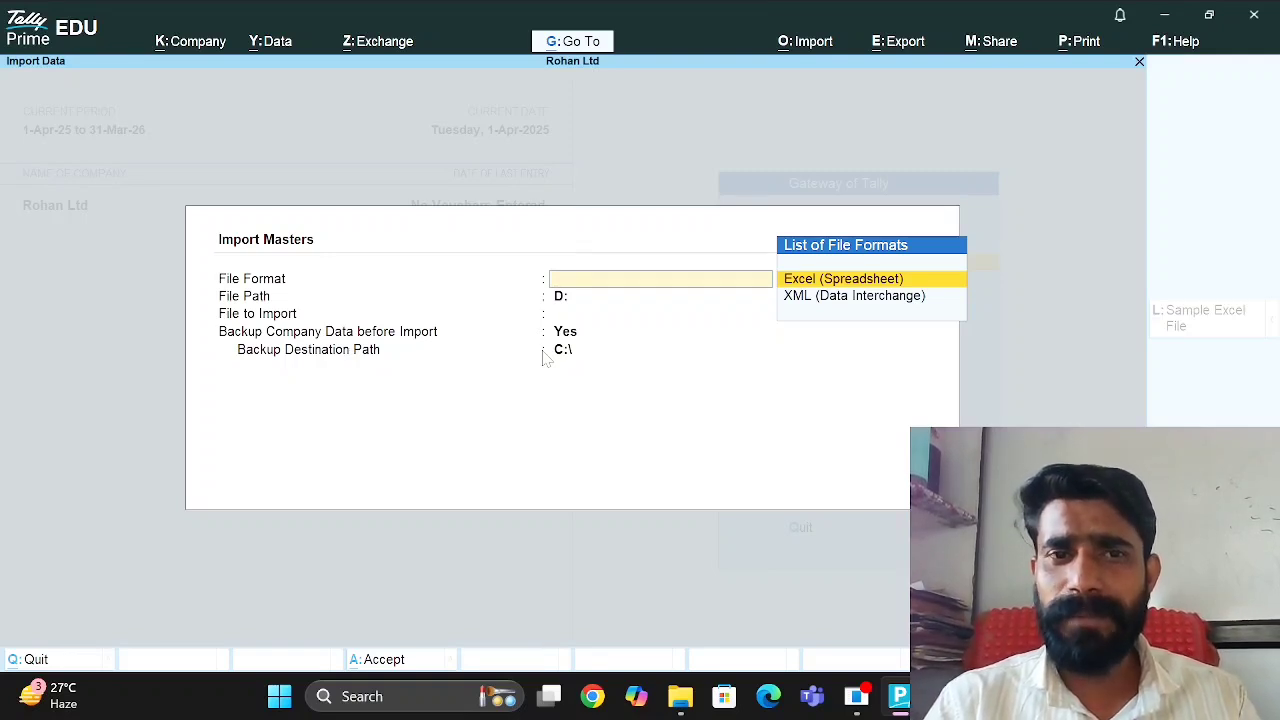
pyautogui.press('Down')
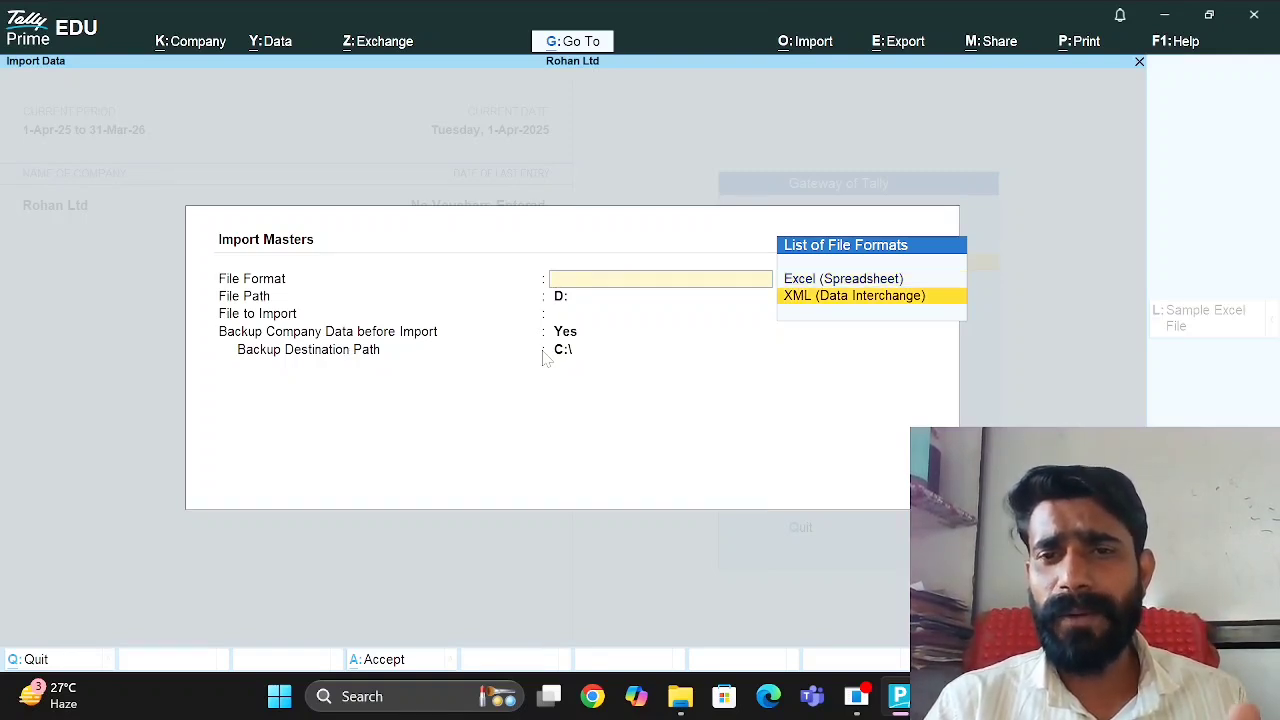
pyautogui.press('Up')
pyautogui.press('Return')
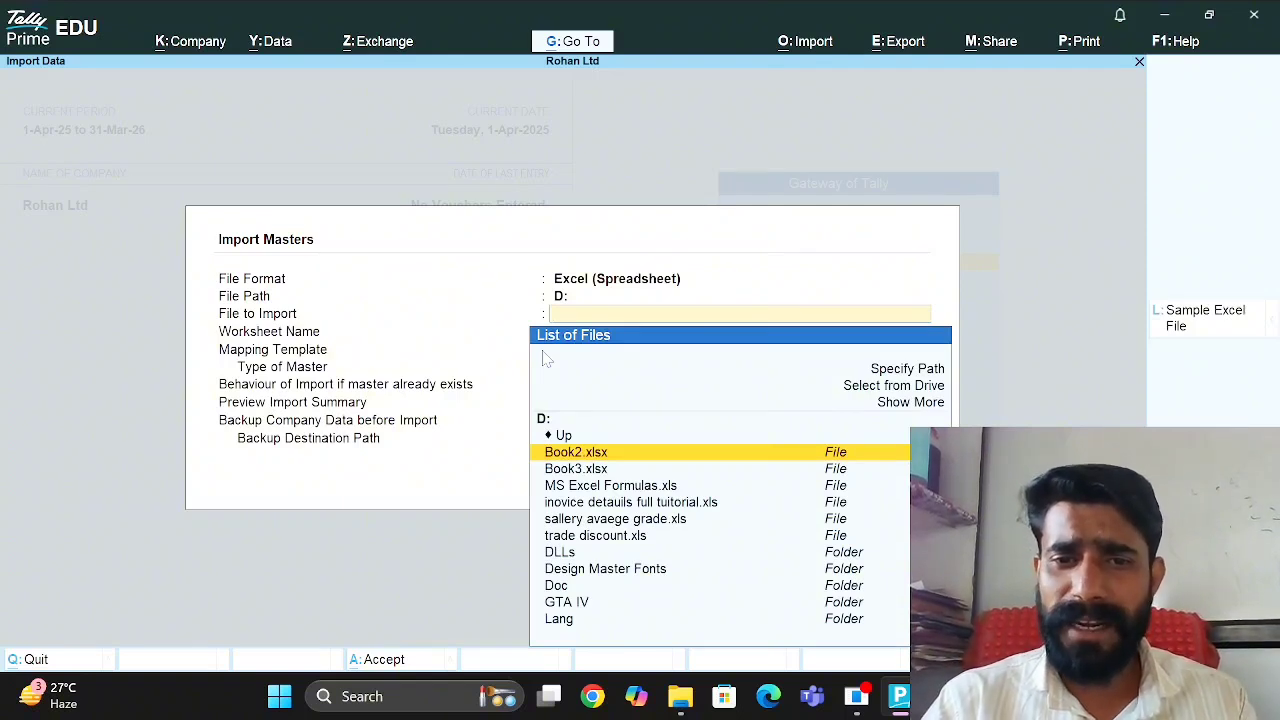
# Browse the files to import on D: and in the D:\Doc\html folder, and leave the masters import without choosing a file.
pyautogui.press('Down')
pyautogui.press('Down')
pyautogui.press('Down')
pyautogui.press('Down')
pyautogui.press('Down')
pyautogui.press('Down')
pyautogui.press('Down')
pyautogui.press('Down')
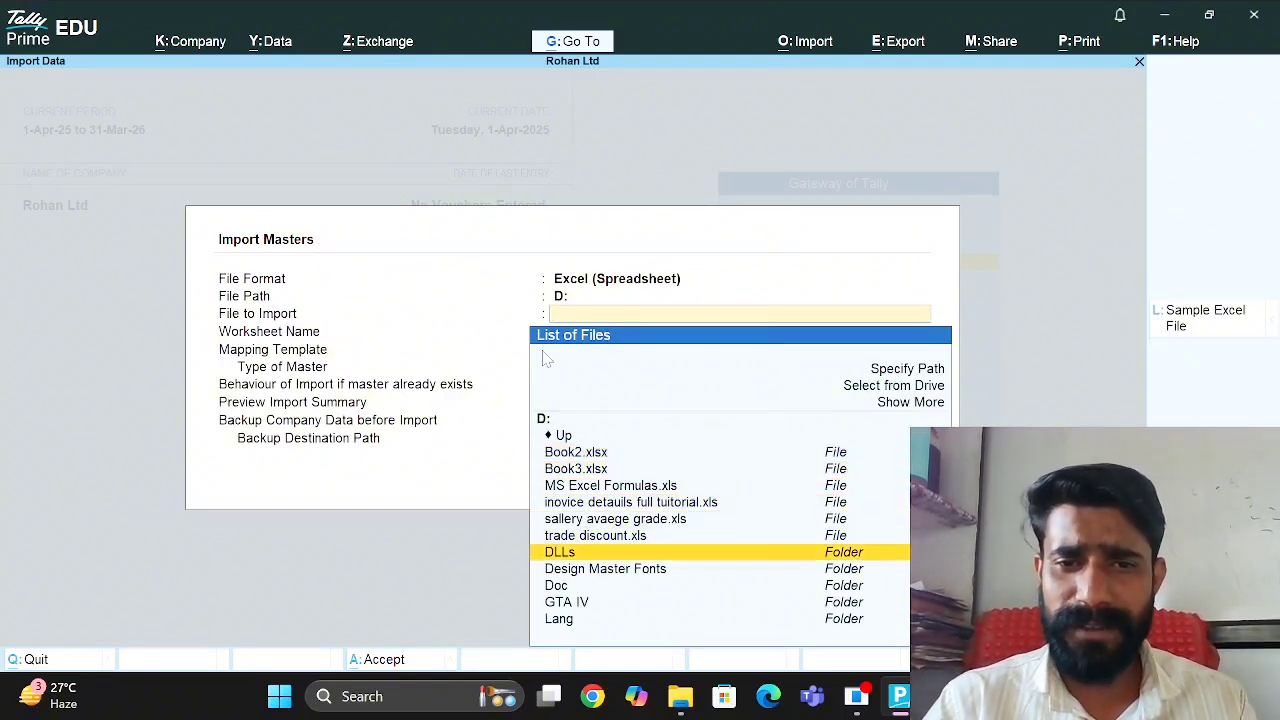
pyautogui.press('Return')
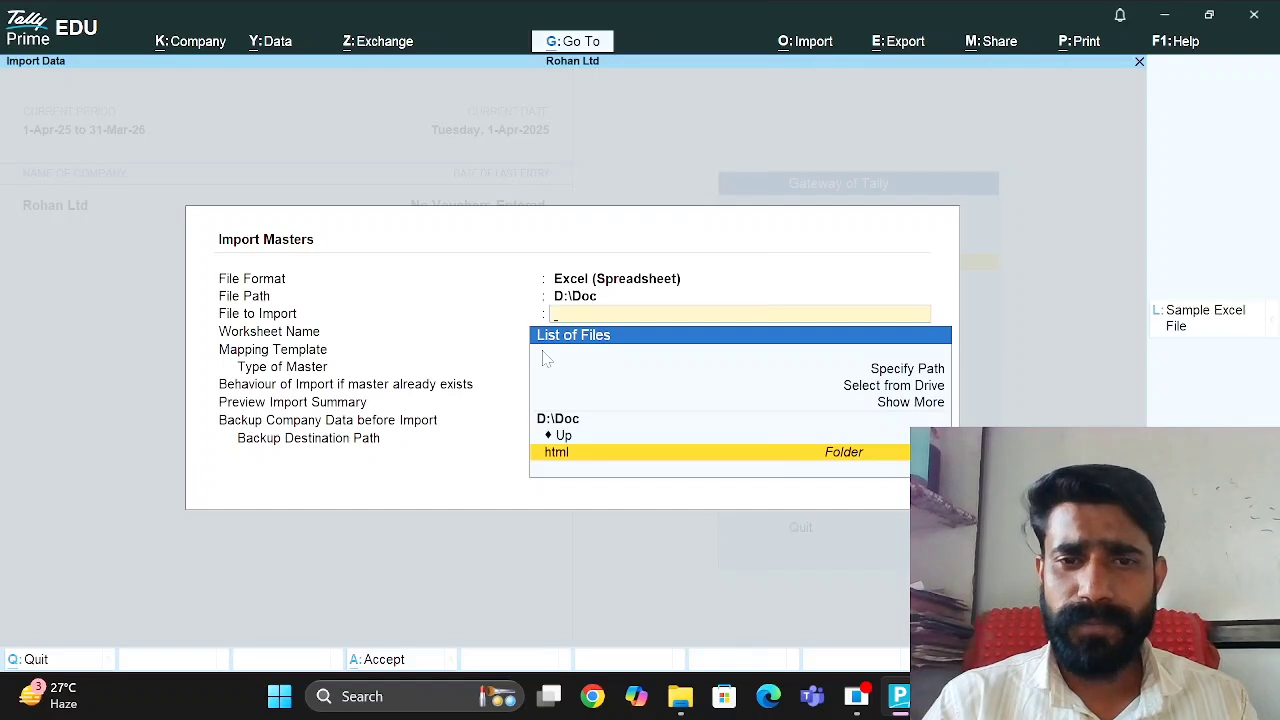
pyautogui.press('Up')
pyautogui.press('Down')
pyautogui.press('Return')
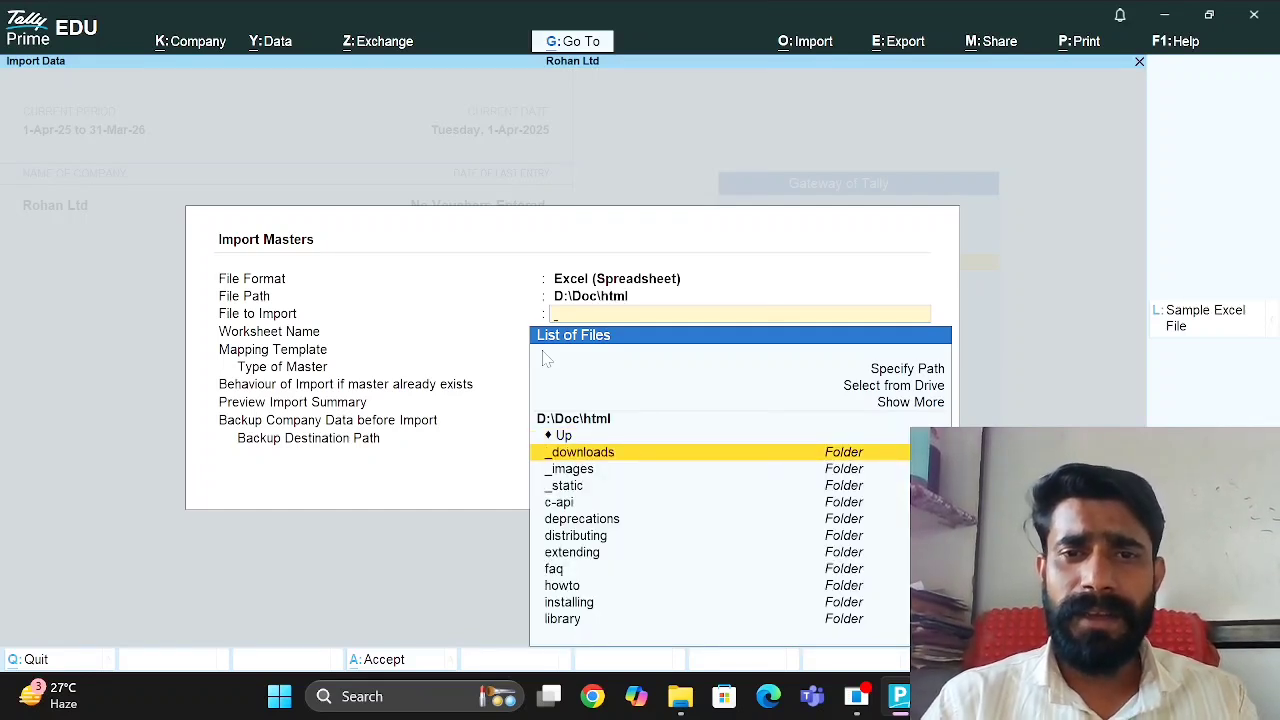
pyautogui.press('Escape')
pyautogui.press('Escape')
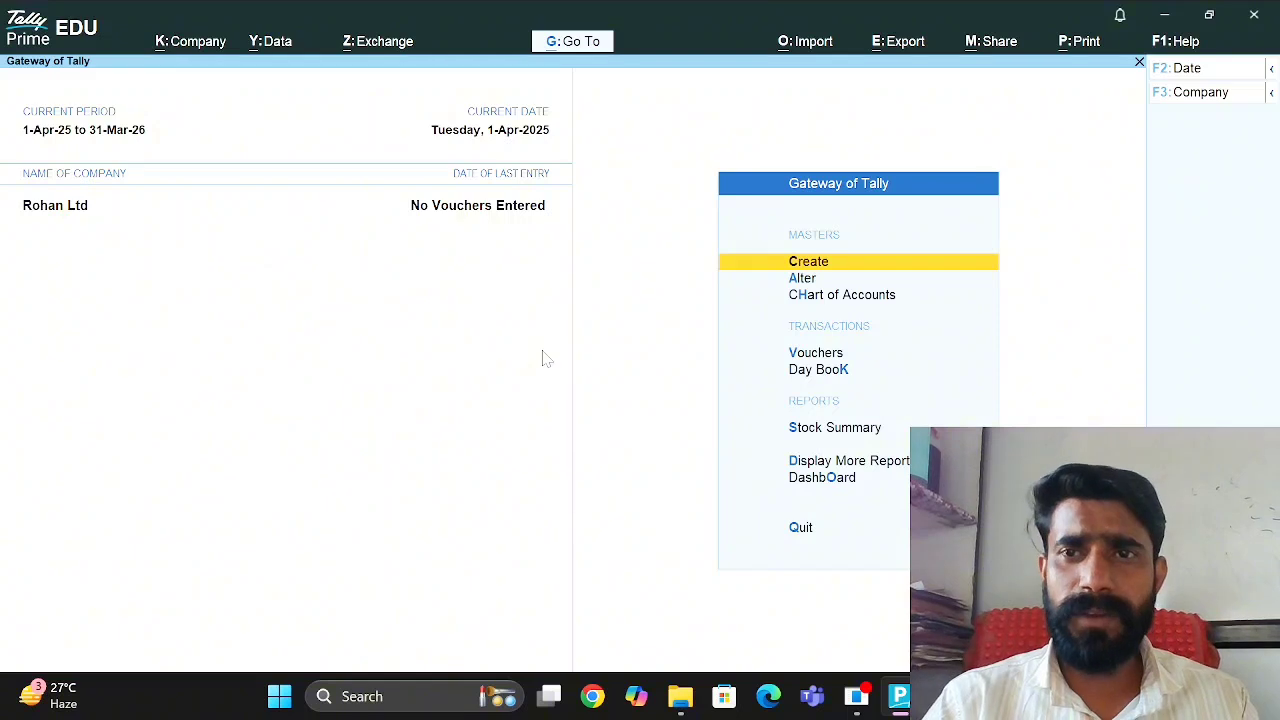
# Open the import of masters and choose Book2.xlsx on D: with Sheet1 and the Default Template for mapping.
pyautogui.hotkey('alt', 'o')
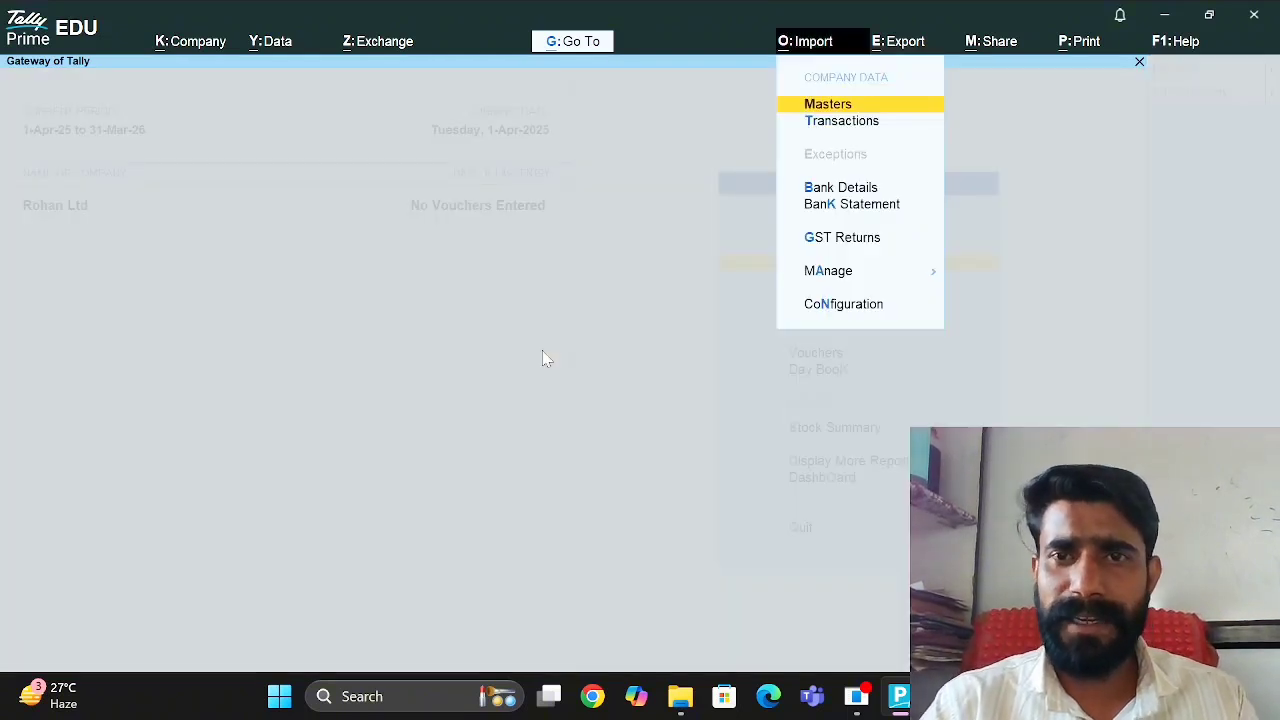
pyautogui.press('Return')
pyautogui.press('Return')
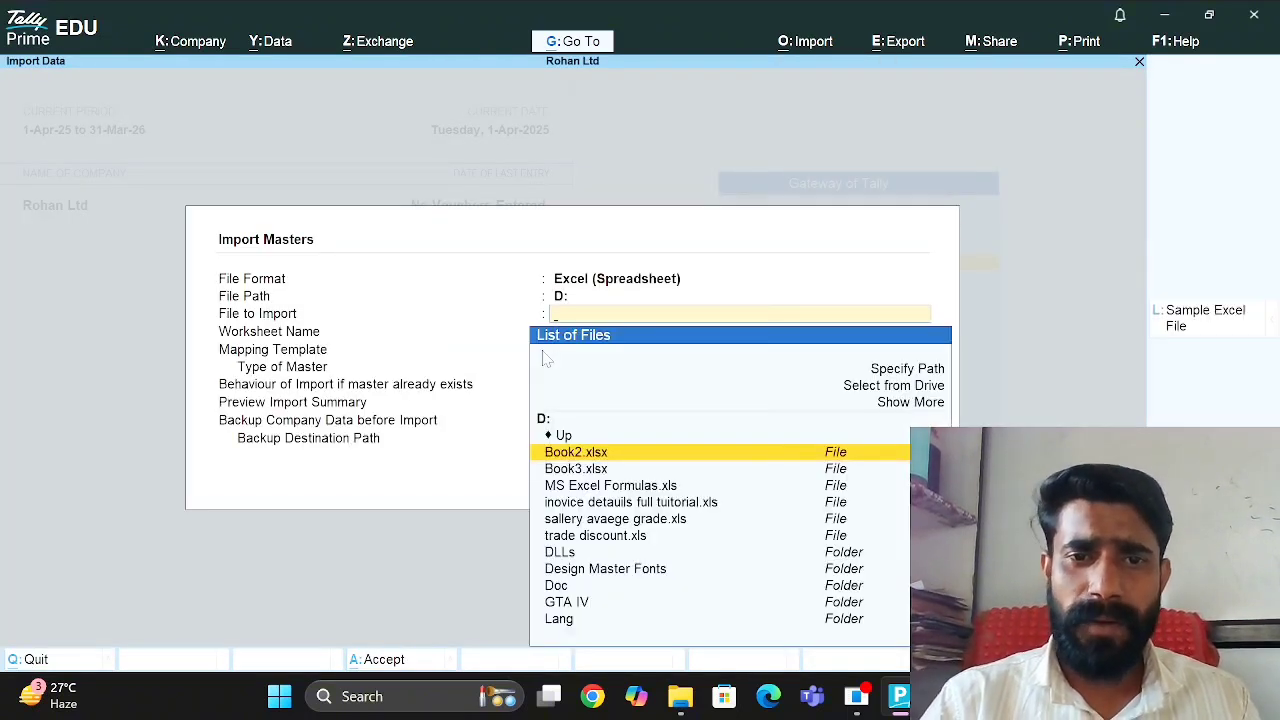
pyautogui.press('Return')
pyautogui.press('Return')
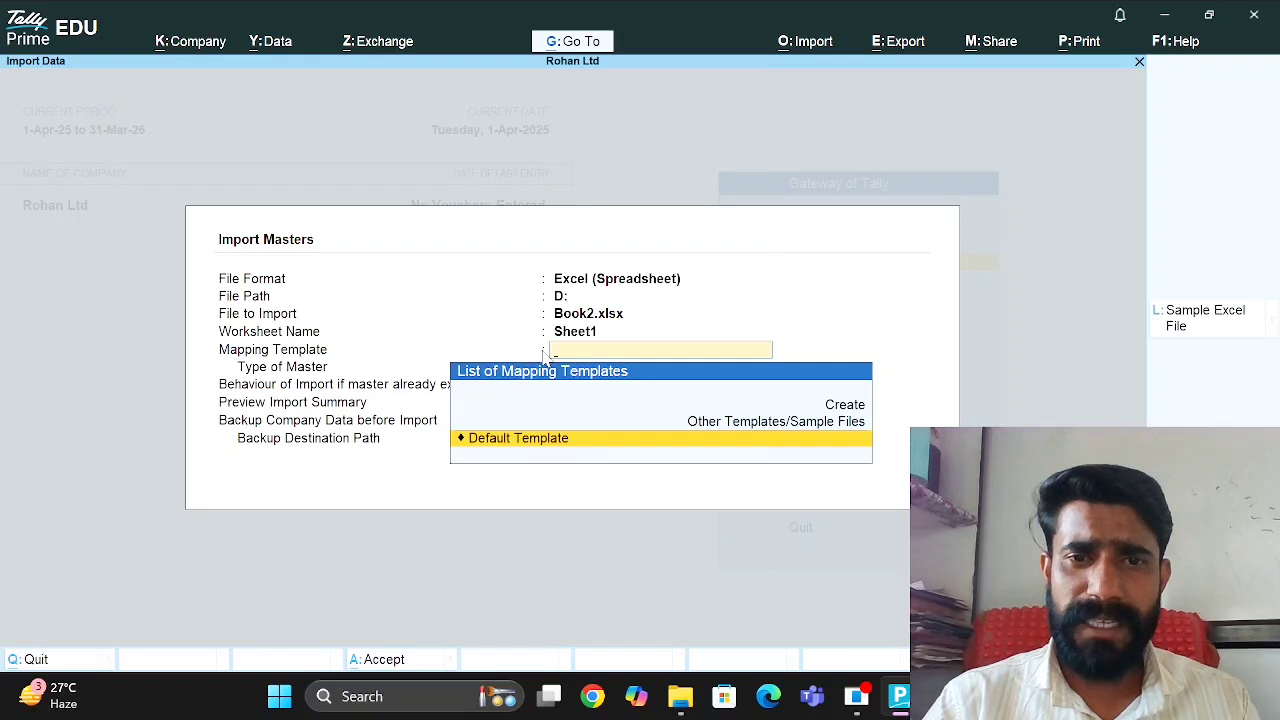
pyautogui.press('Return')
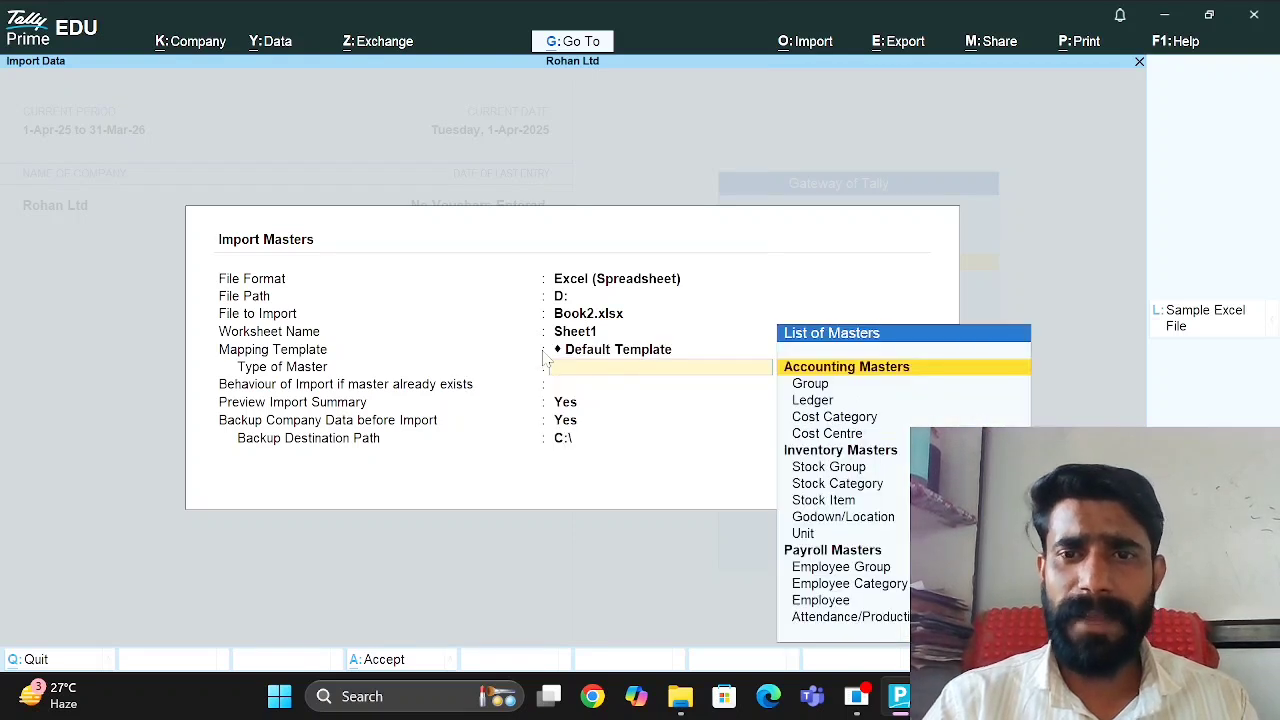
# Set the master type to Ledger and the import behaviour to Ignore Duplicates, preview the import summary, and leave without importing.
pyautogui.press('Down')
pyautogui.press('Down')
pyautogui.press('Return')
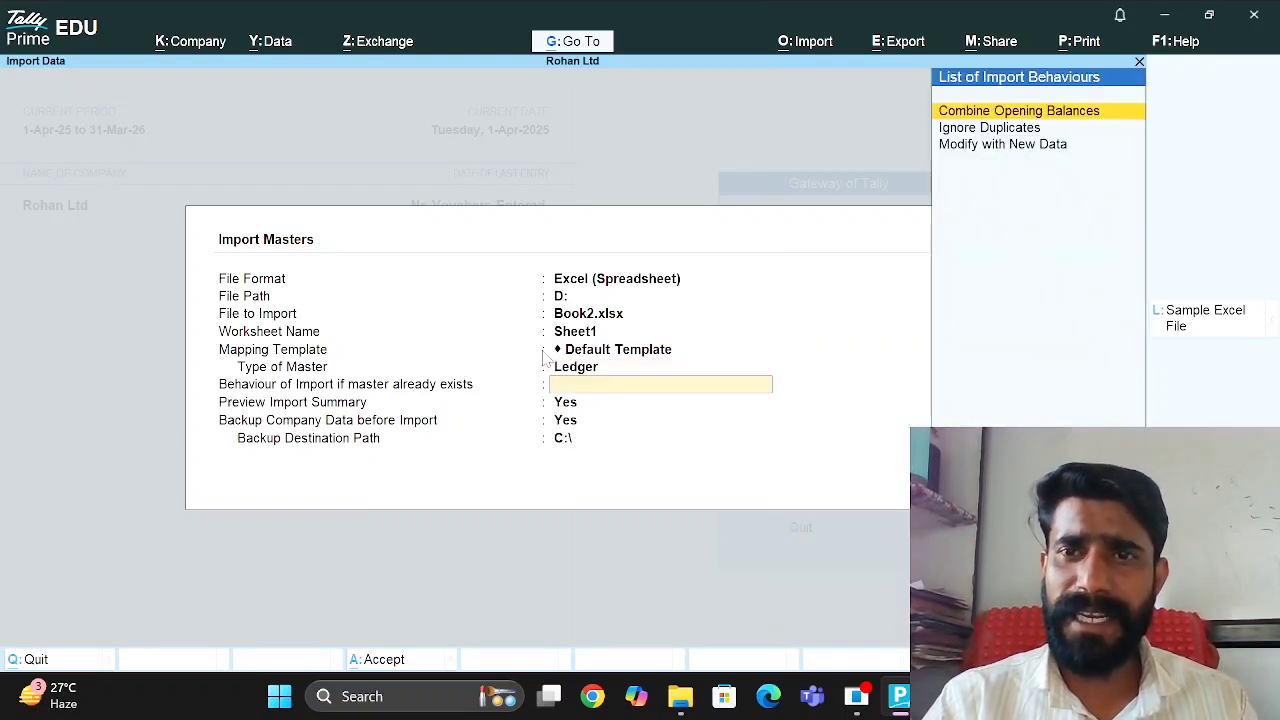
pyautogui.press('Down')
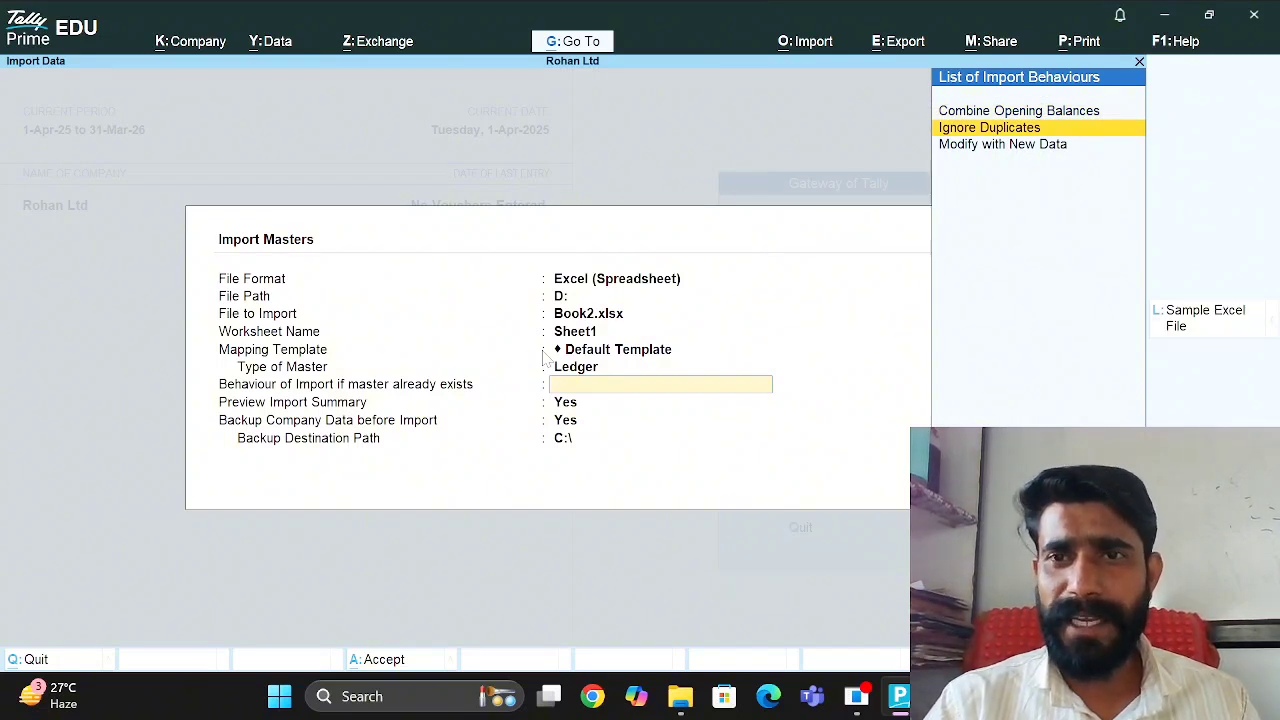
pyautogui.press('Return')
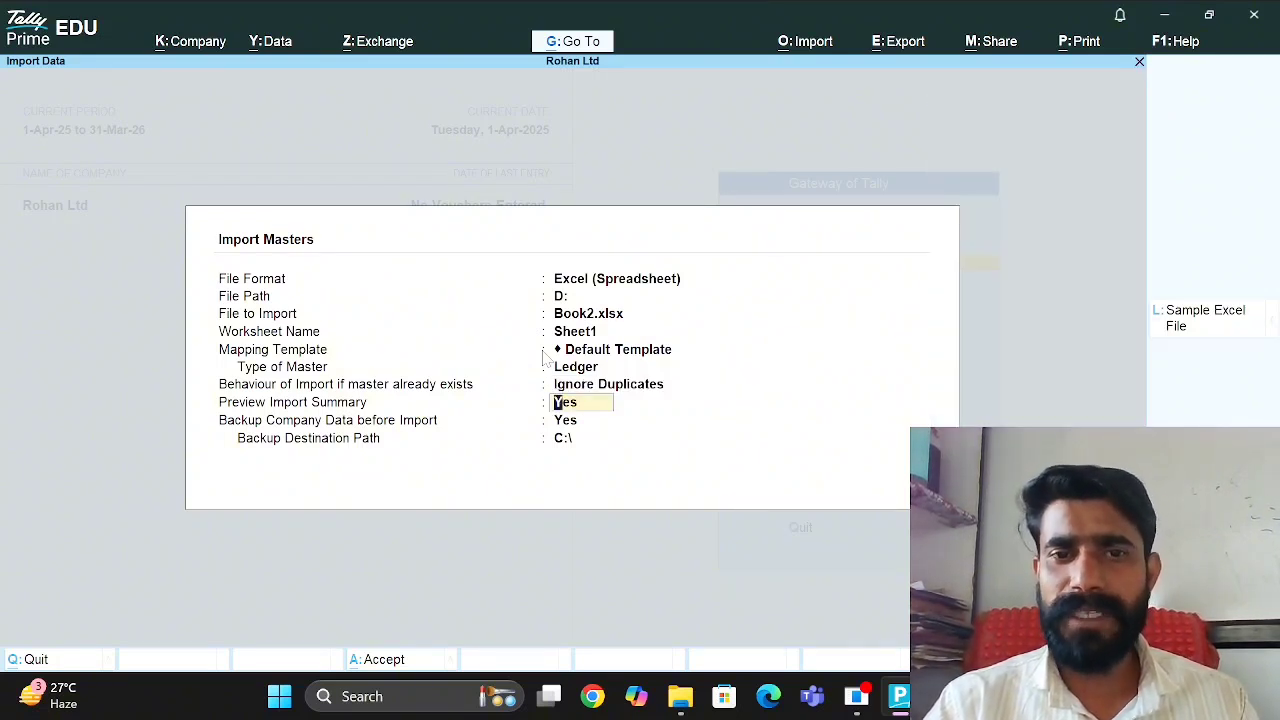
pyautogui.press('Return')
pyautogui.press('Return')
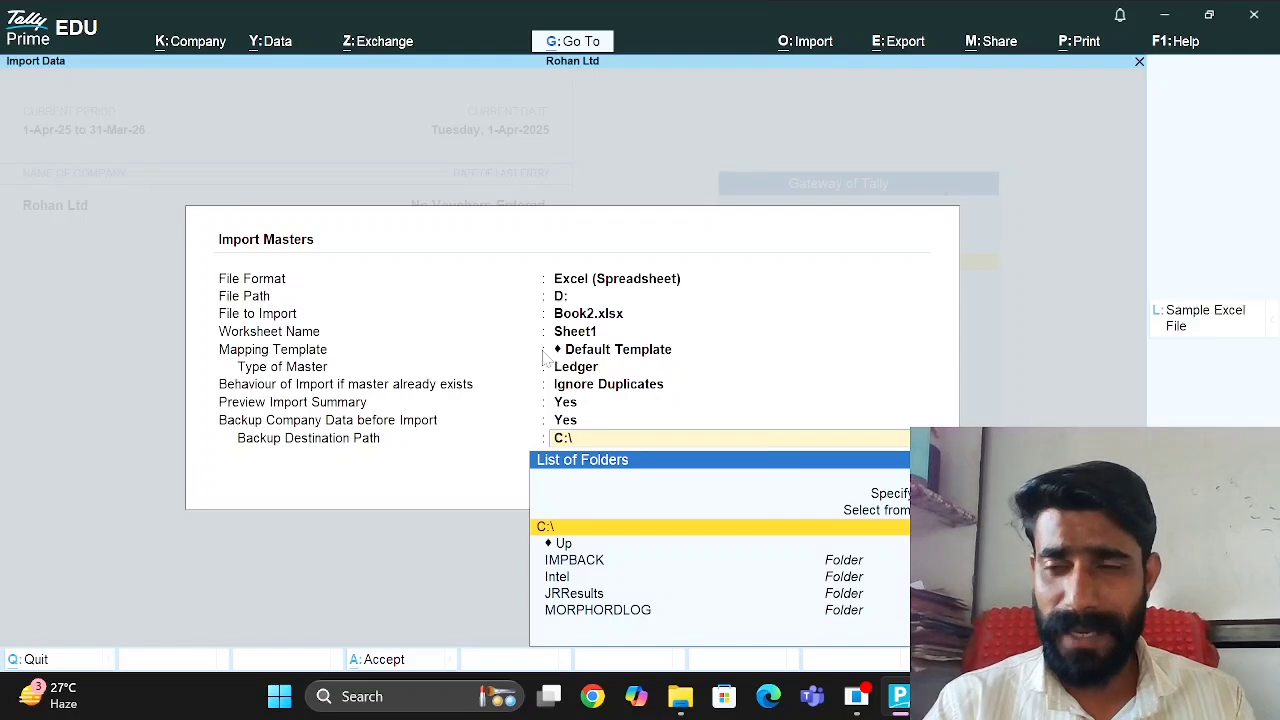
pyautogui.press('Return')
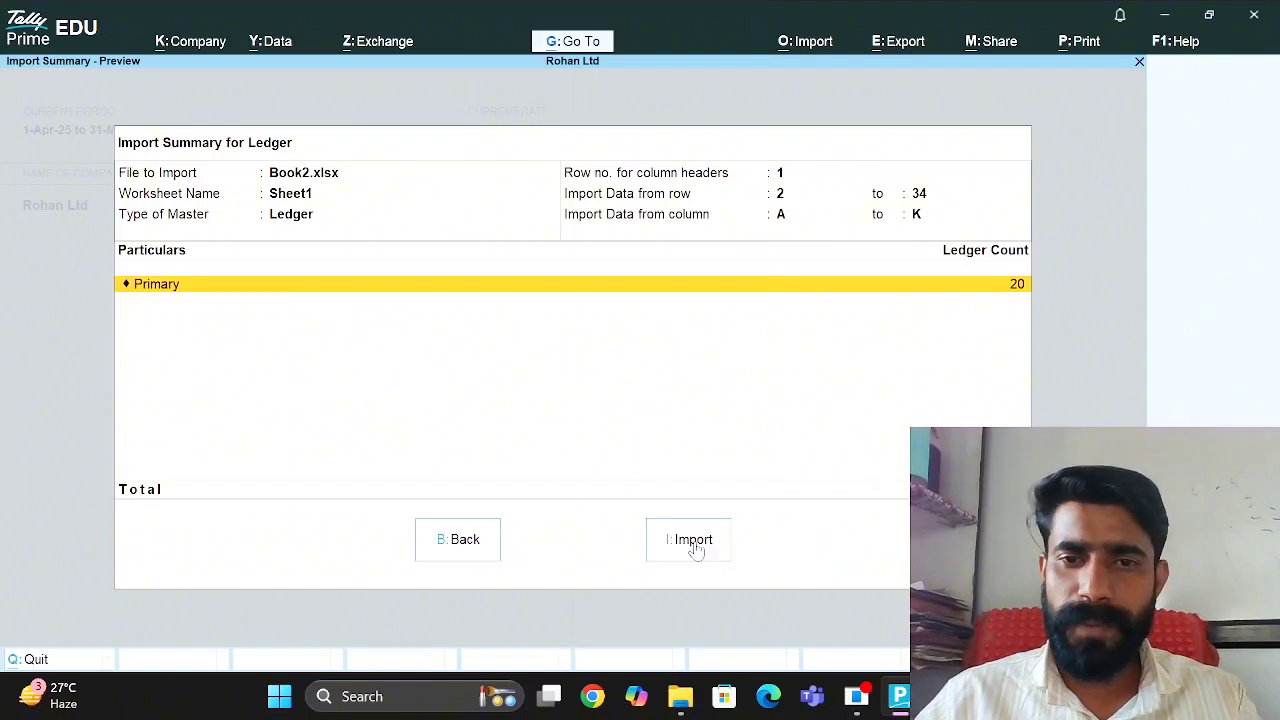
pyautogui.press('Escape')
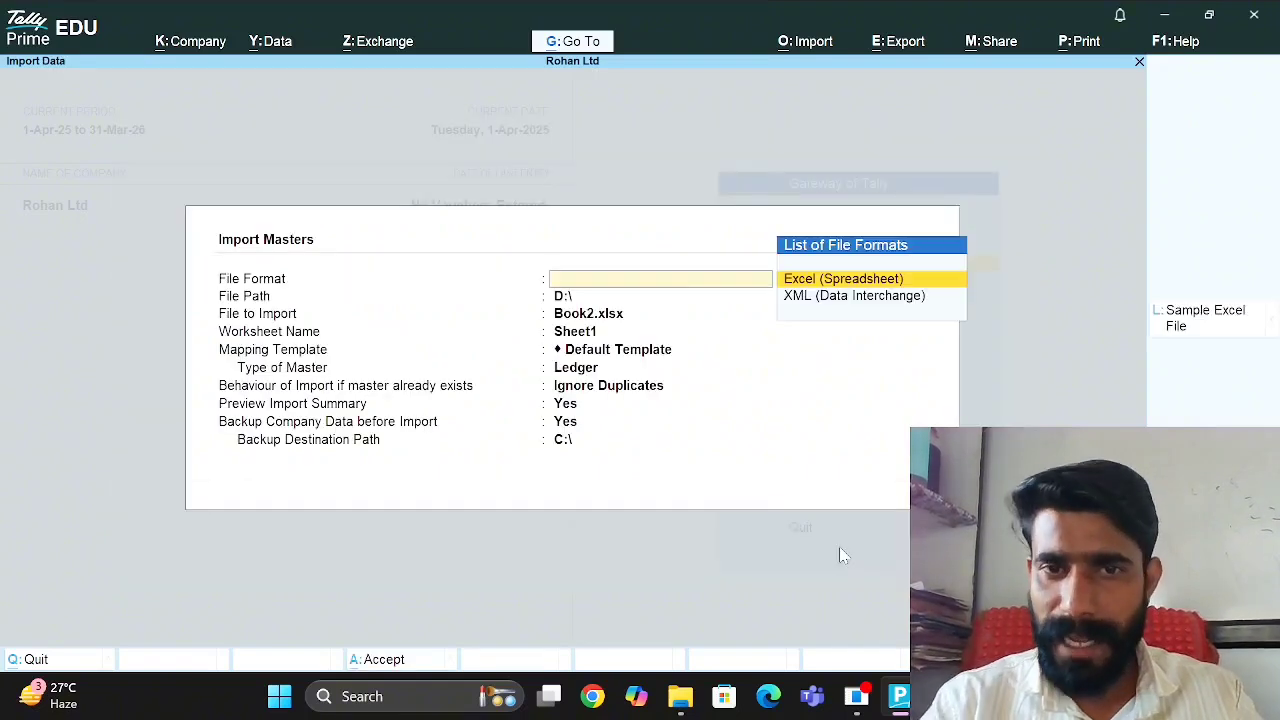
pyautogui.press('Escape')
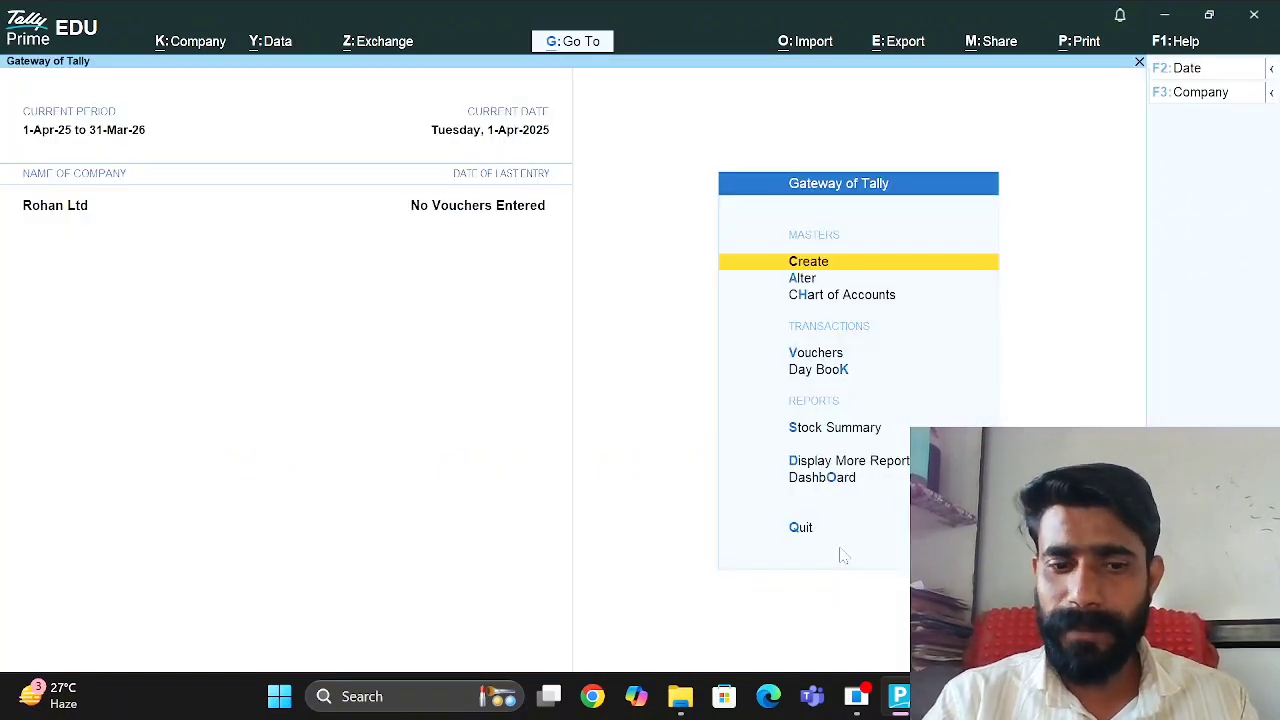
# Browse the export options, open the GST Returns export for GSTR-1, and return to the list of returns.
pyautogui.hotkey('alt', 'e')
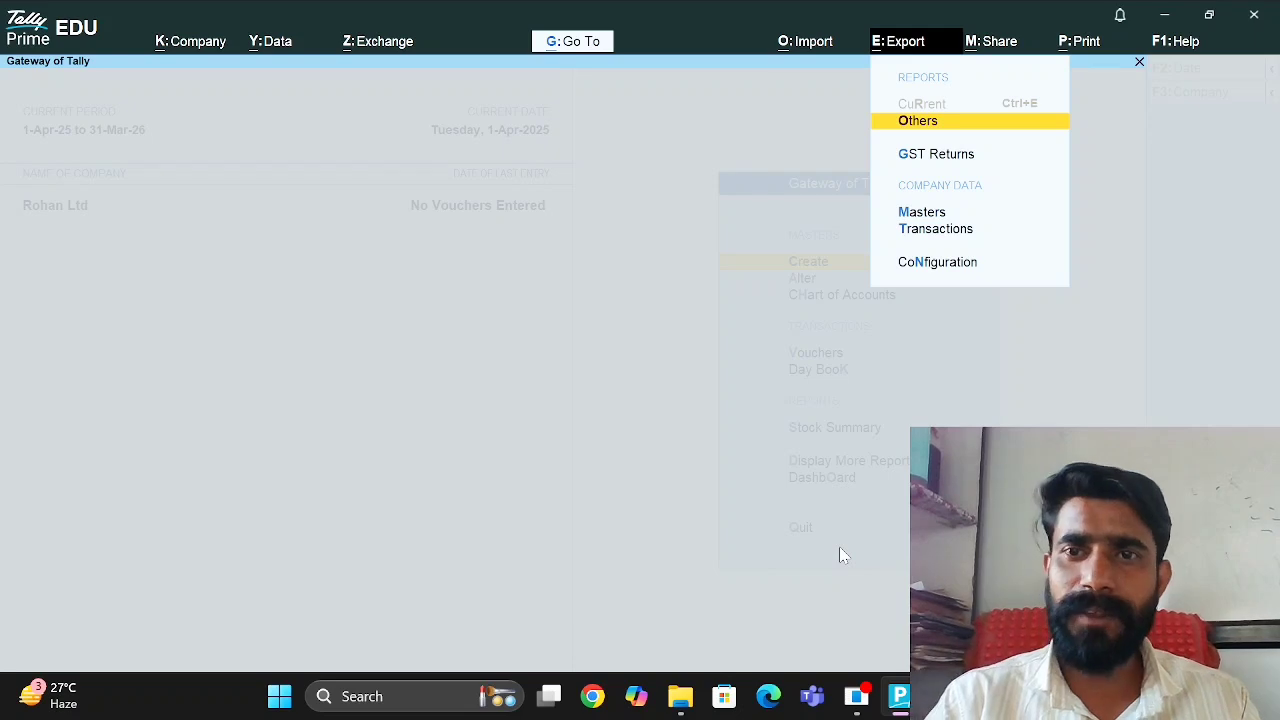
pyautogui.press('Down')
pyautogui.press('Down')
pyautogui.press('Up')
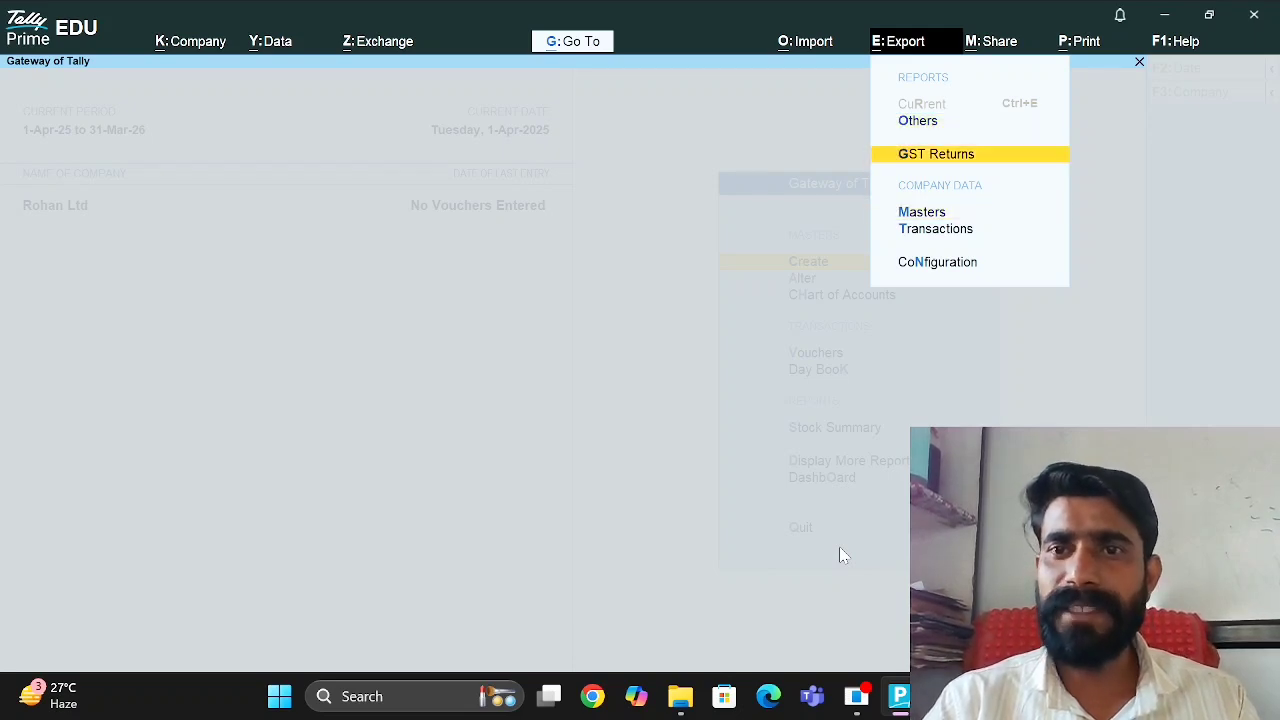
pyautogui.press('Return')
pyautogui.press('Down')
pyautogui.press('Up')
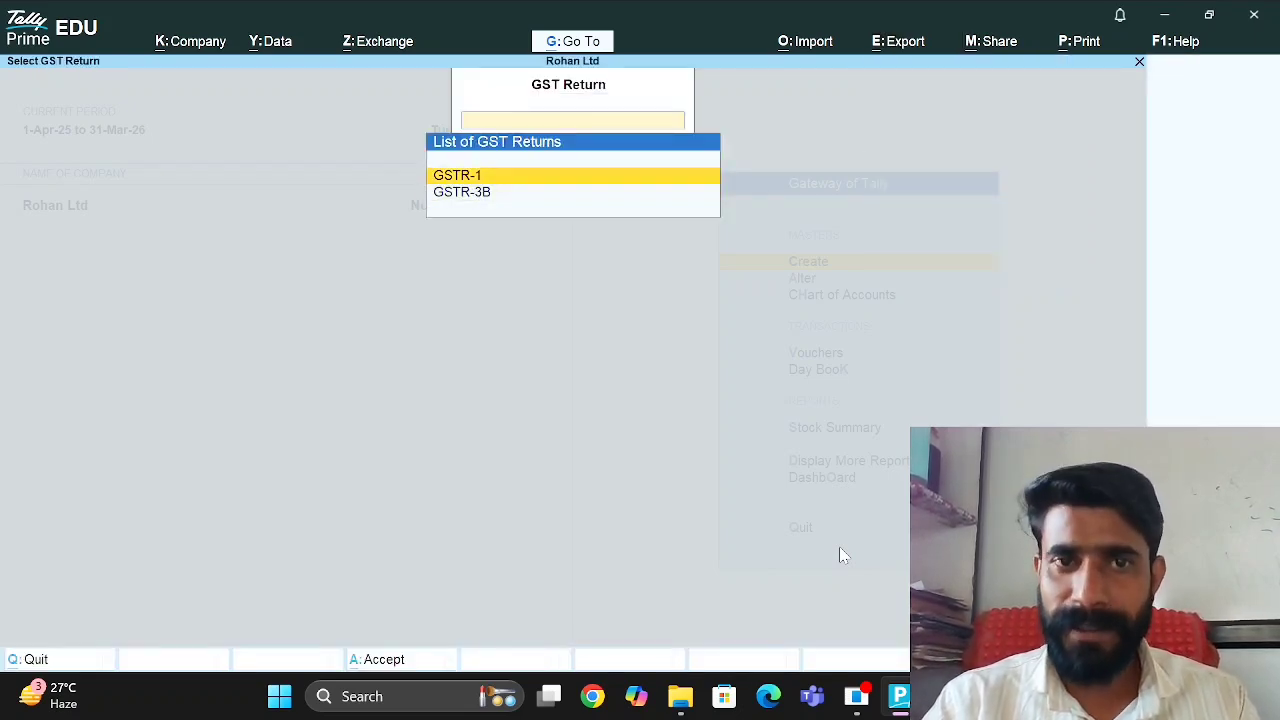
pyautogui.press('Return')
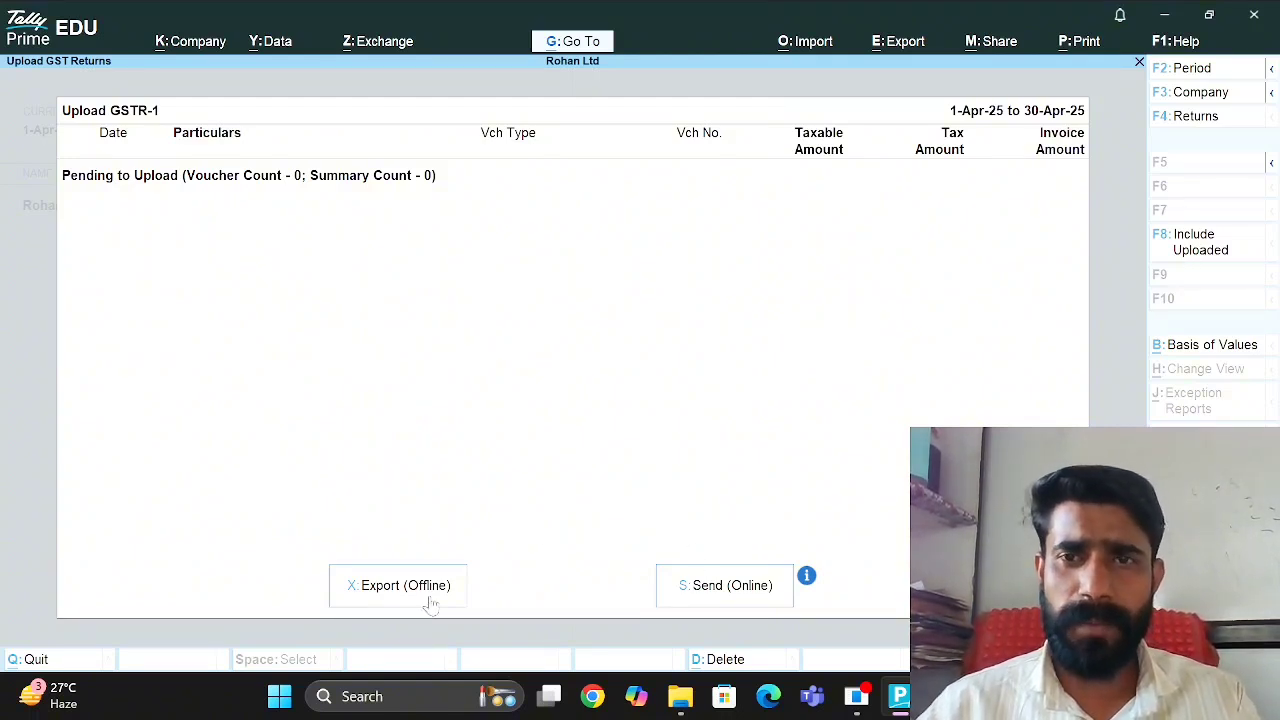
pyautogui.press('Escape')
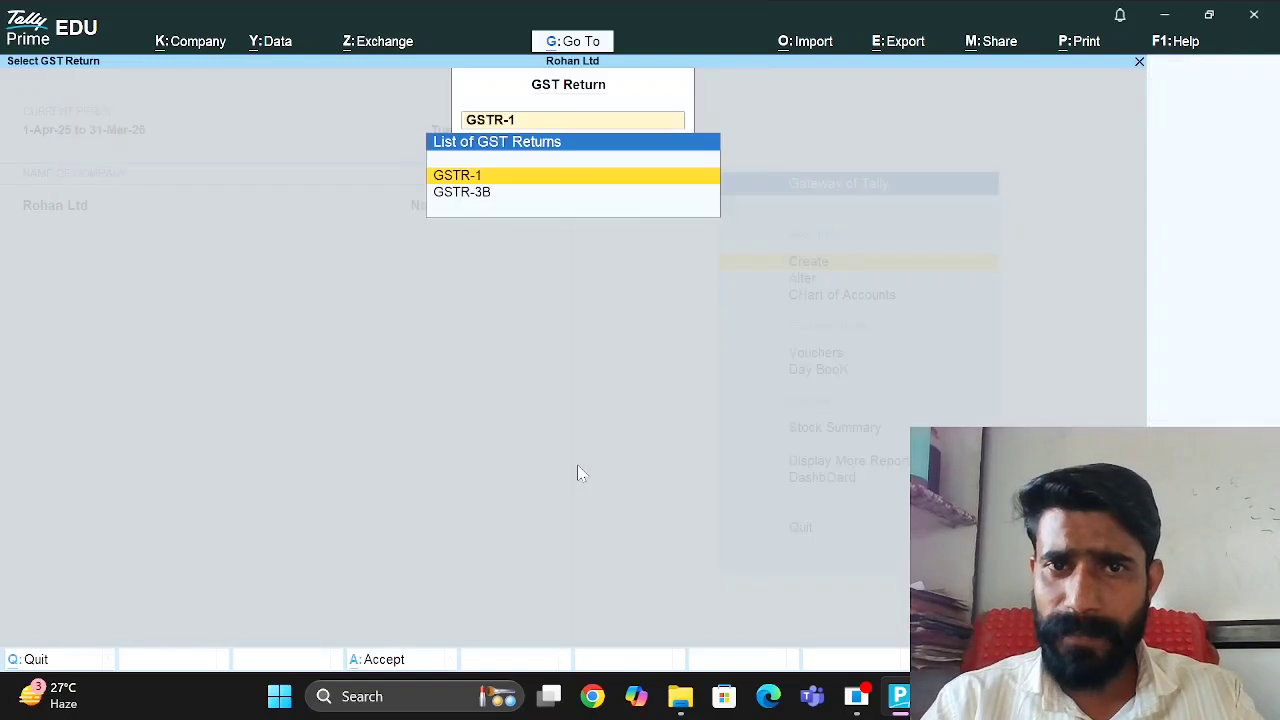
# Open the GSTR-3B return export, look it over, and leave the GST return selection.
pyautogui.press('Down')
pyautogui.press('Return')
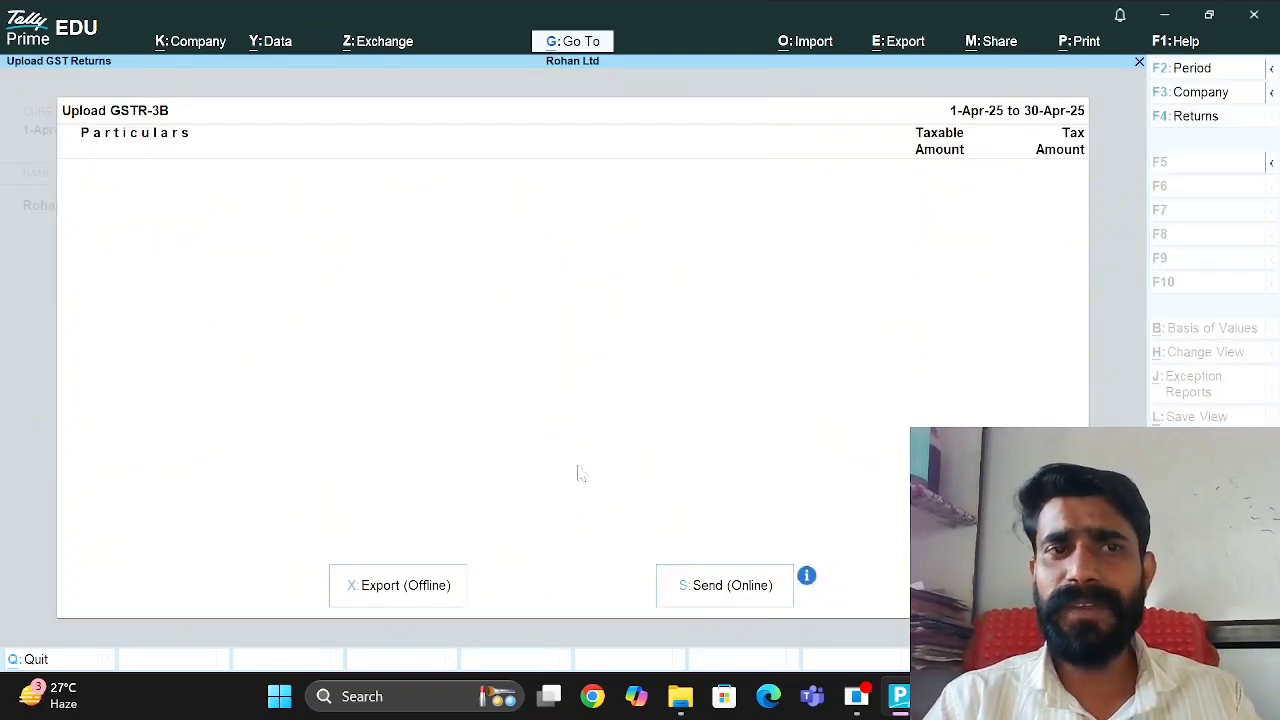
pyautogui.press('Escape')
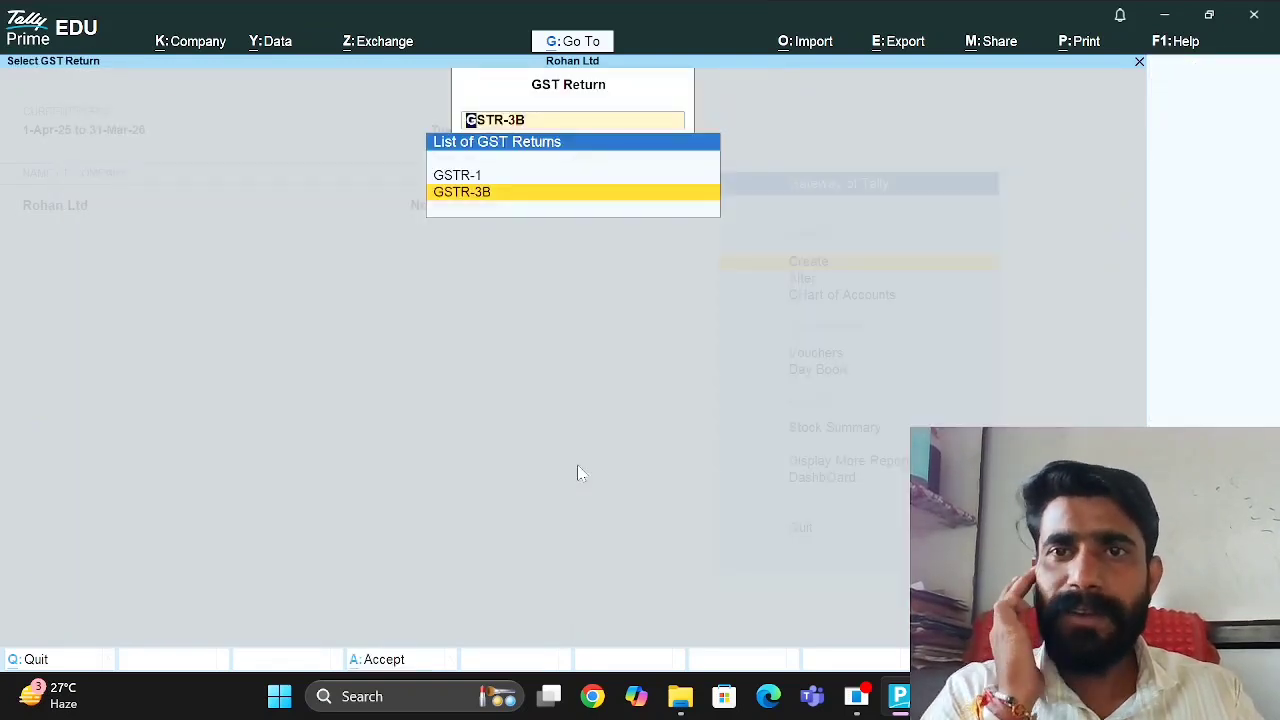
pyautogui.press('Escape')
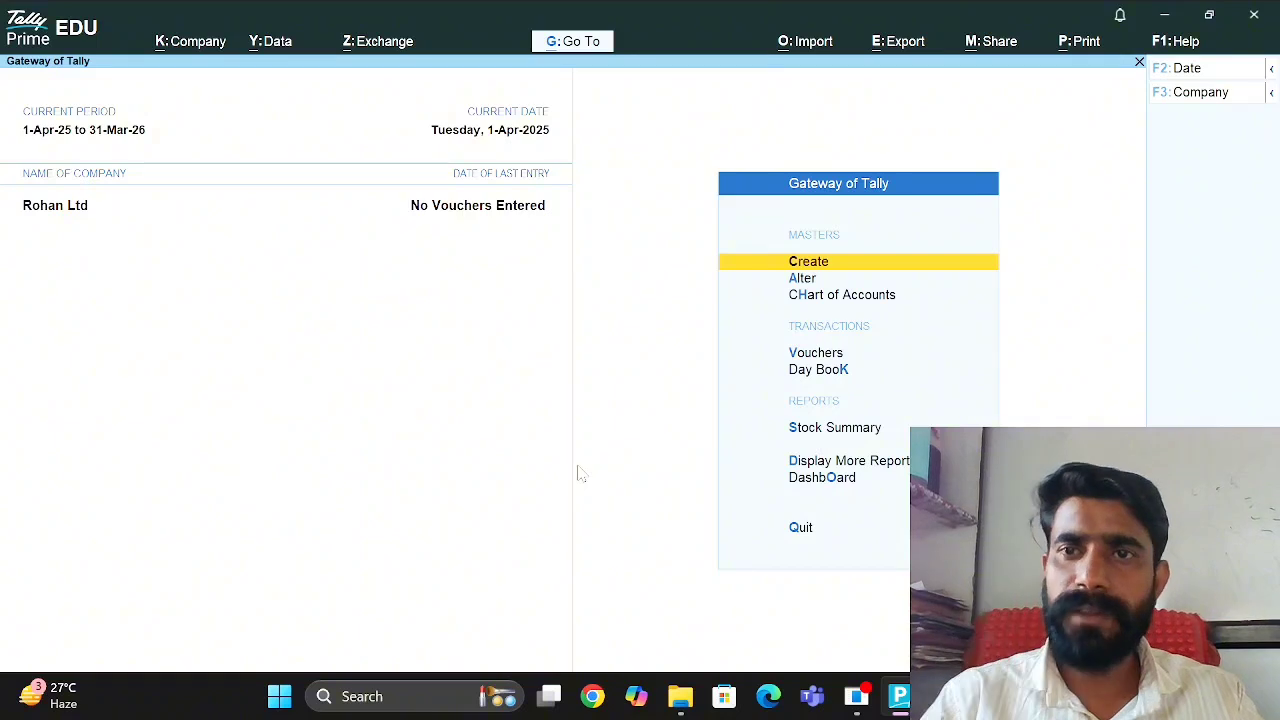
# Look through the sharing options, open the e-mailing of other reports, and show more entries in the report list.
pyautogui.hotkey('alt', 'm')
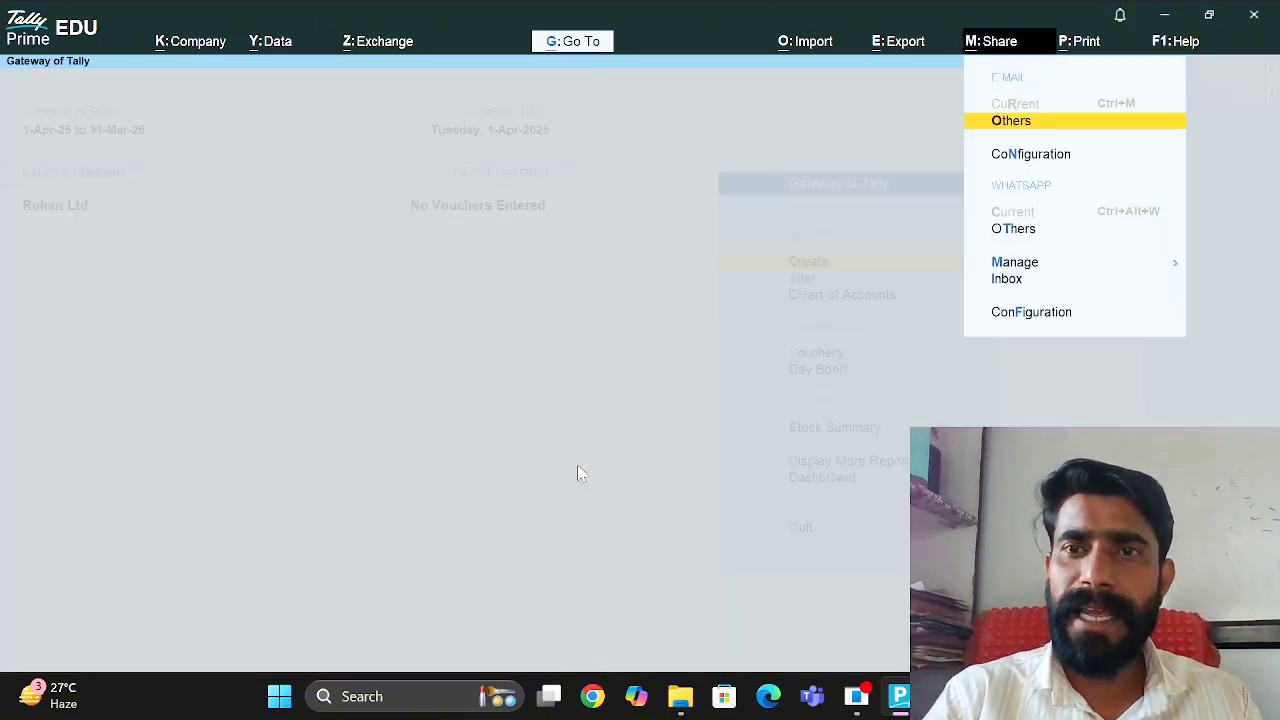
pyautogui.press('Down')
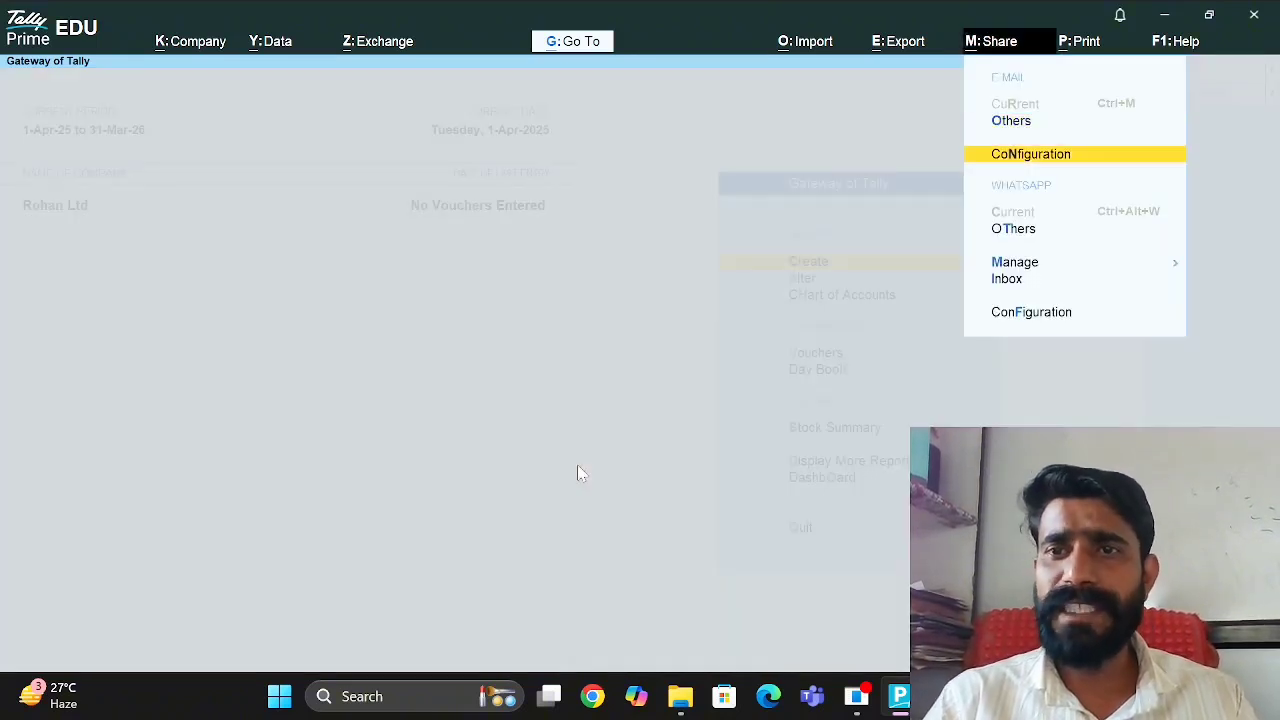
pyautogui.press('Up')
pyautogui.press('Return')
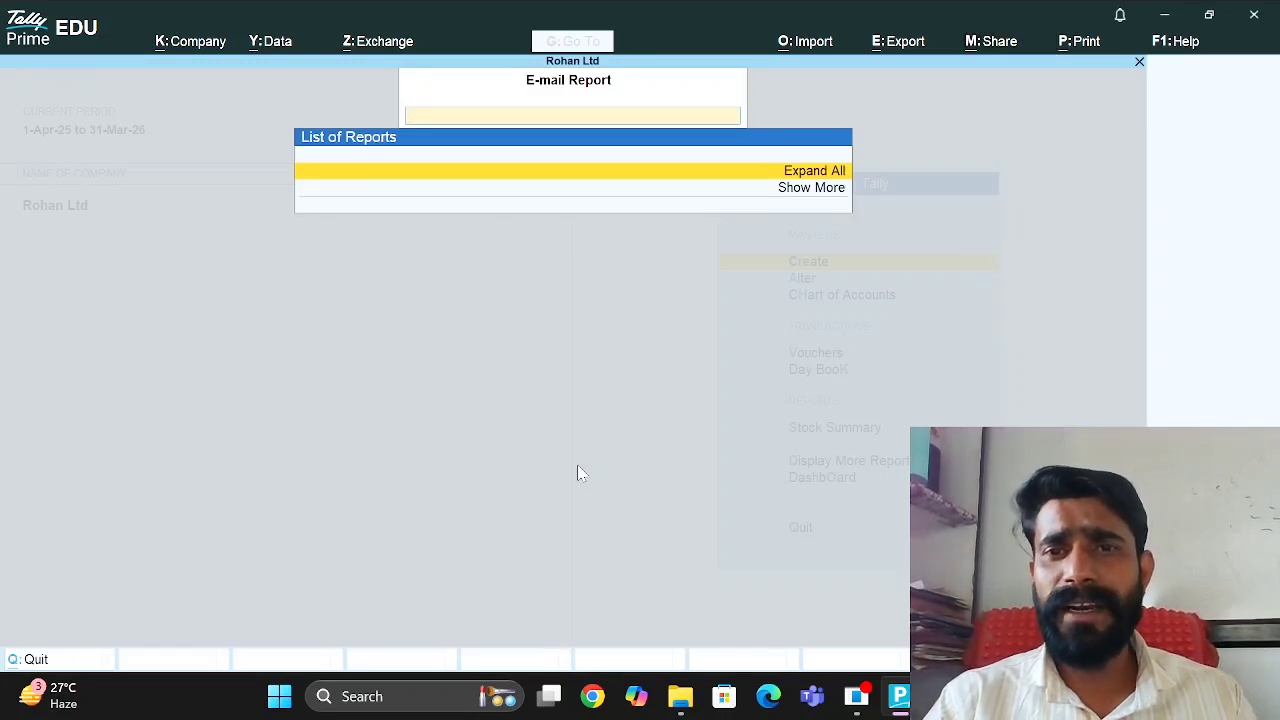
pyautogui.press('Return')
pyautogui.press('Return')
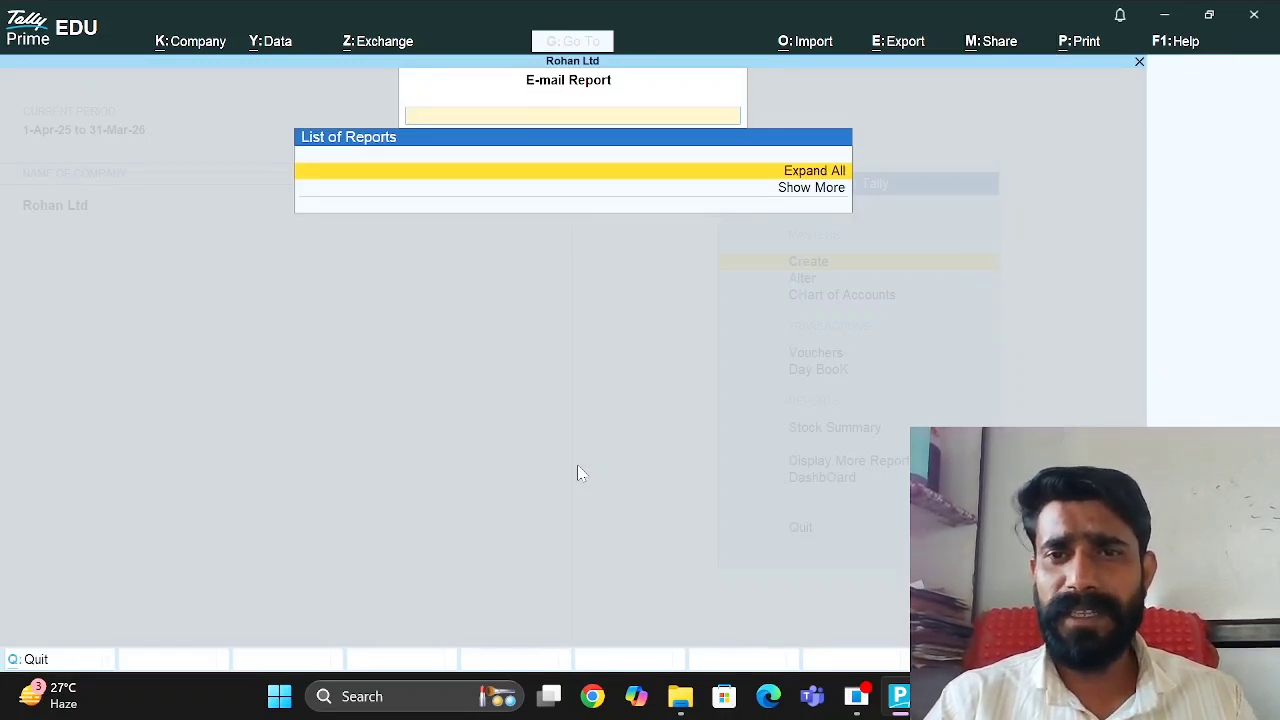
pyautogui.press('Down')
pyautogui.press('Return')
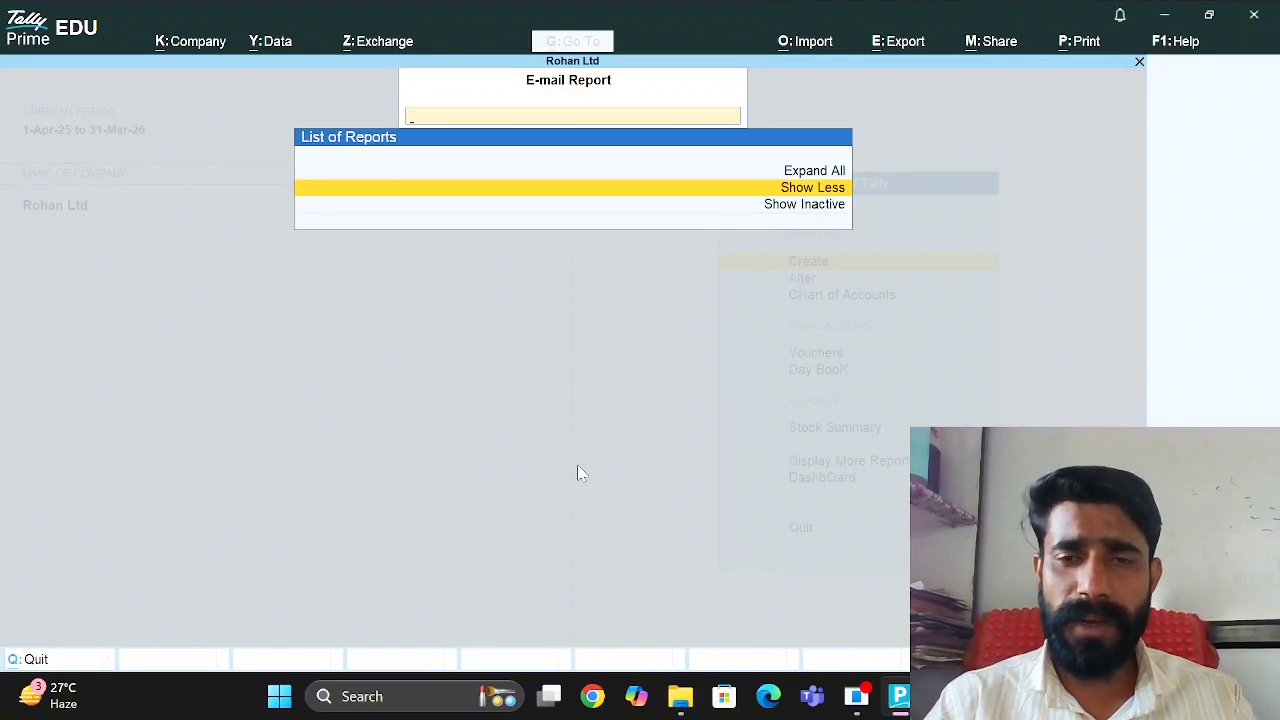
# Show the inactive reports for e-mailing, browse the categories from VAT Reports to Payroll Statutory Reports, and leave the list.
pyautogui.press('Down')
pyautogui.press('Return')
pyautogui.press('Down')
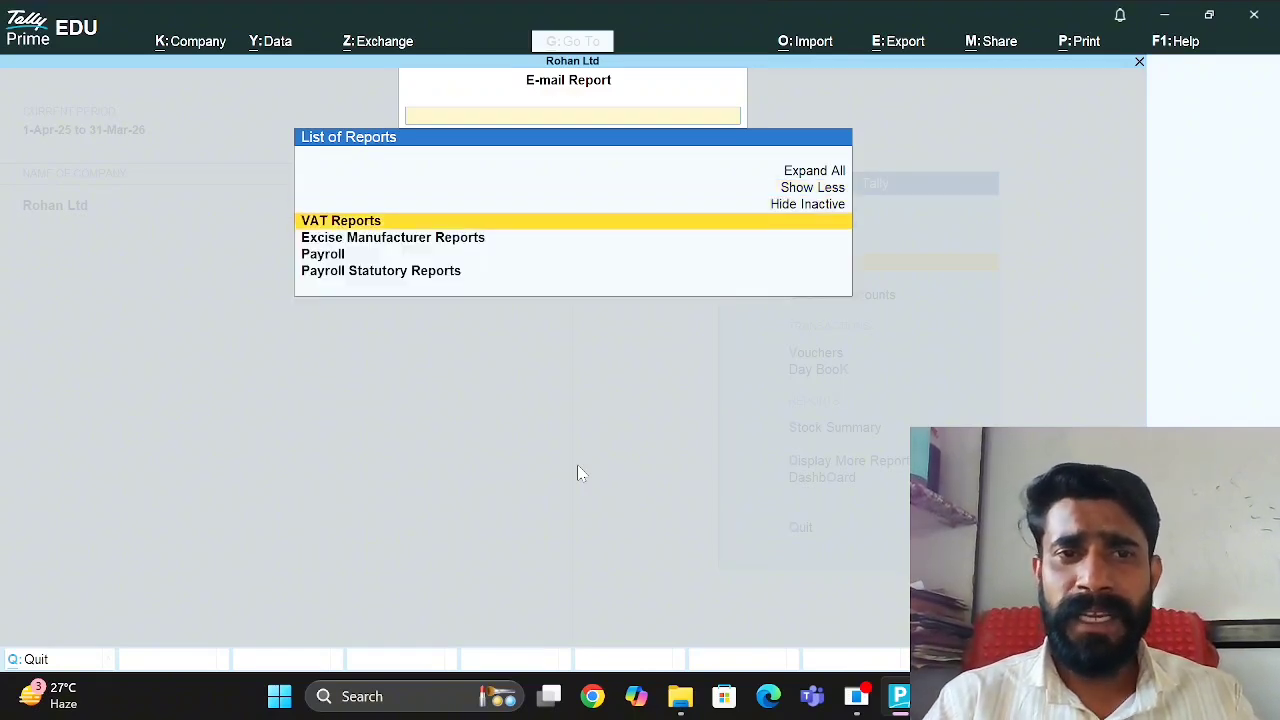
pyautogui.press('Down')
pyautogui.press('Down')
pyautogui.press('Down')
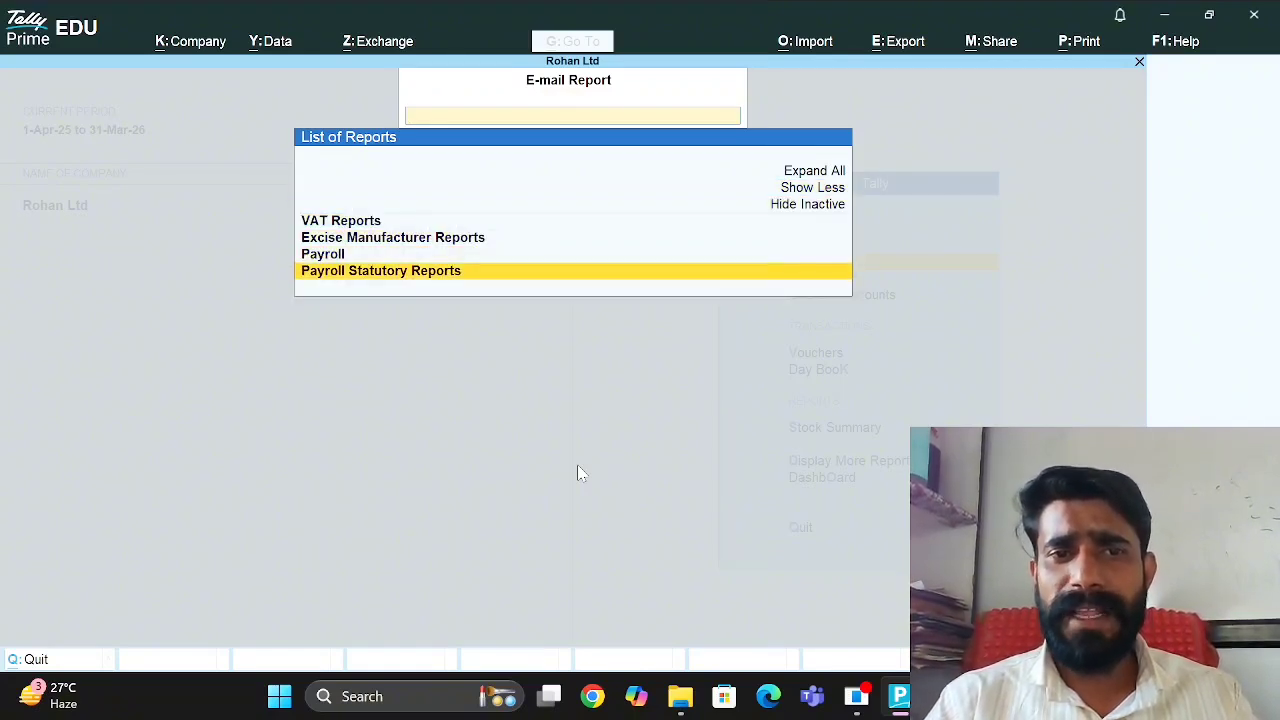
pyautogui.press('Escape')
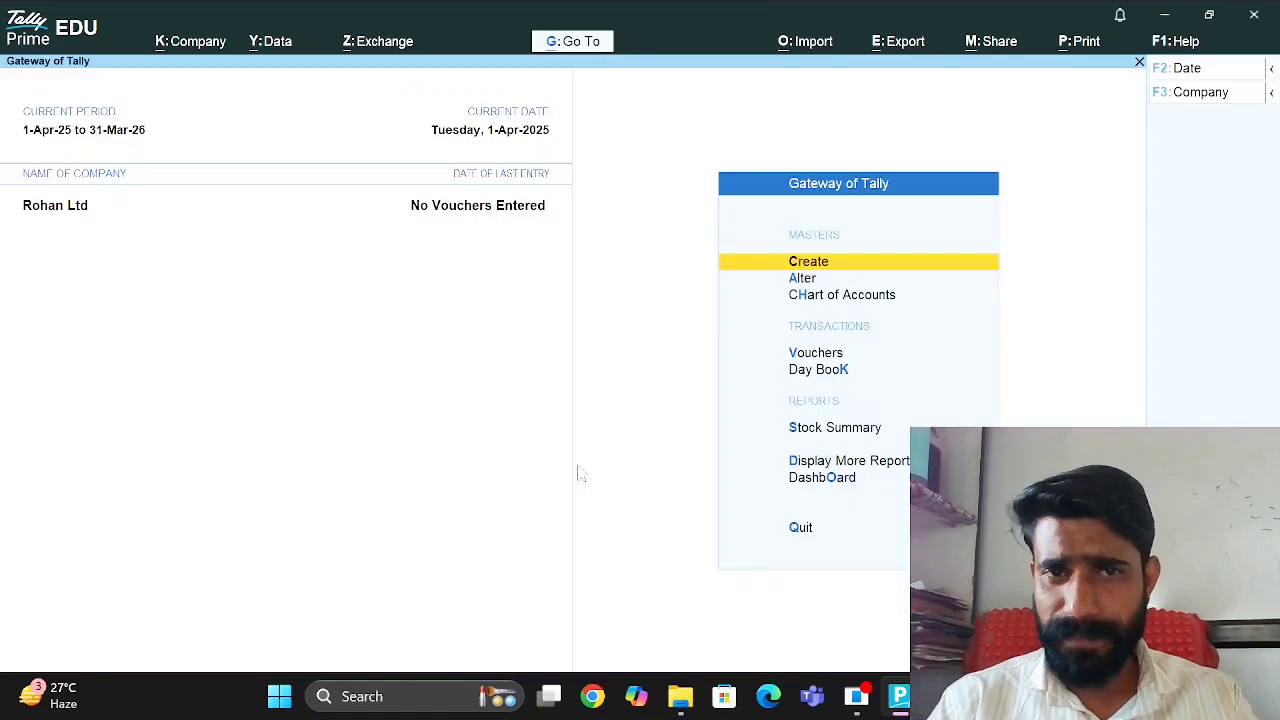
# Review the E-mail Configuration settings and the print options for reports, leaving both without making changes.
pyautogui.hotkey('alt', 'm')
pyautogui.press('Down')
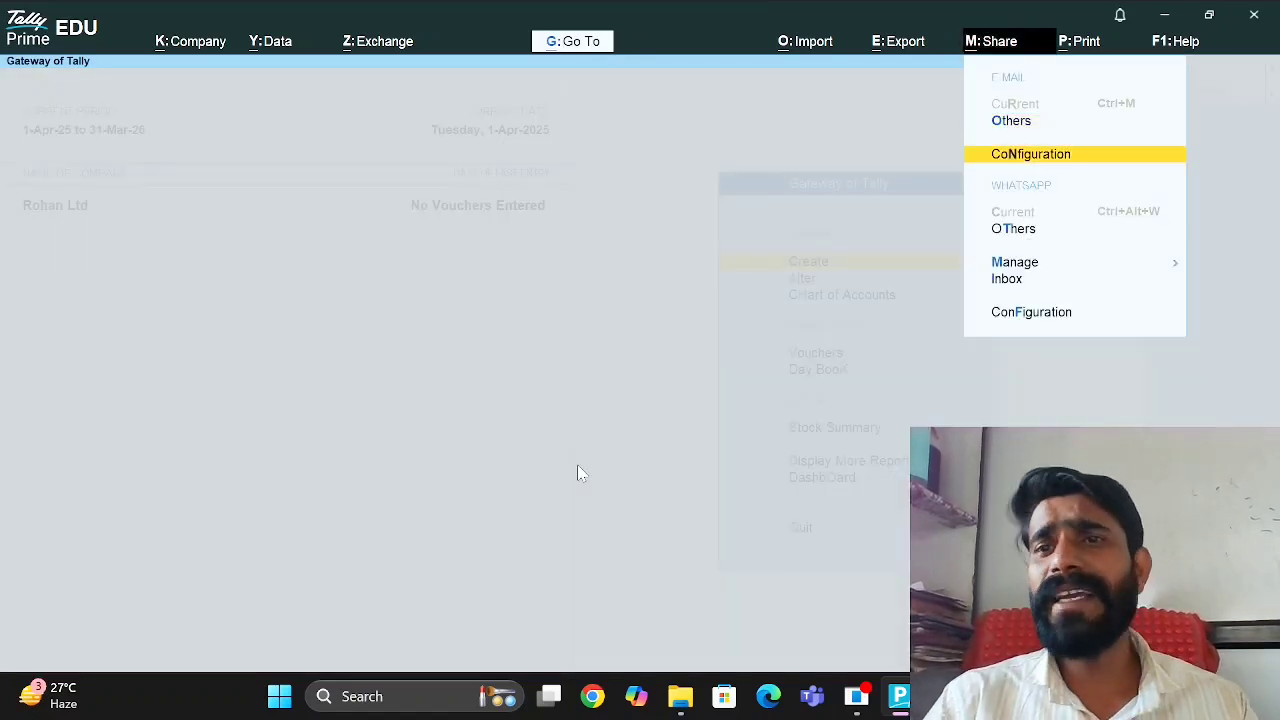
pyautogui.press('Return')
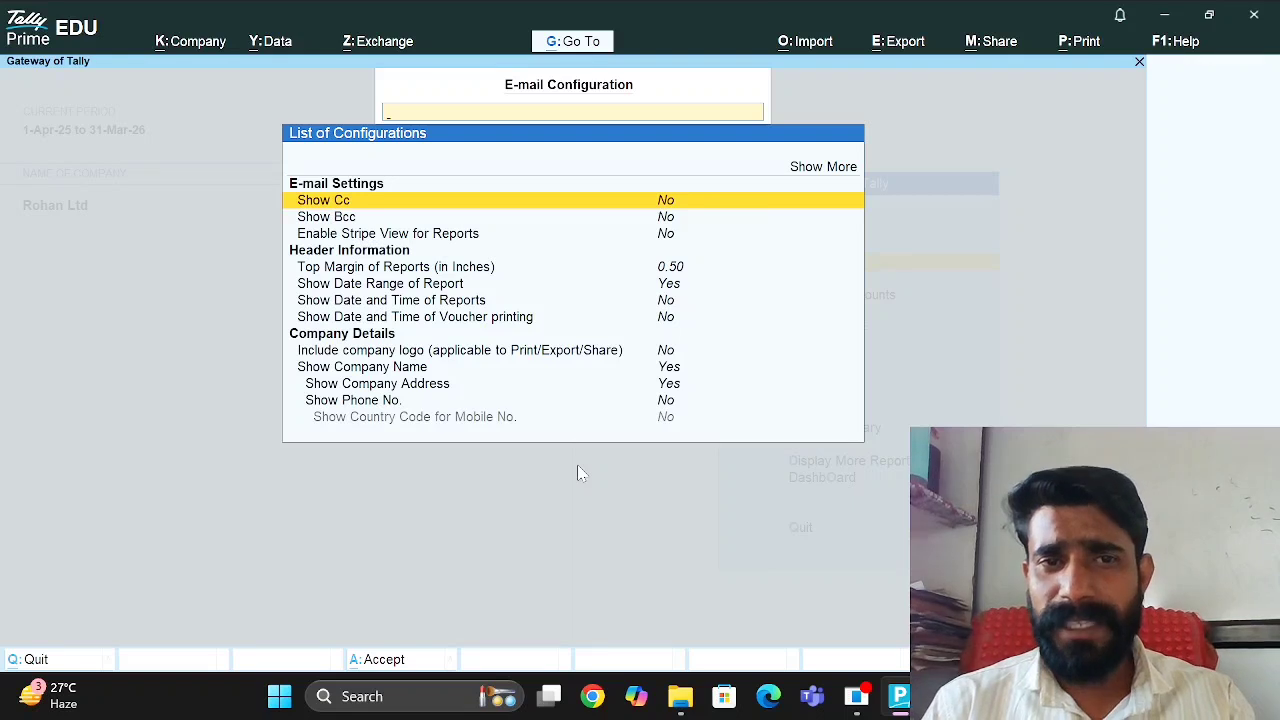
pyautogui.press('Escape')
pyautogui.press('Down')
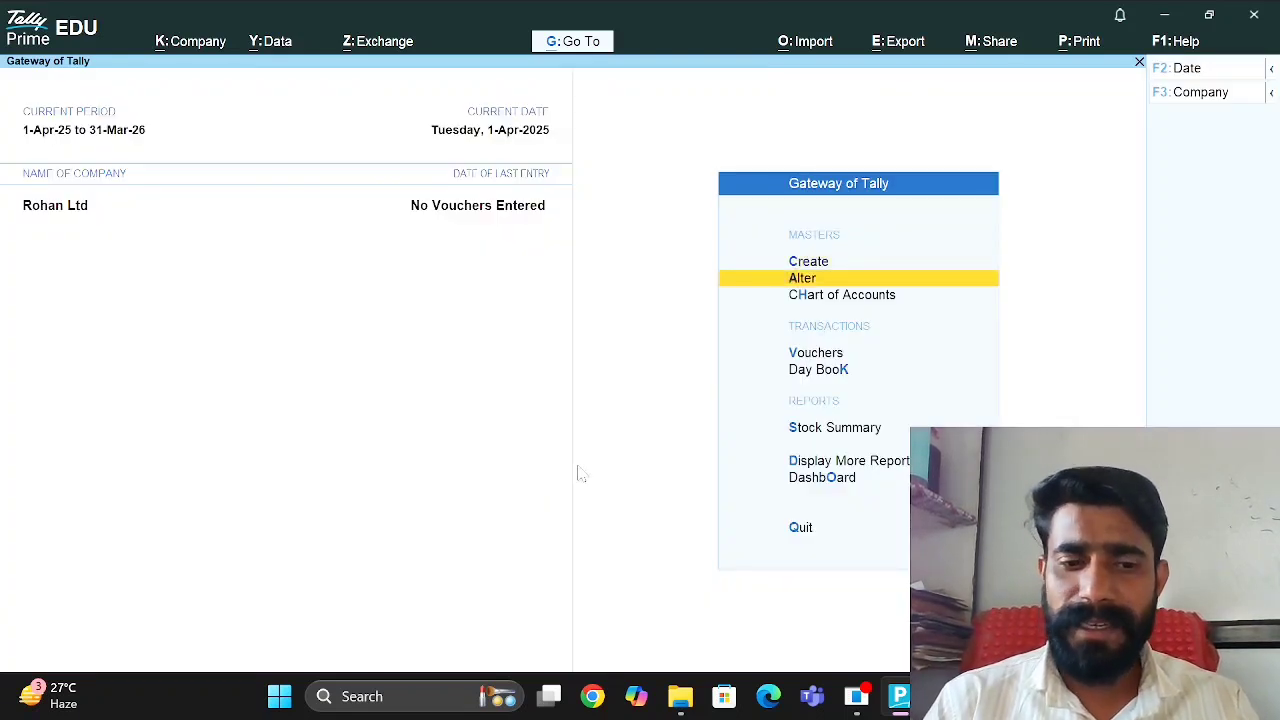
pyautogui.hotkey('alt', 'p')
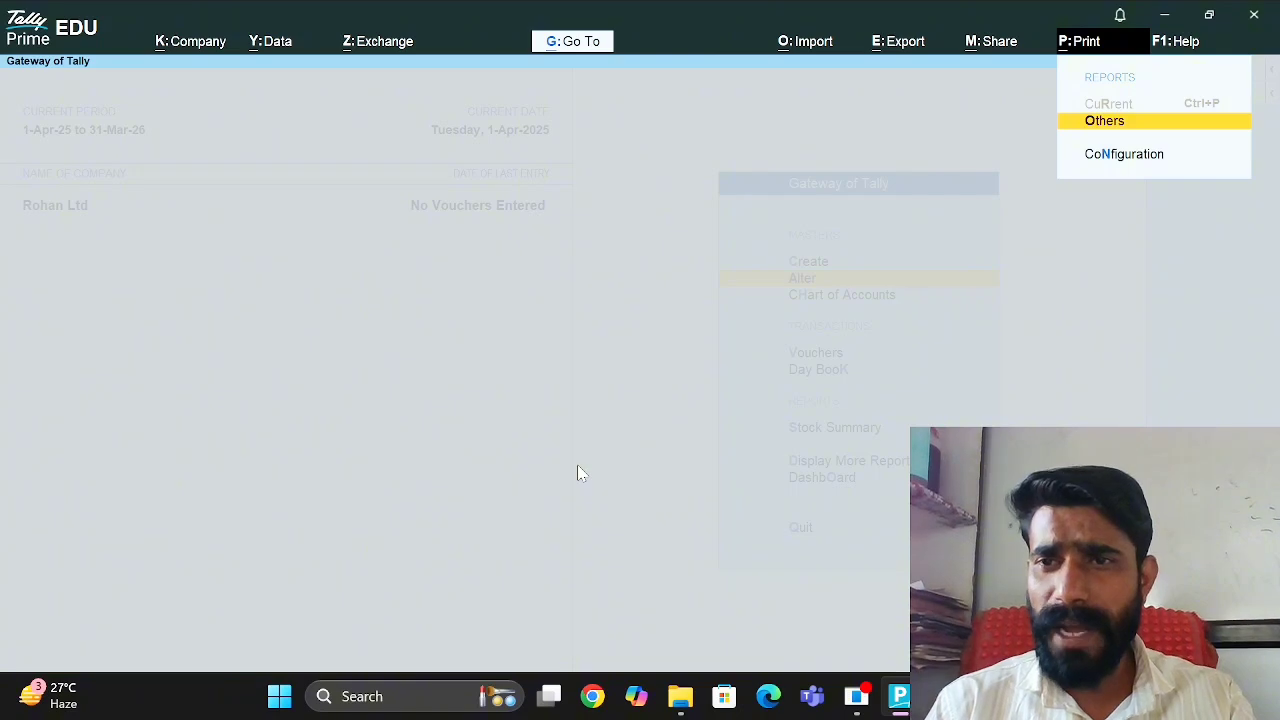
pyautogui.press('Escape')
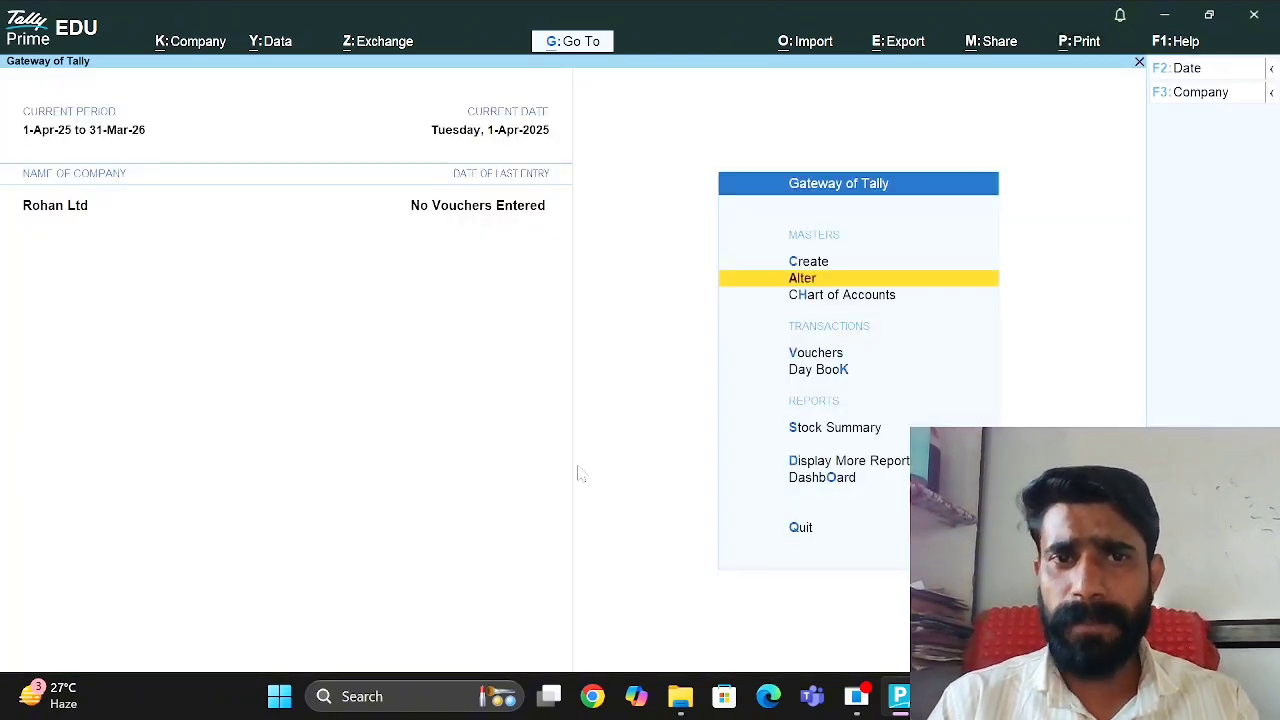
pyautogui.press('Down')
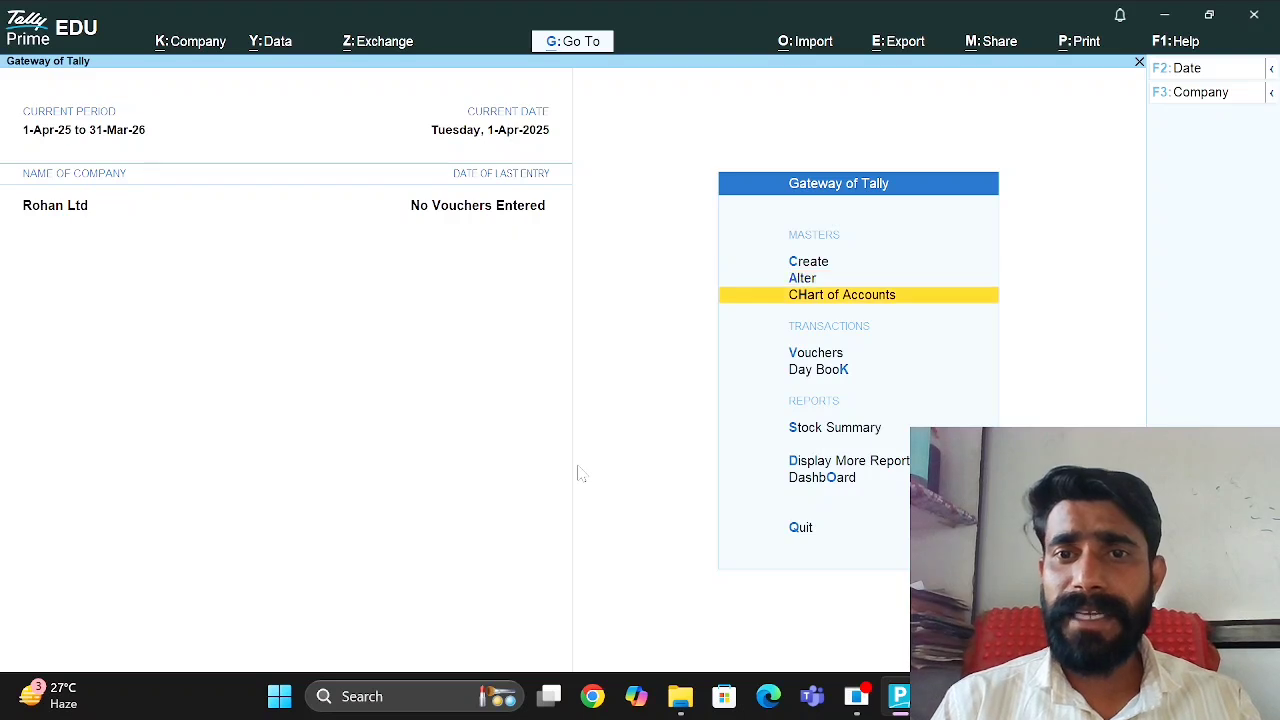
pyautogui.press('Up')
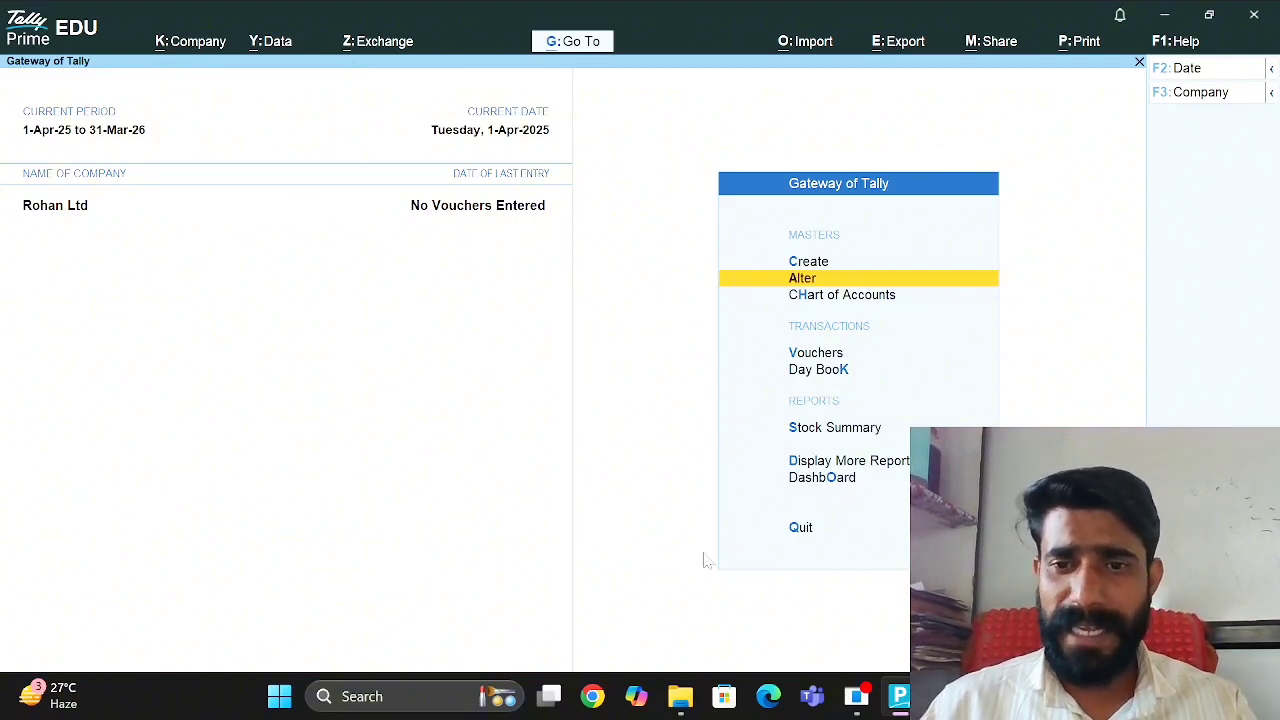
pyautogui.click(856, 696)
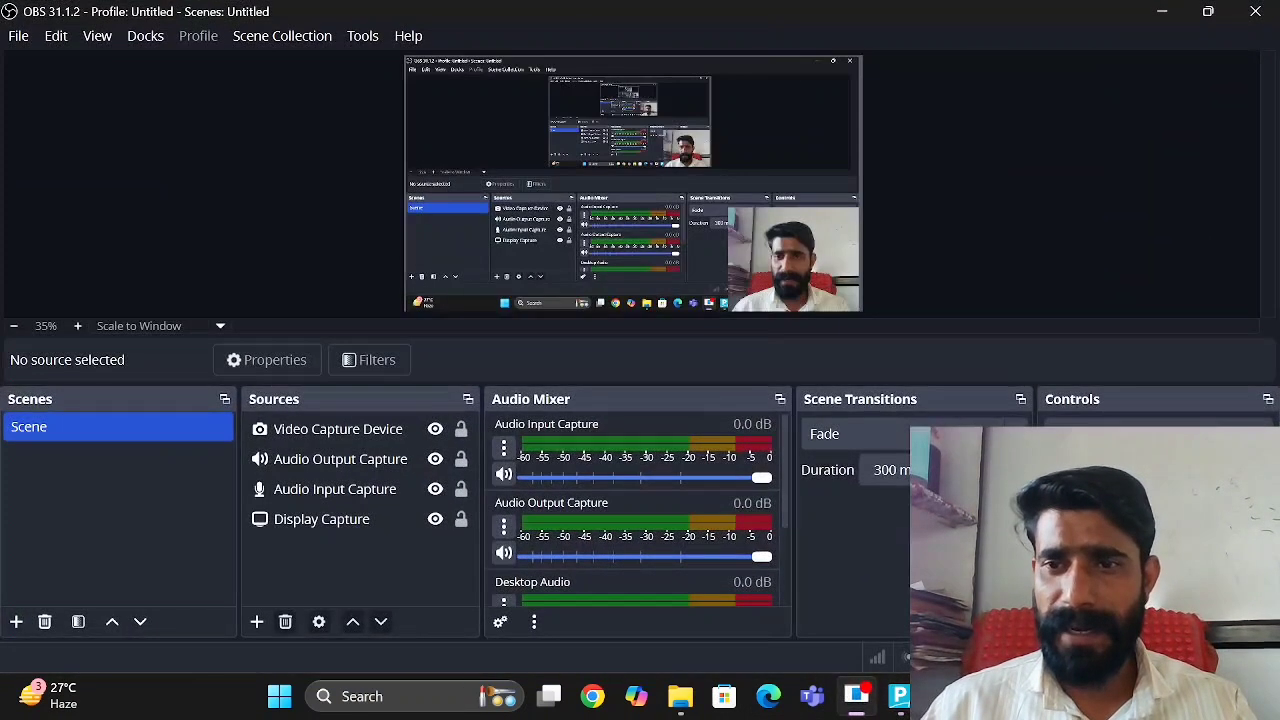